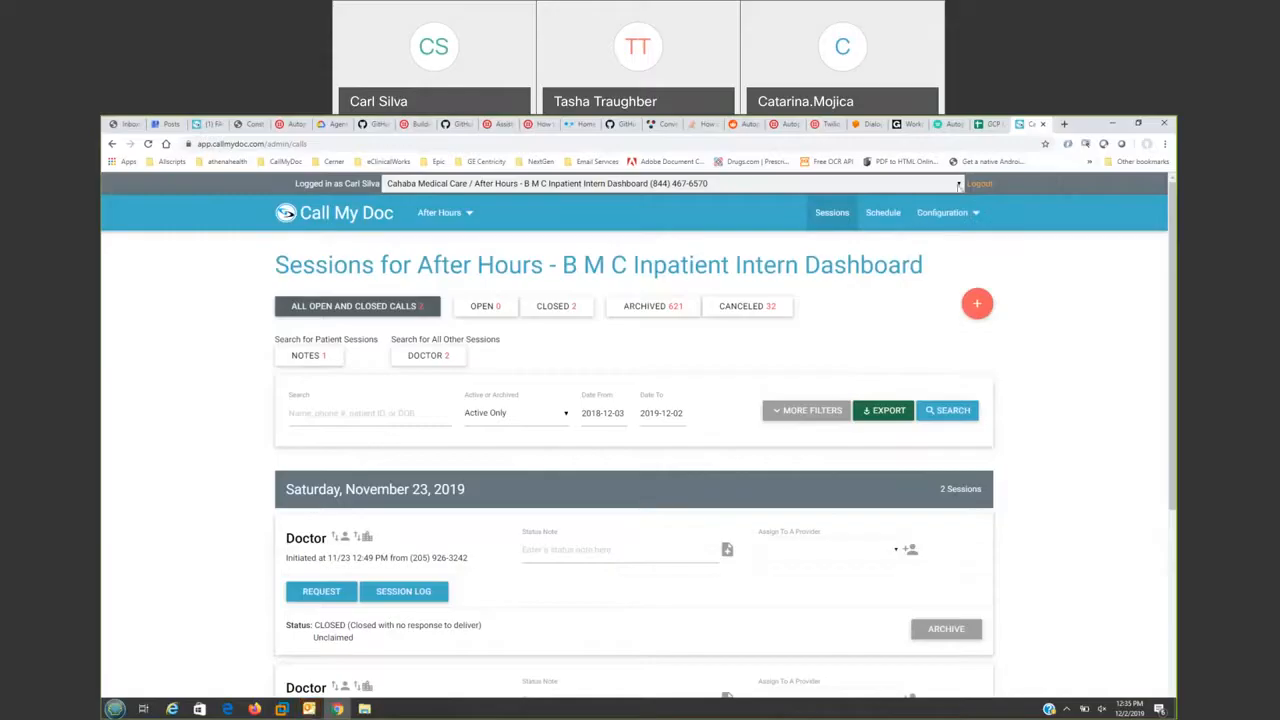
- Switch the dashboard to Woodstock, then to the Marion - Doctor or Hospital Dashboard
{"action": "left_click", "coordinate": [958, 186]}
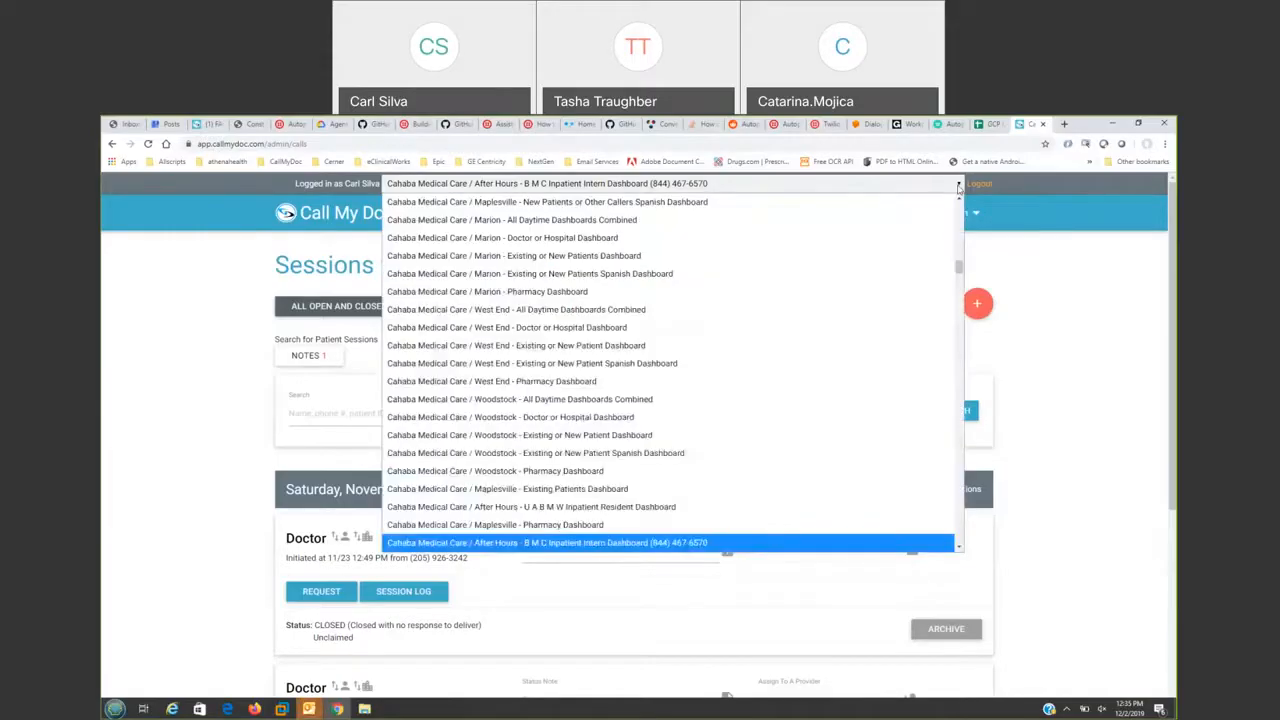
{"action": "left_click", "coordinate": [676, 399]}
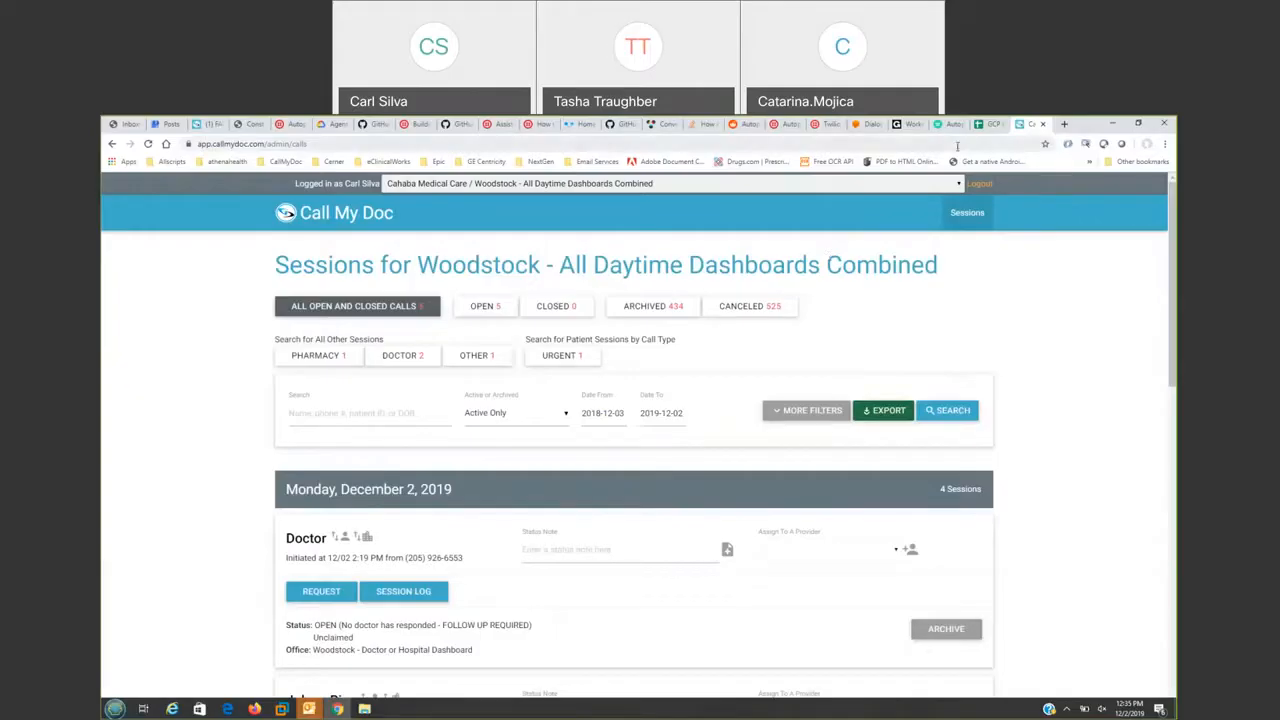
{"action": "left_click", "coordinate": [956, 186]}
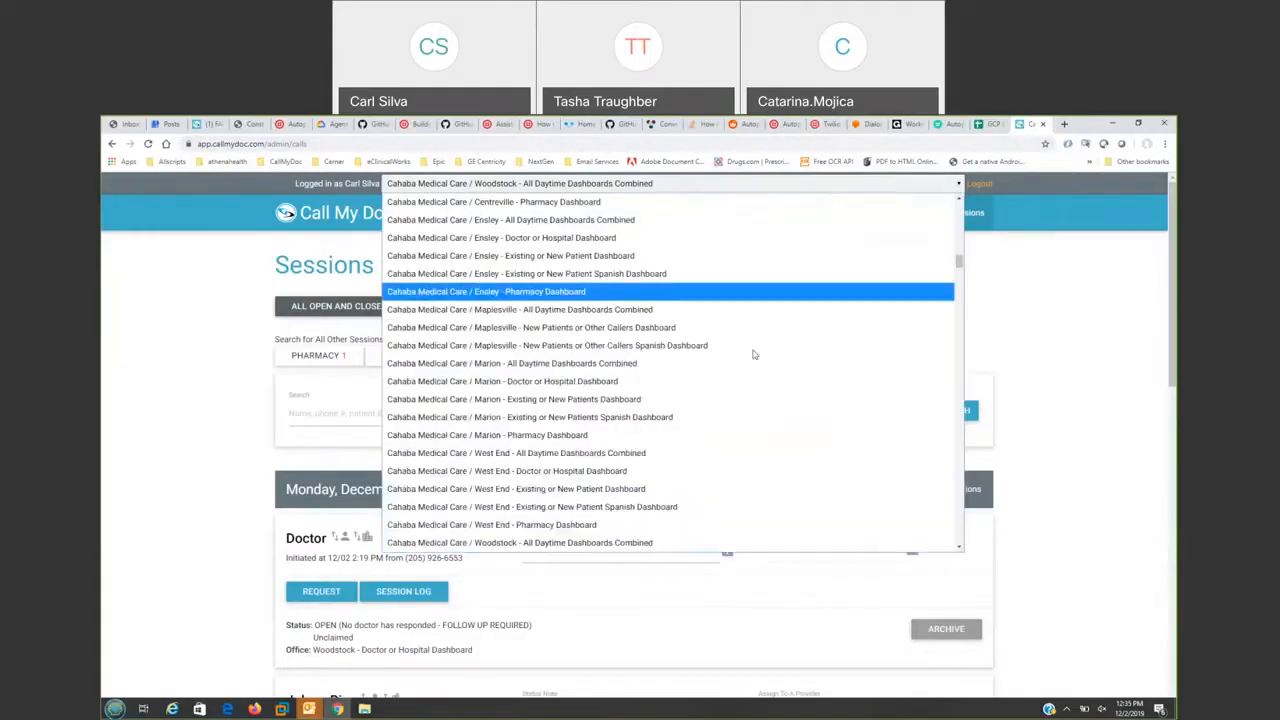
{"action": "left_click", "coordinate": [738, 384]}
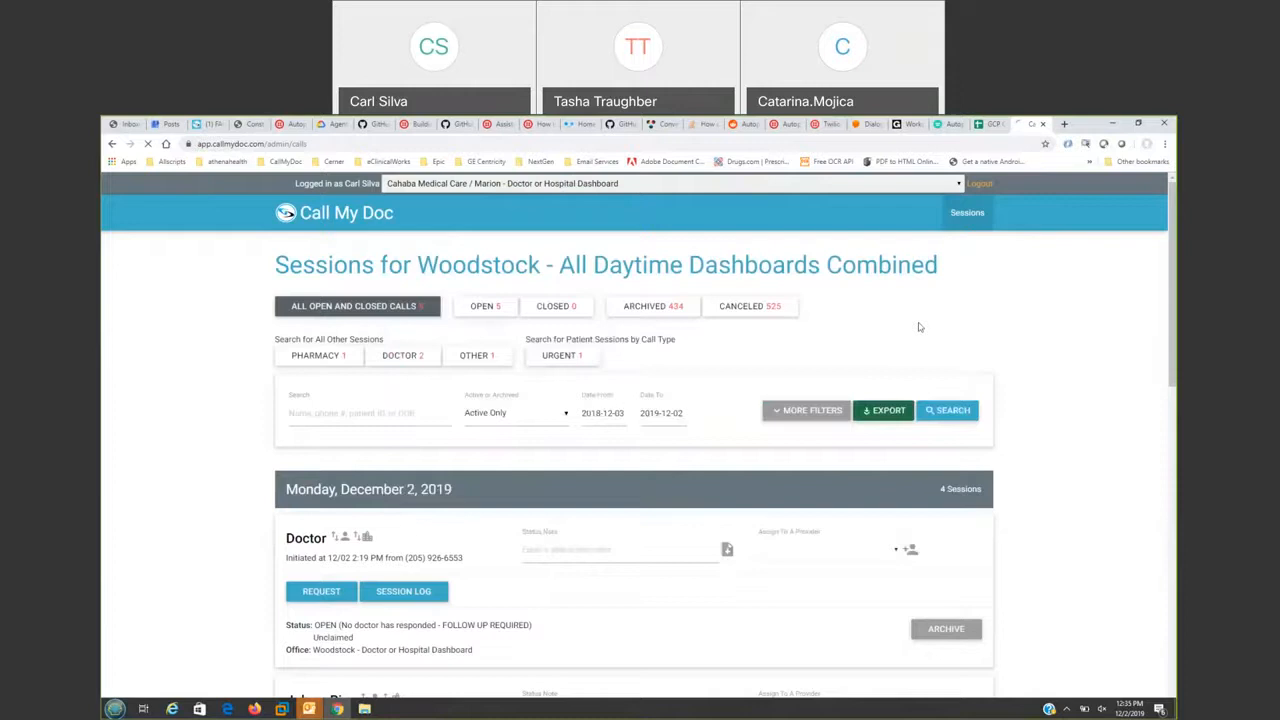
- Dismiss the pop-up reminders window on the Marion dashboard
{"action": "left_click", "coordinate": [307, 711]}
{"action": "left_click", "coordinate": [363, 670]}
{"action": "left_click", "coordinate": [386, 356]}
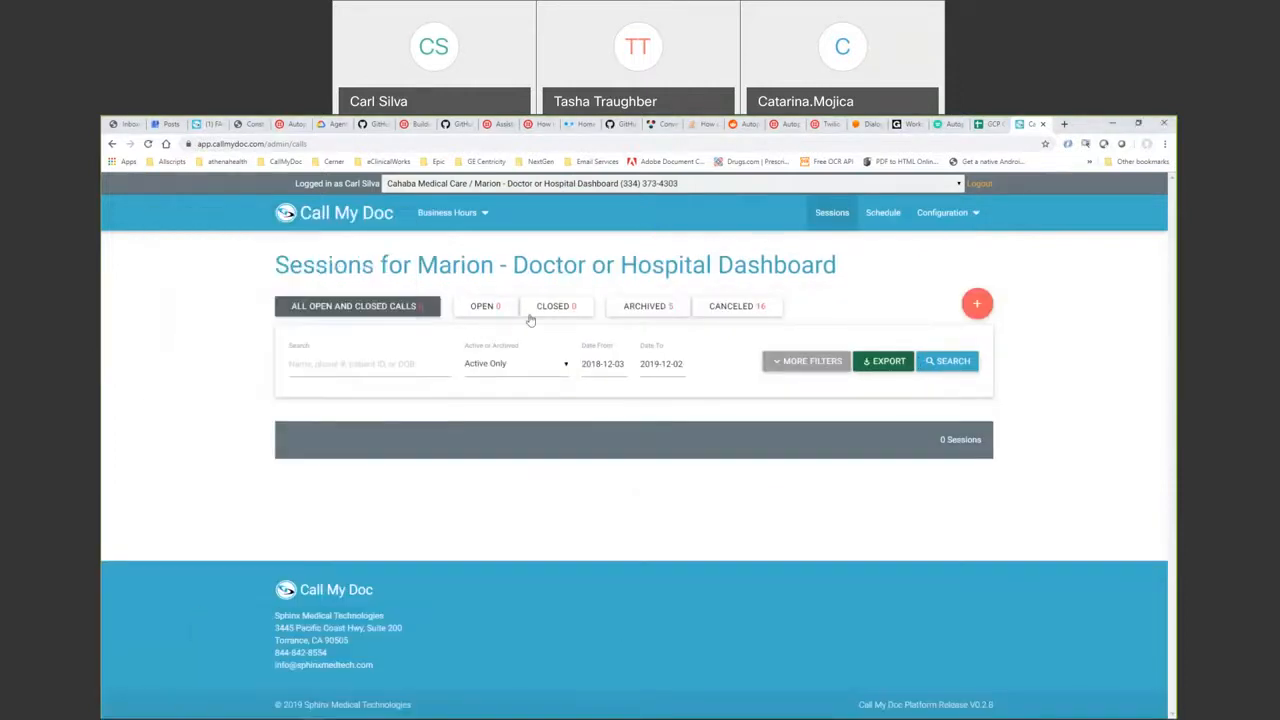
{"action": "left_click", "coordinate": [942, 212]}
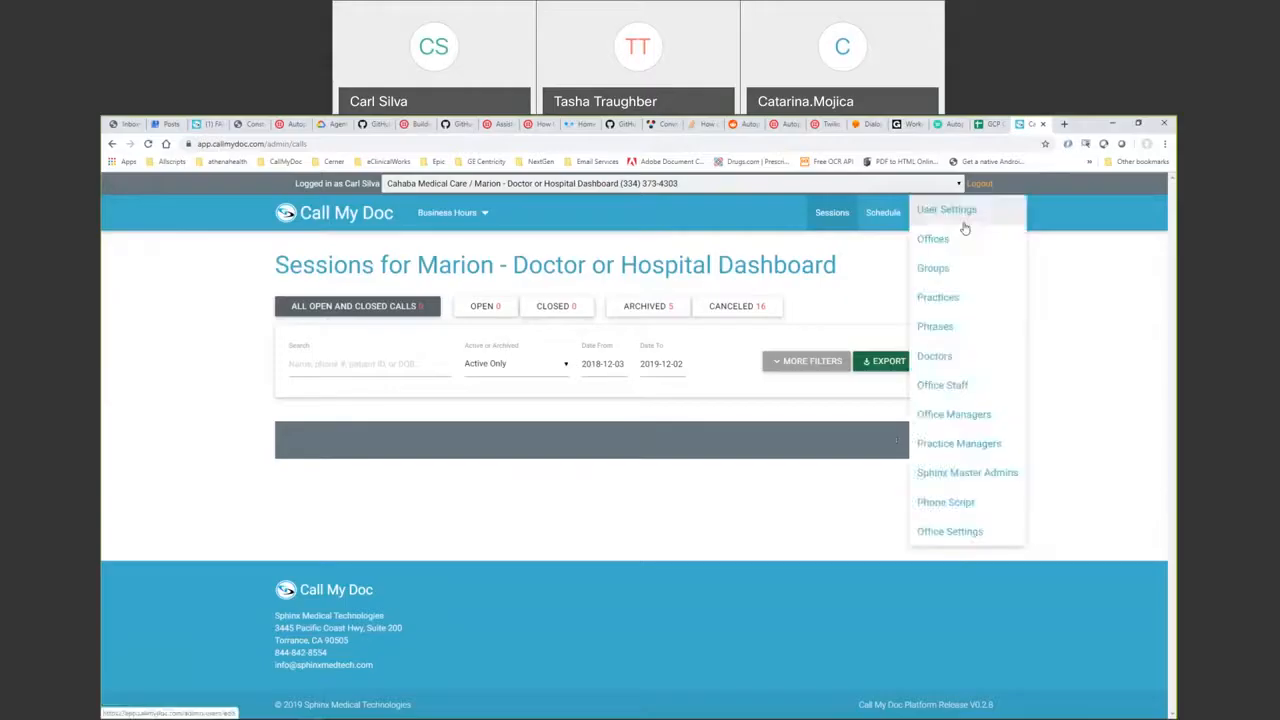
- View the Doctor Users list, then go on to the Practice Managers list under Configuration
{"action": "left_click", "coordinate": [925, 356]}
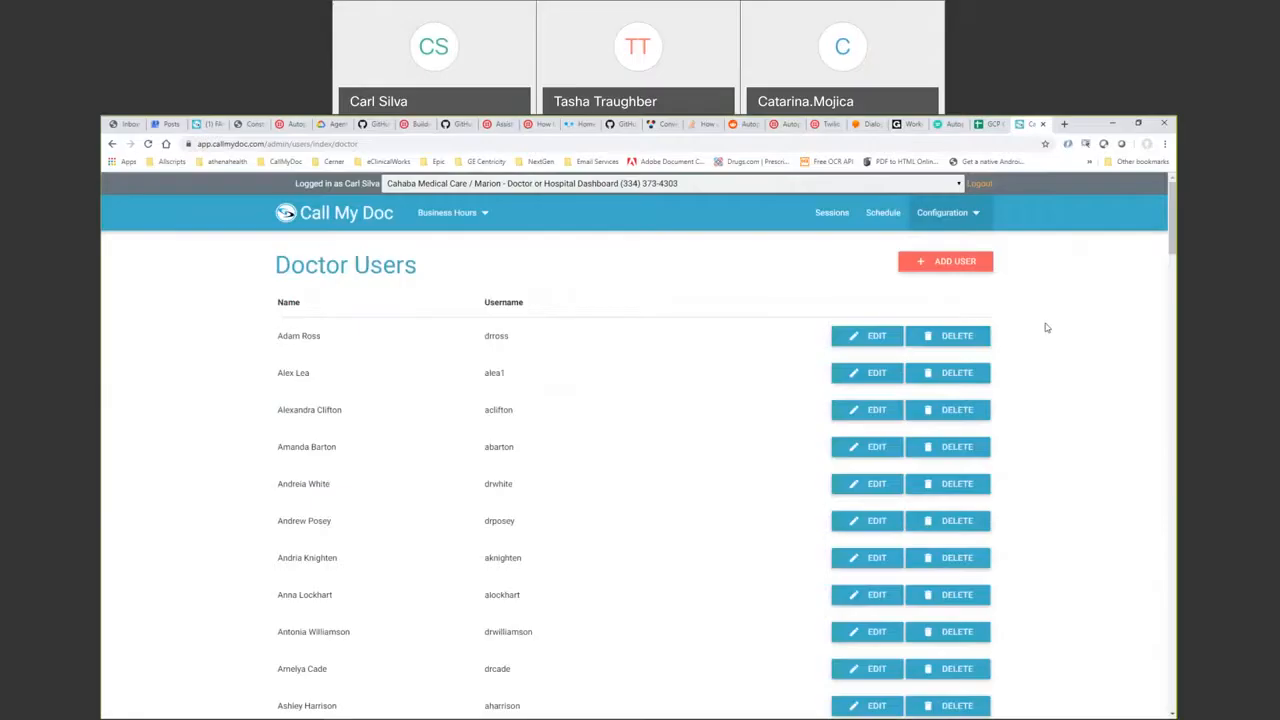
{"action": "left_click", "coordinate": [964, 229]}
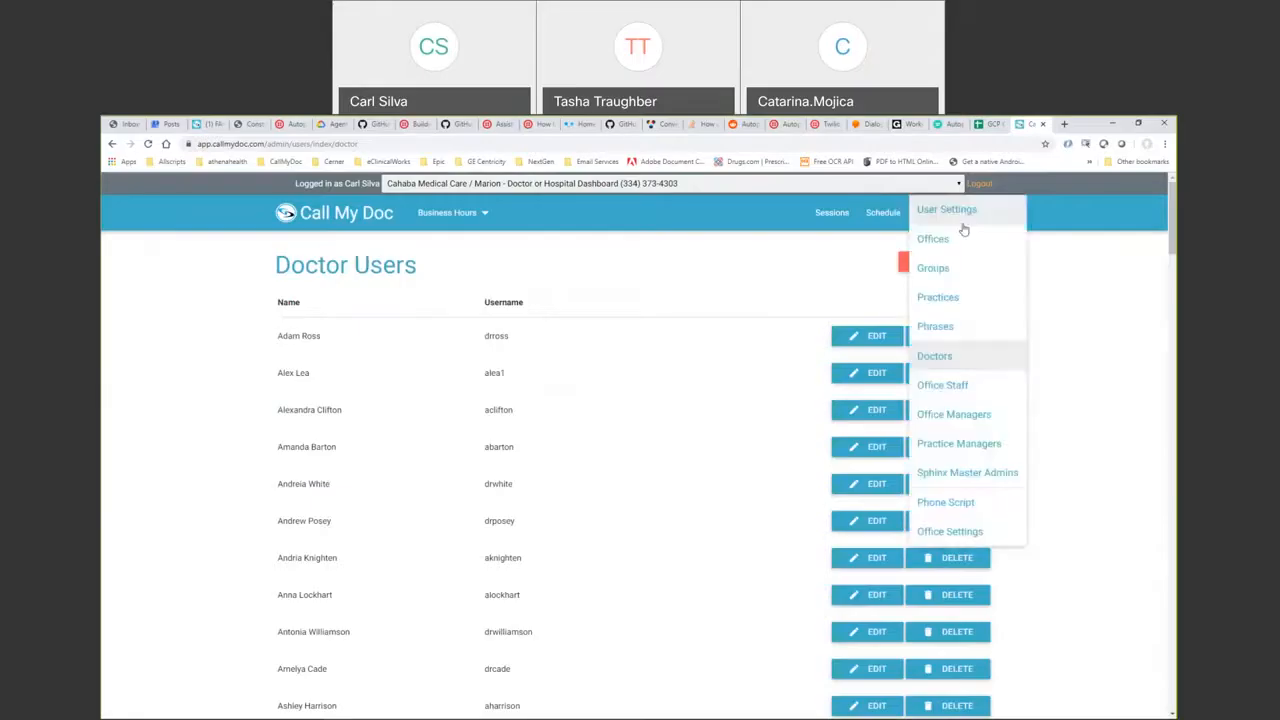
{"action": "left_click", "coordinate": [950, 441]}
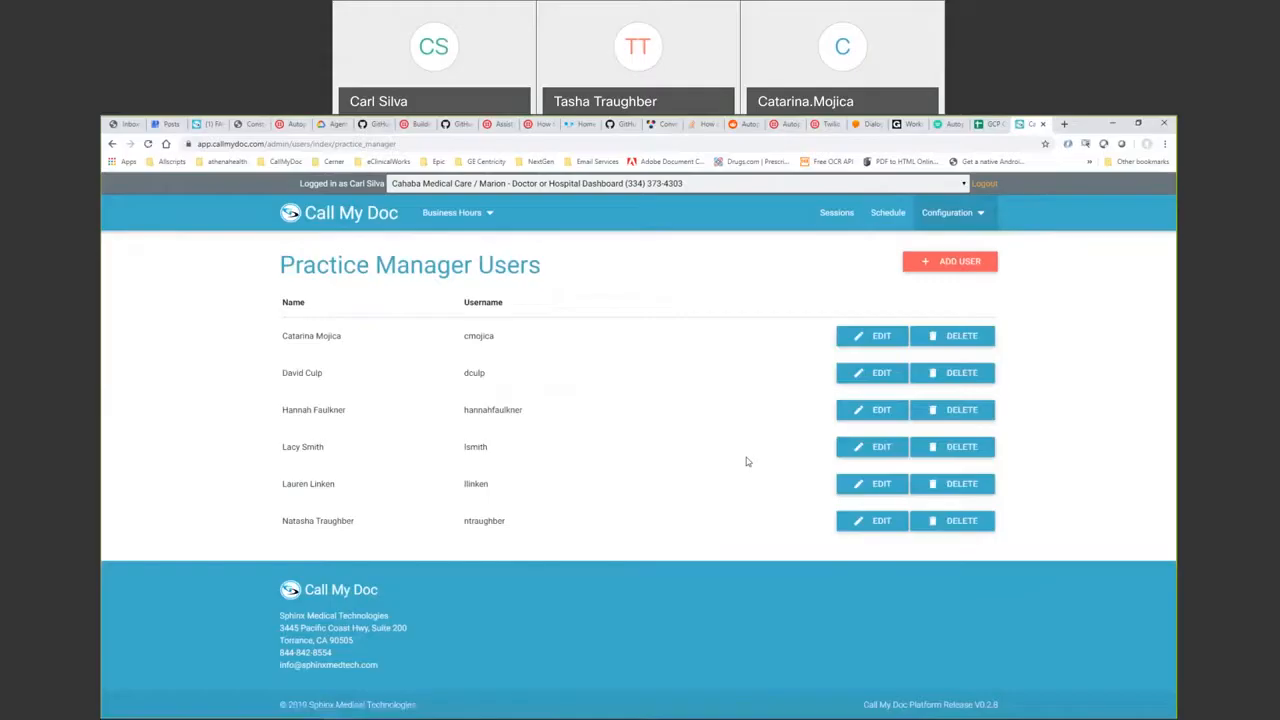
{"action": "double_click", "coordinate": [484, 520]}
{"action": "double_click", "coordinate": [480, 340]}
{"action": "left_click", "coordinate": [956, 212]}
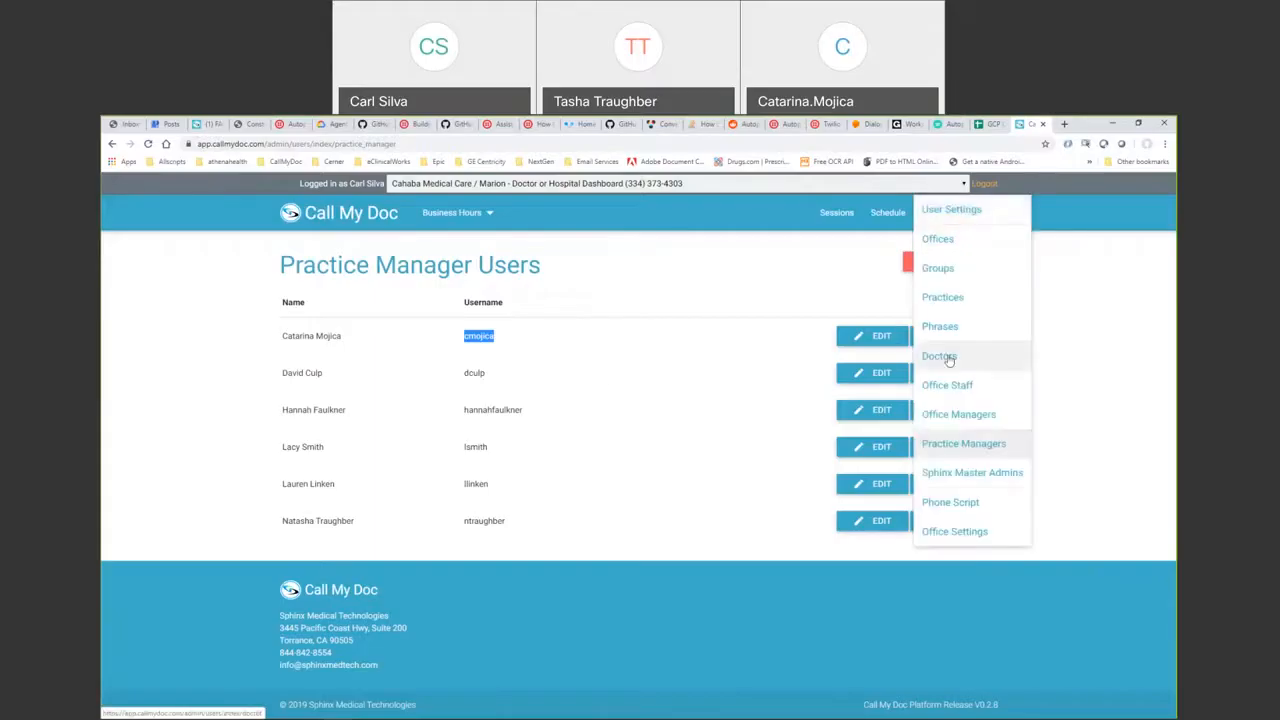
{"action": "left_click", "coordinate": [806, 292]}
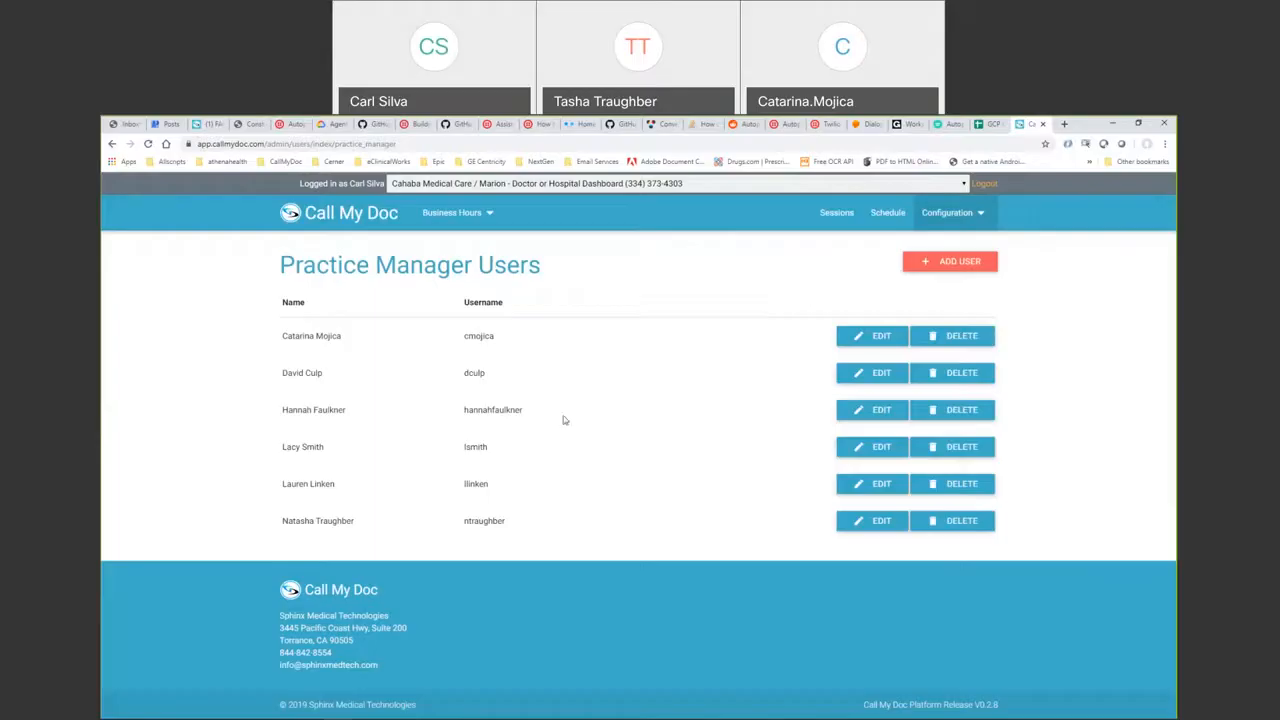
{"action": "left_click_drag", "start_coordinate": [463, 521], "coordinate": [571, 524]}
{"action": "left_click", "coordinate": [947, 212]}
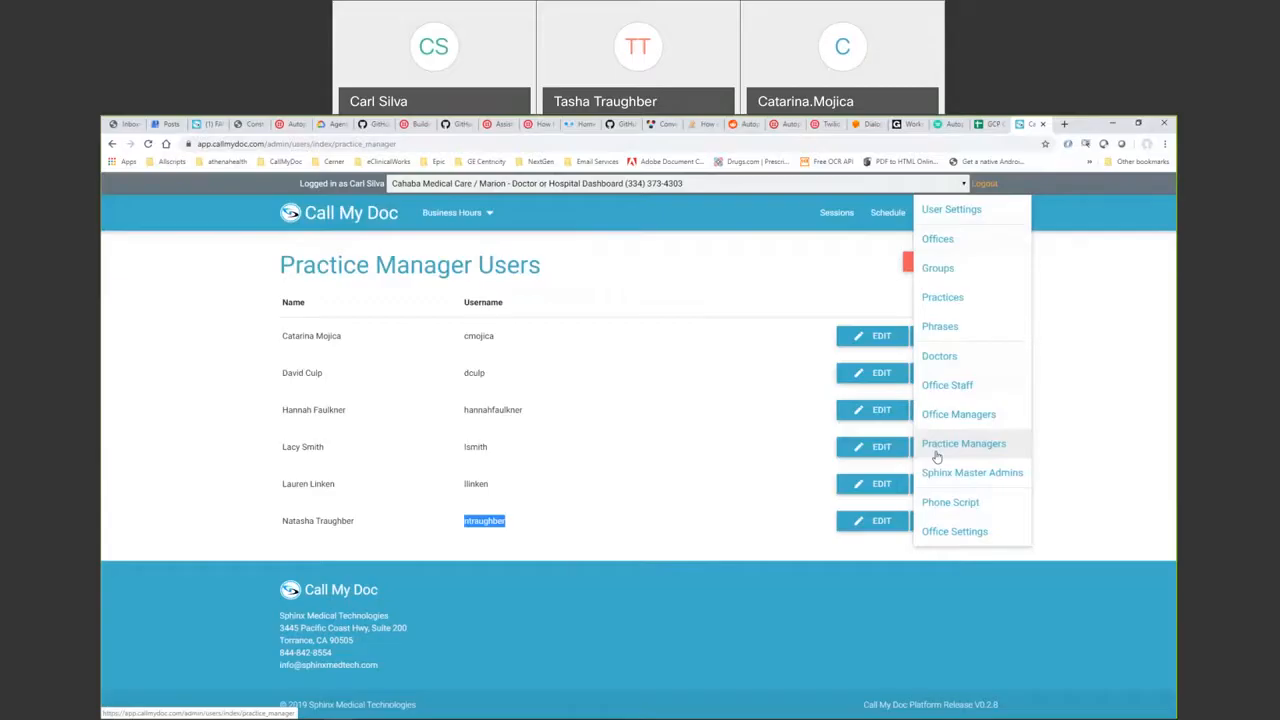
- Flip between the Doctors and Practice Managers lists and select a doctor's username
{"action": "left_click", "coordinate": [940, 357]}
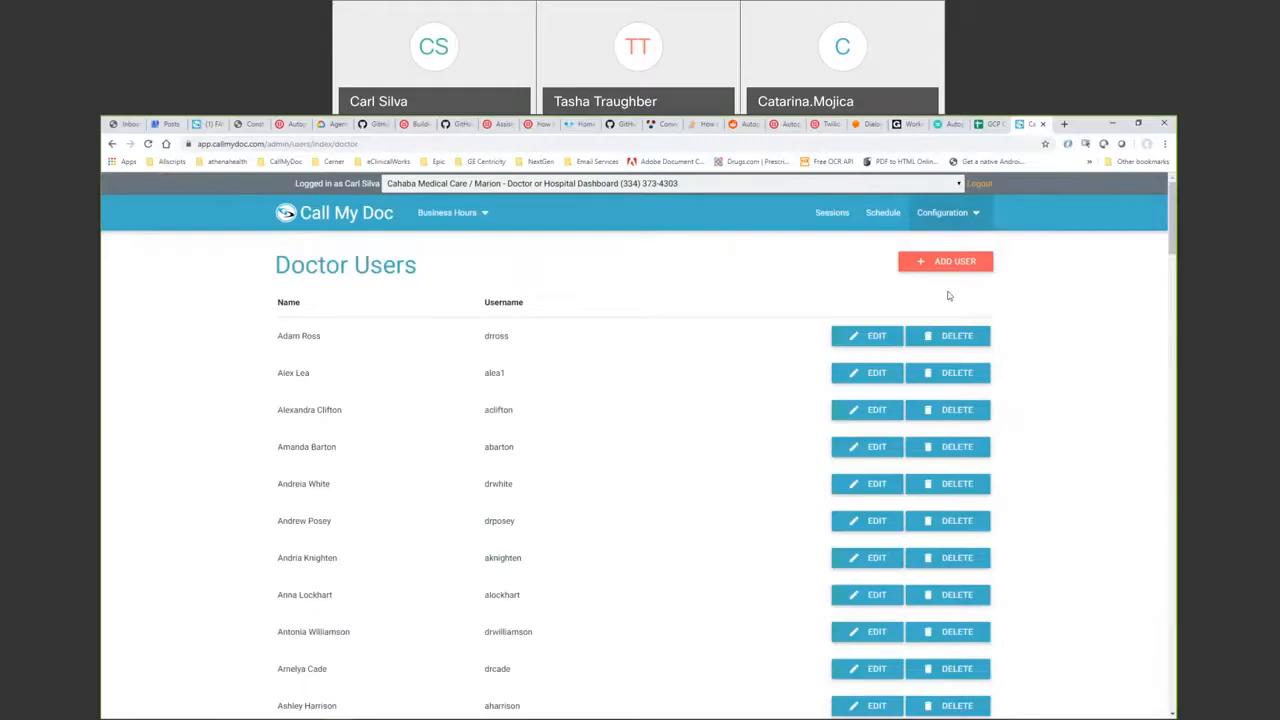
{"action": "left_click", "coordinate": [950, 222]}
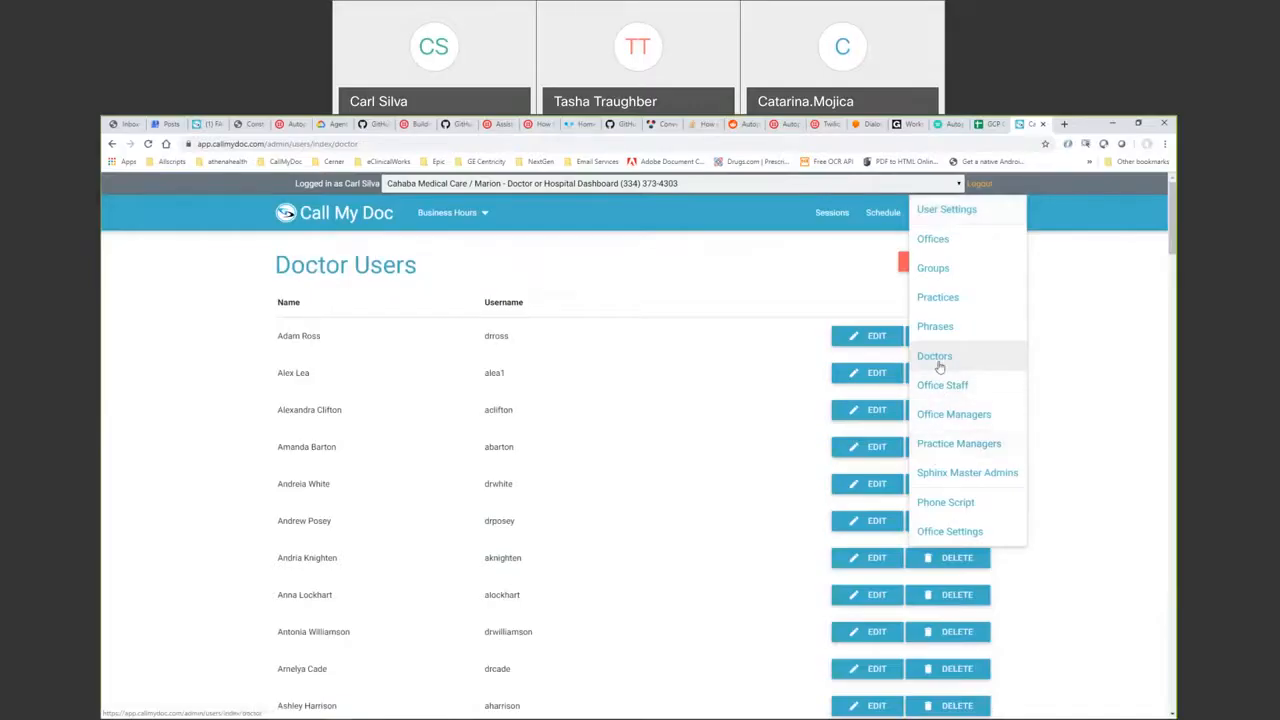
{"action": "left_click", "coordinate": [942, 453]}
{"action": "left_click", "coordinate": [968, 208]}
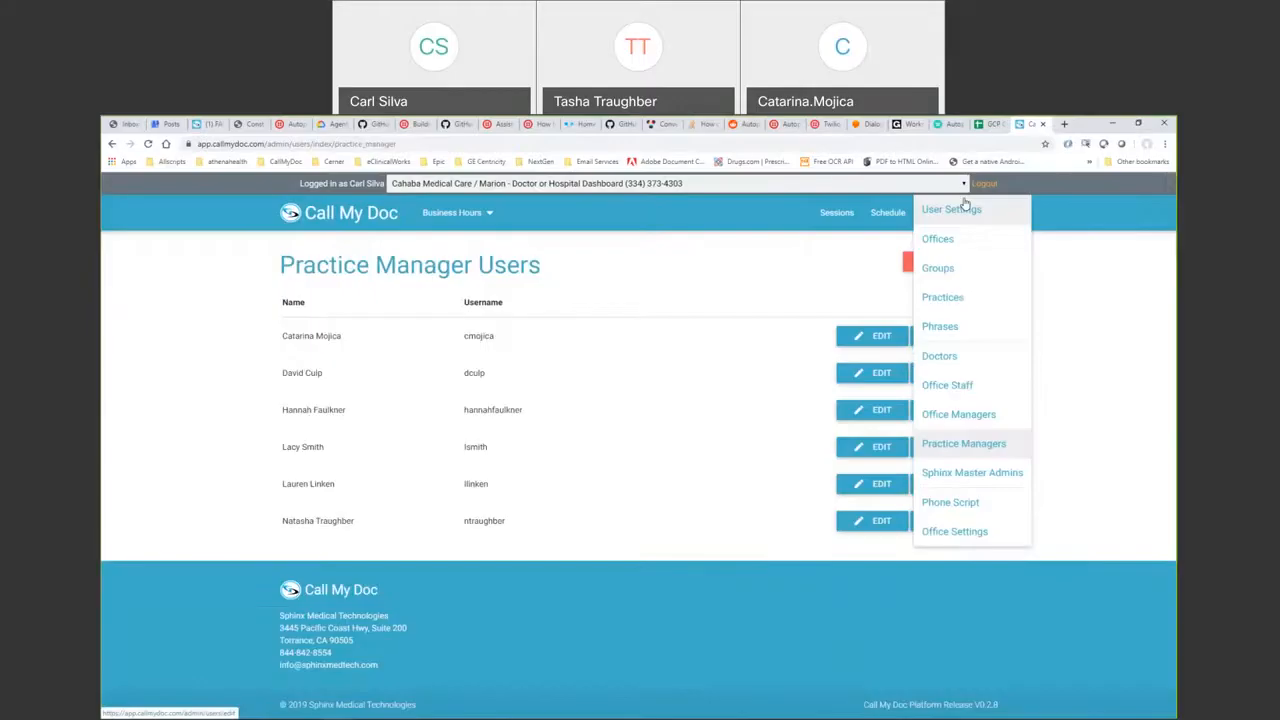
{"action": "left_click", "coordinate": [972, 355]}
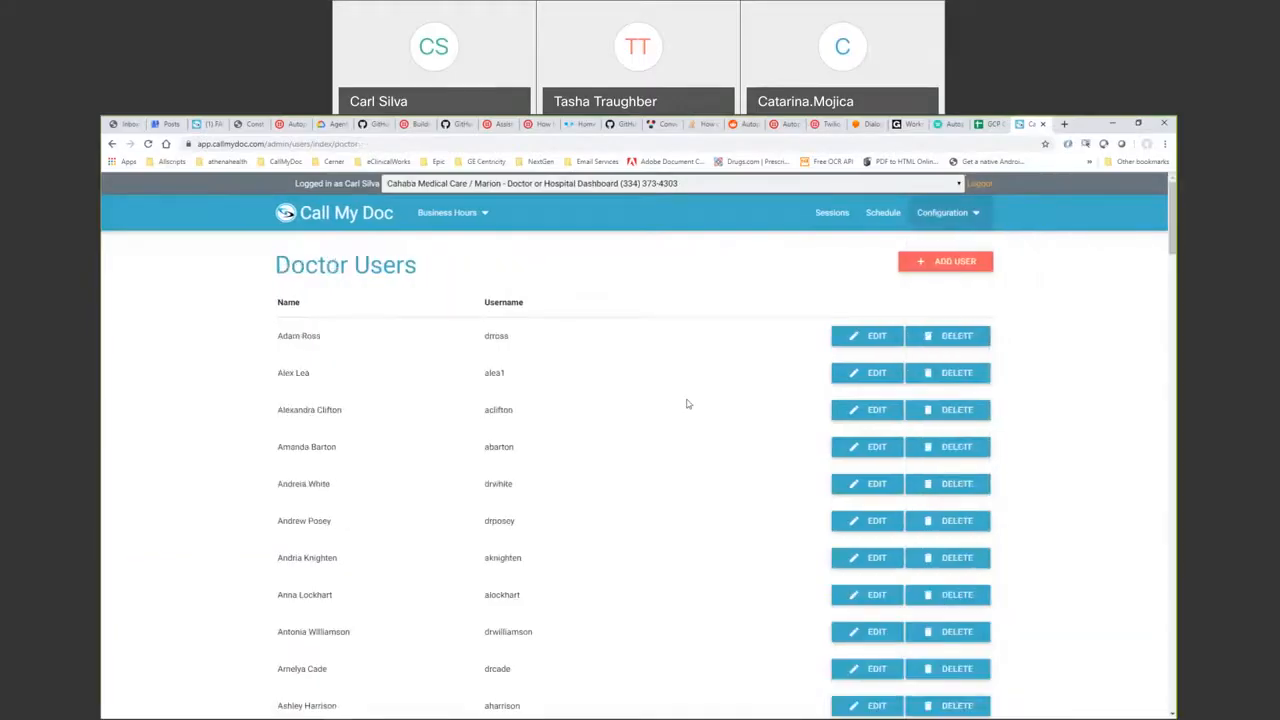
{"action": "left_click_drag", "start_coordinate": [1173, 220], "coordinate": [1174, 382]}
{"action": "double_click", "coordinate": [507, 402]}
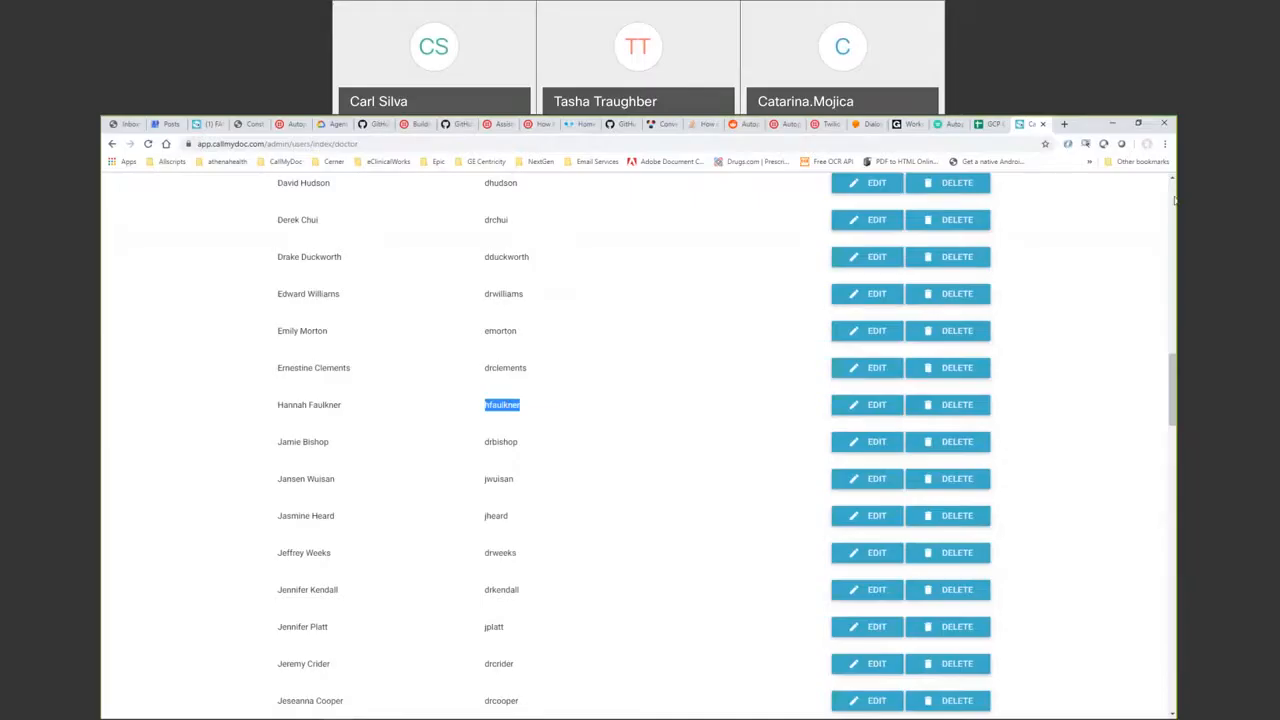
{"action": "left_click_drag", "start_coordinate": [1174, 382], "coordinate": [1174, 203]}
- Compare a practice manager's username, then return to Doctors and select other doctor usernames
{"action": "left_click", "coordinate": [950, 212]}
{"action": "left_click", "coordinate": [975, 441]}
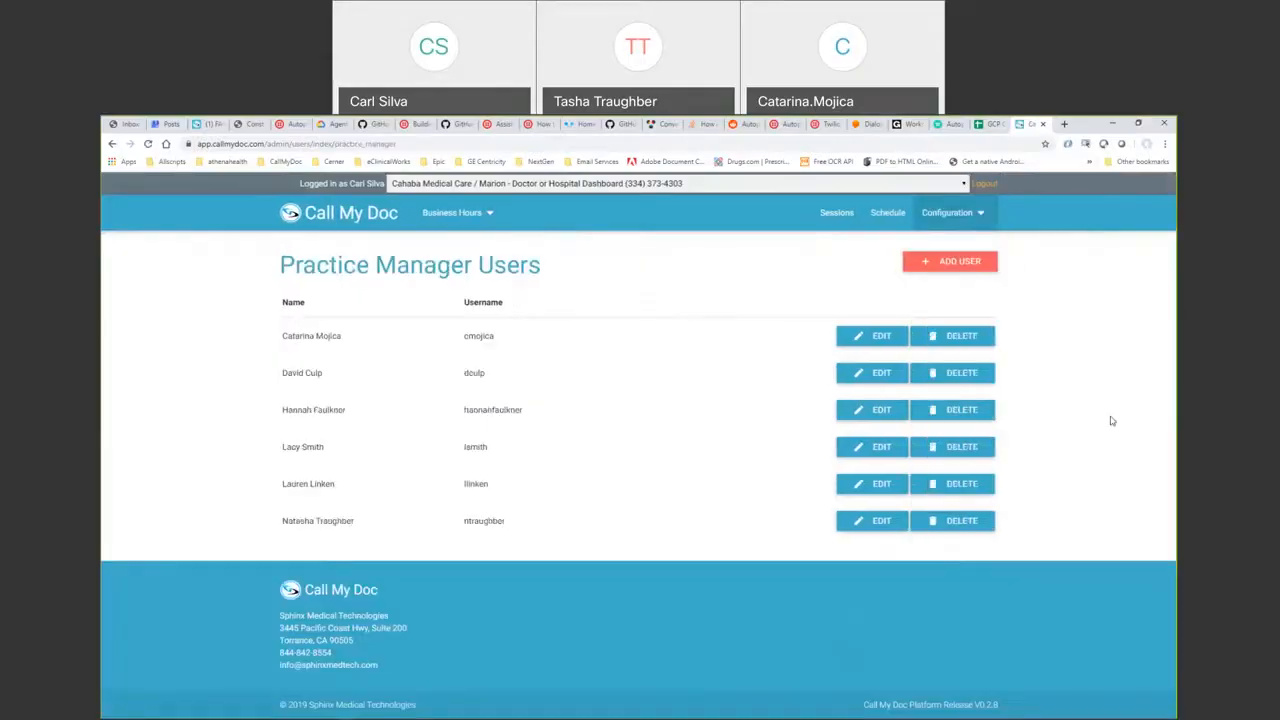
{"action": "double_click", "coordinate": [515, 410]}
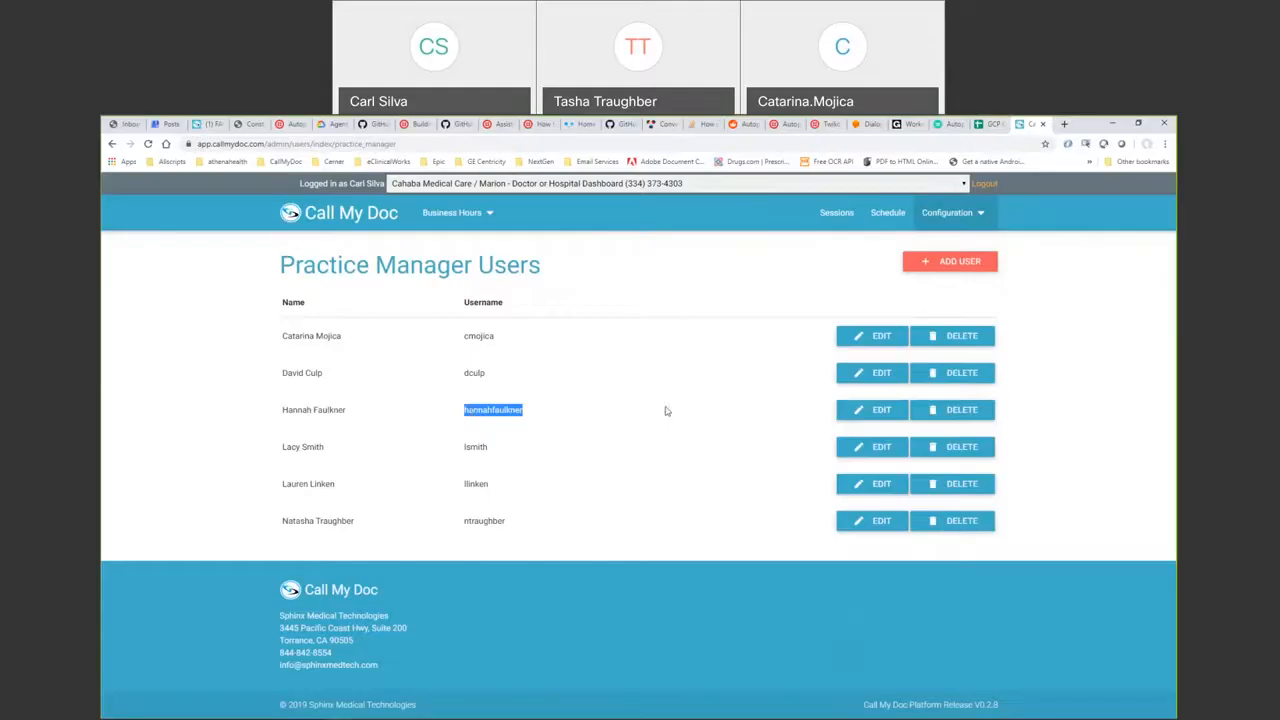
{"action": "left_click", "coordinate": [950, 212]}
{"action": "left_click", "coordinate": [935, 357]}
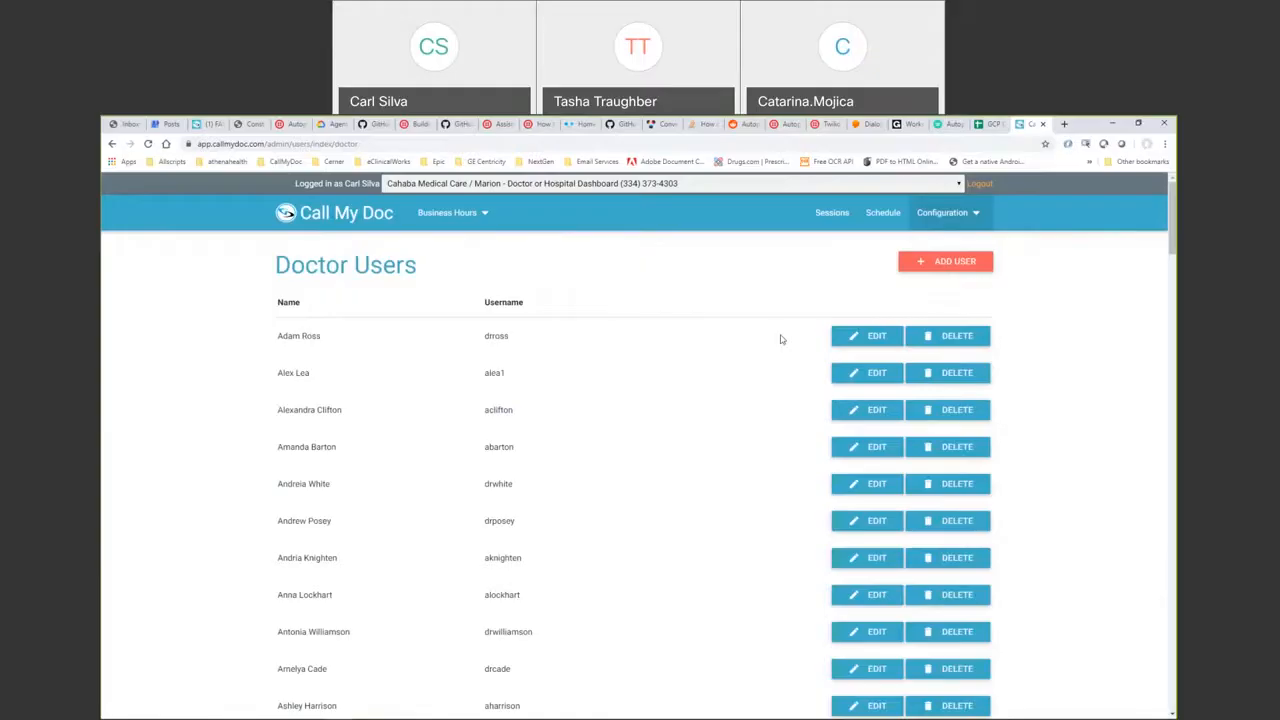
{"action": "double_click", "coordinate": [496, 336]}
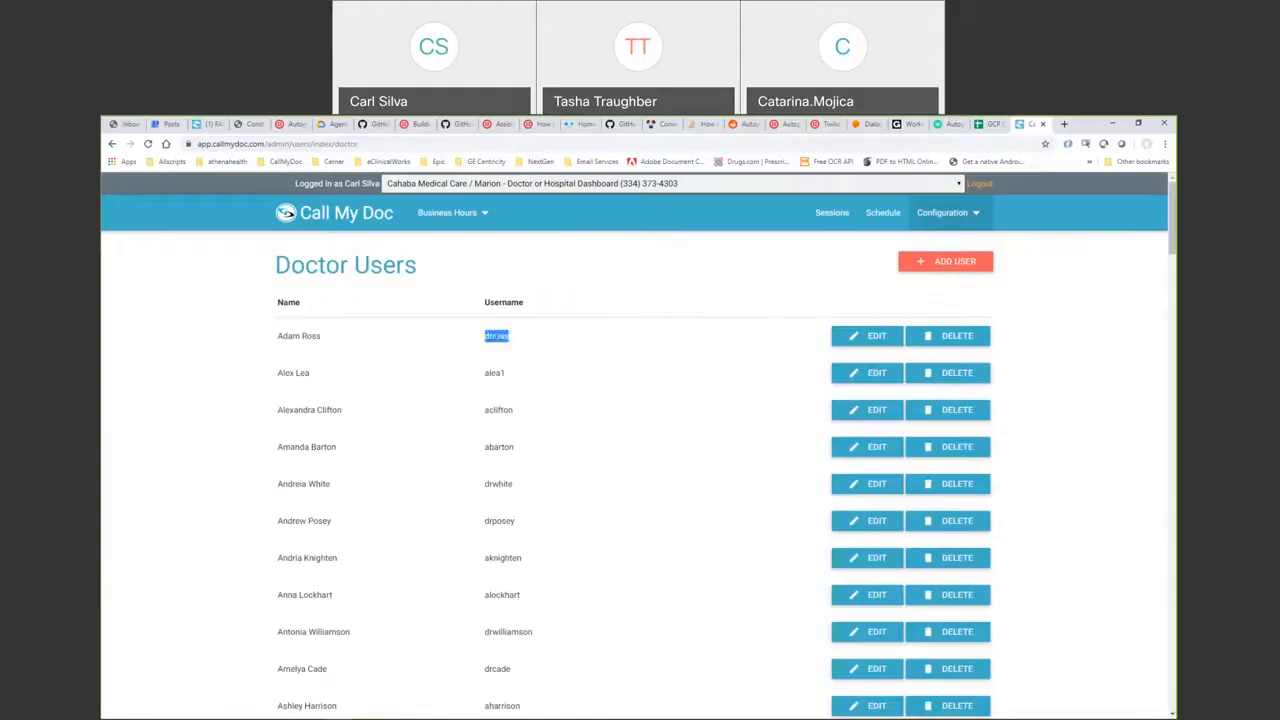
{"action": "left_click", "coordinate": [561, 358]}
{"action": "double_click", "coordinate": [486, 410]}
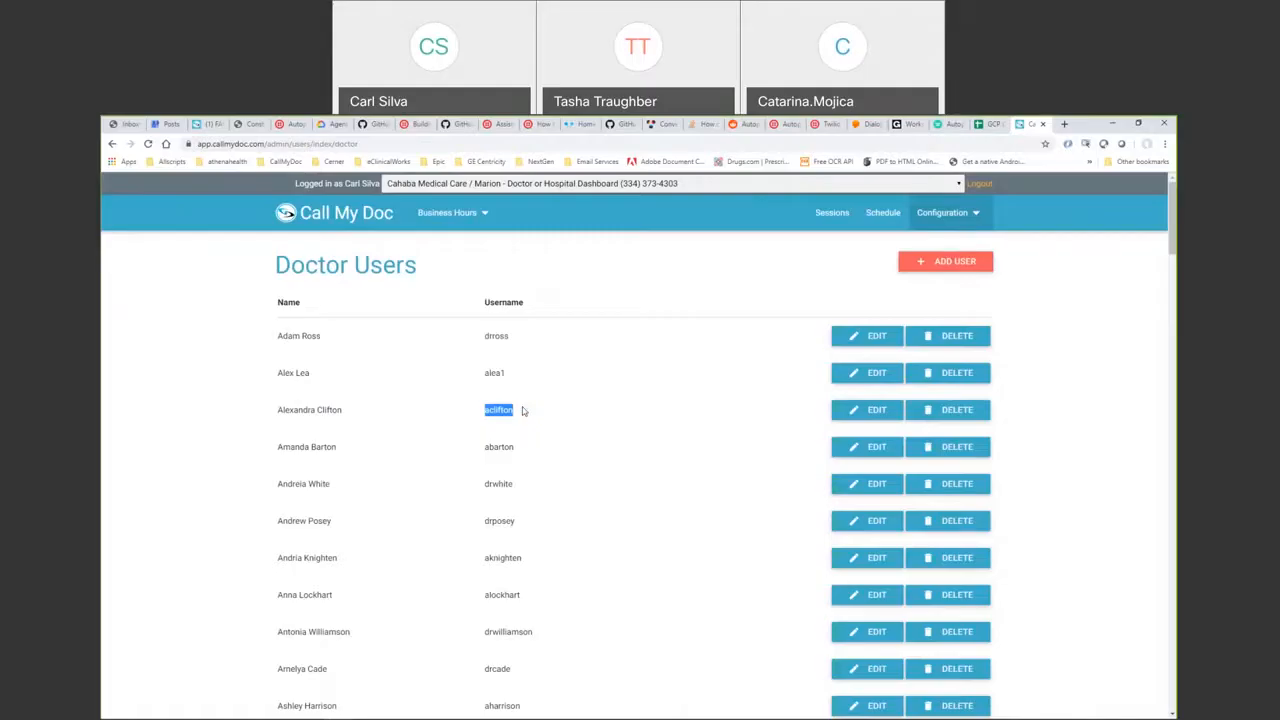
- Start a new doctor user under Cahaba Medical Care with the doctor's first name, last name and username
{"action": "left_click", "coordinate": [918, 265]}
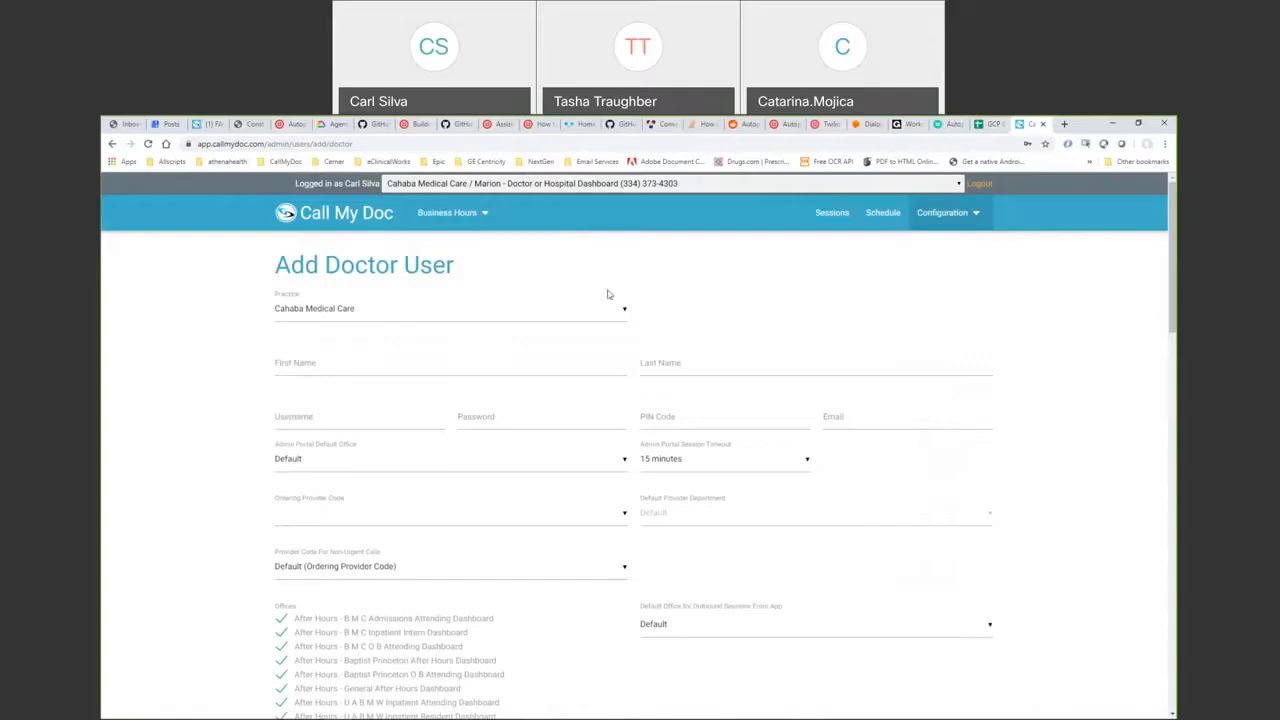
{"action": "left_click", "coordinate": [600, 308]}
{"action": "left_click", "coordinate": [598, 309]}
{"action": "left_click", "coordinate": [417, 360]}
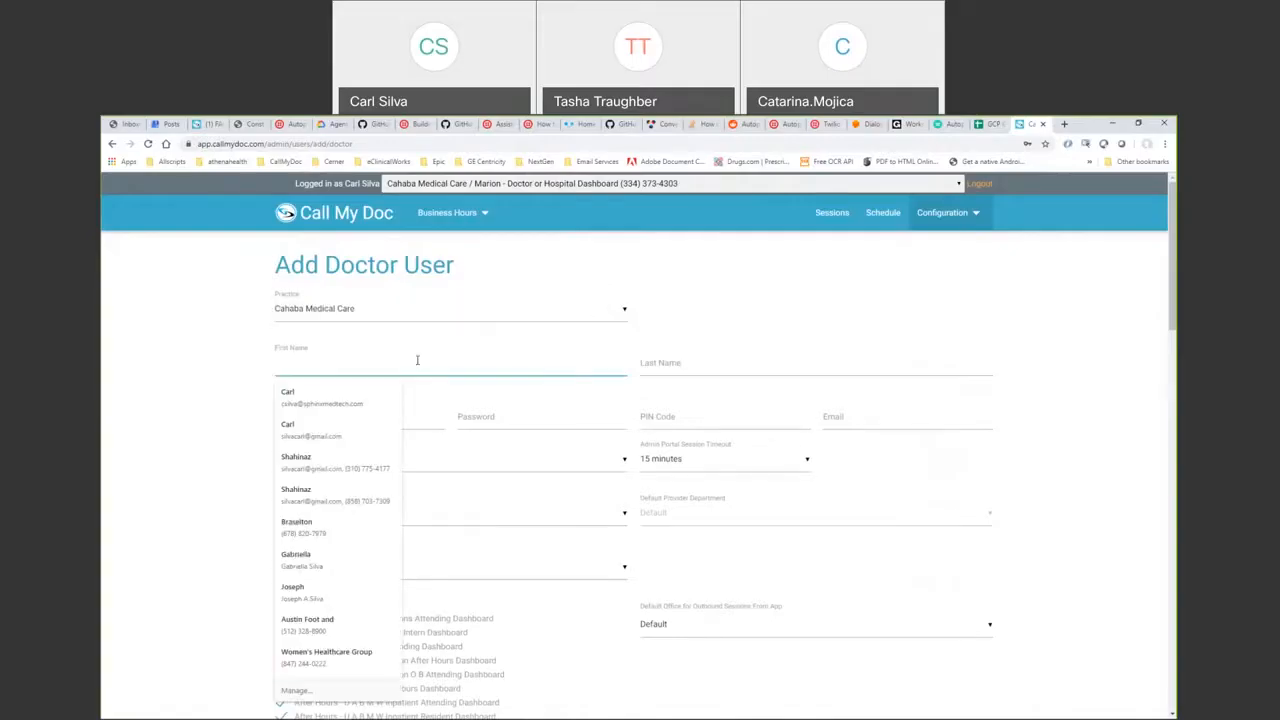
{"action": "key", "text": "Tab"}
{"action": "key", "text": "Tab"}
{"action": "type", "text": "drsilva"}
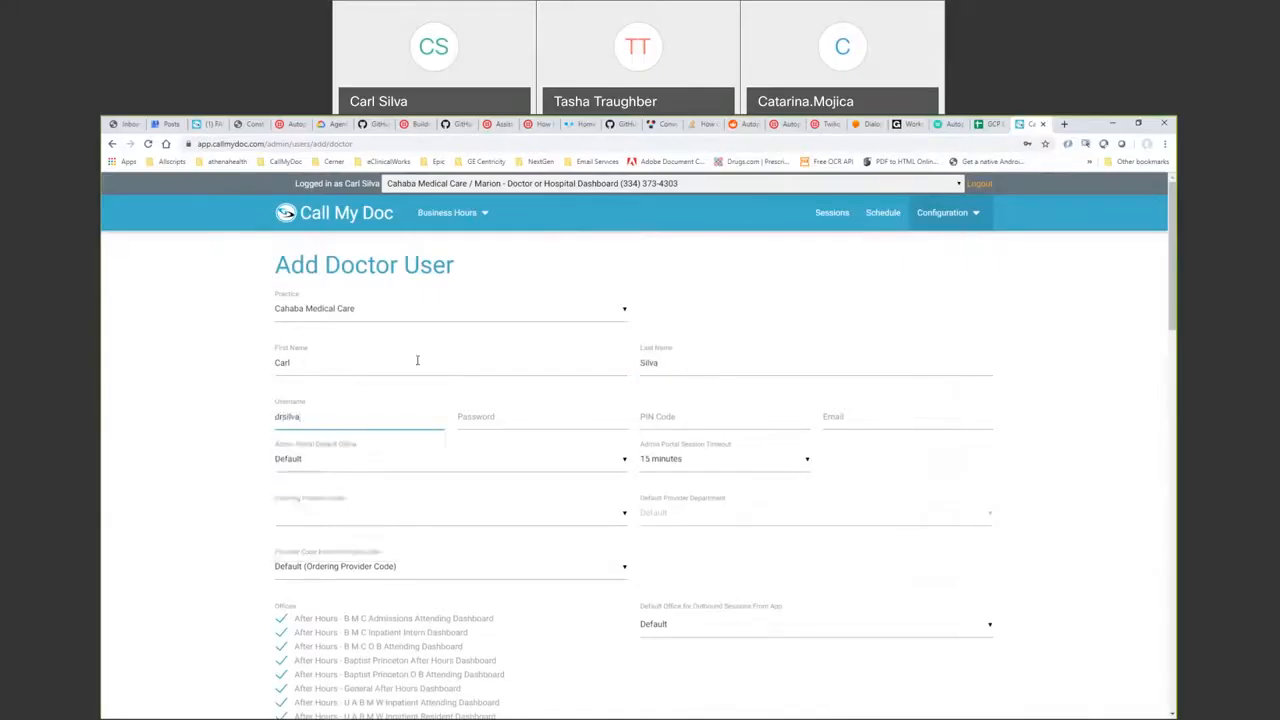
- Enter the account password, the PIN code and the autofilled e-mail address
{"action": "left_click", "coordinate": [524, 413]}
{"action": "type", "text": "•••••••"}
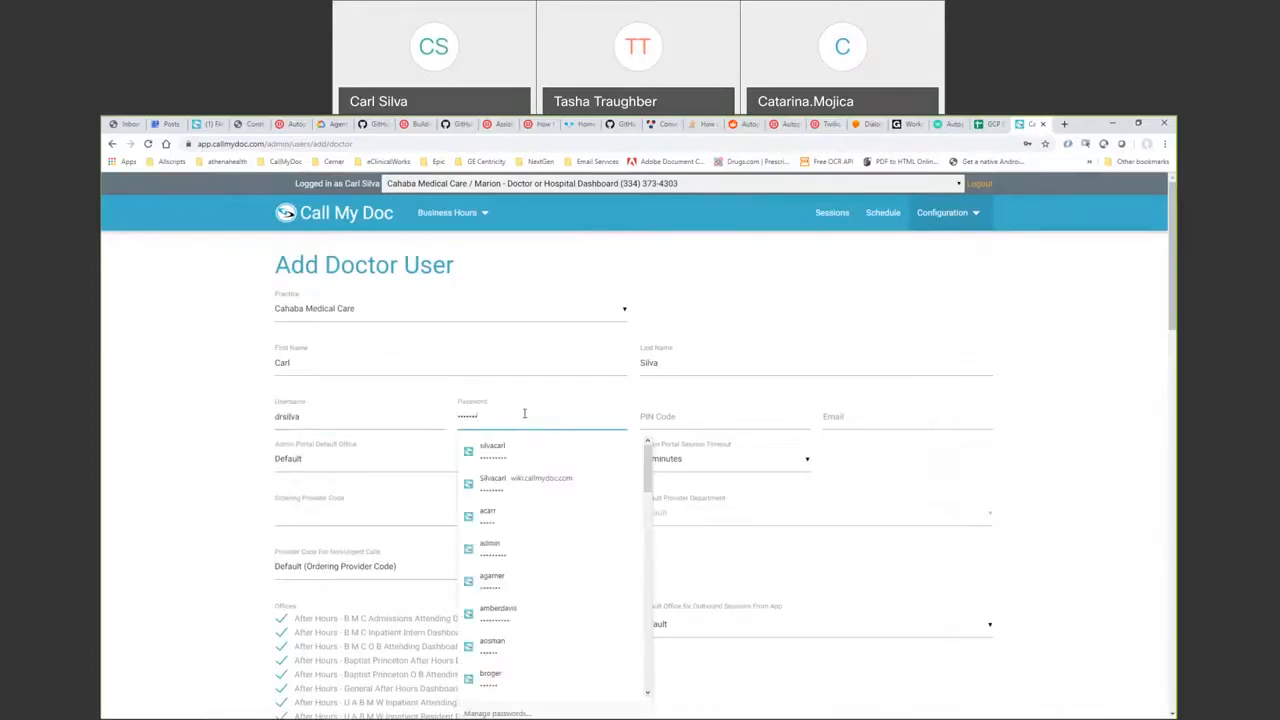
{"action": "left_click", "coordinate": [896, 490]}
{"action": "left_click", "coordinate": [700, 416]}
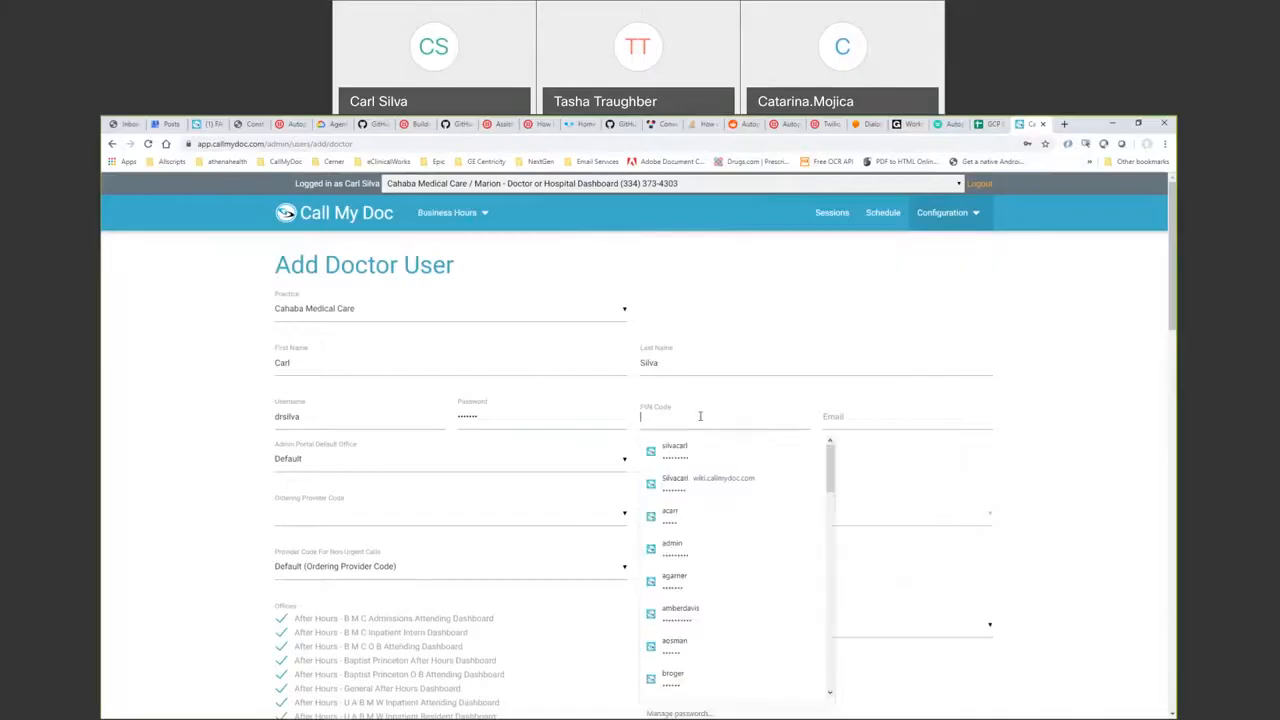
{"action": "type", "text": "1234"}
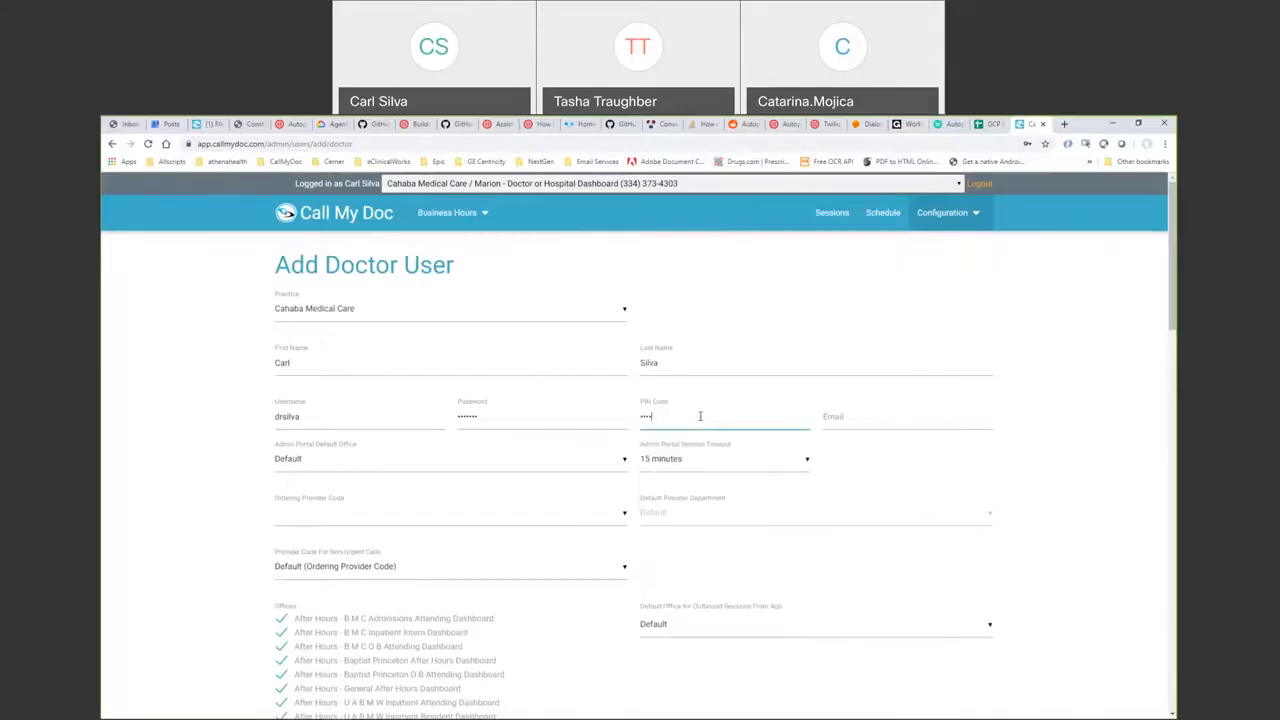
{"action": "key", "text": "Tab"}
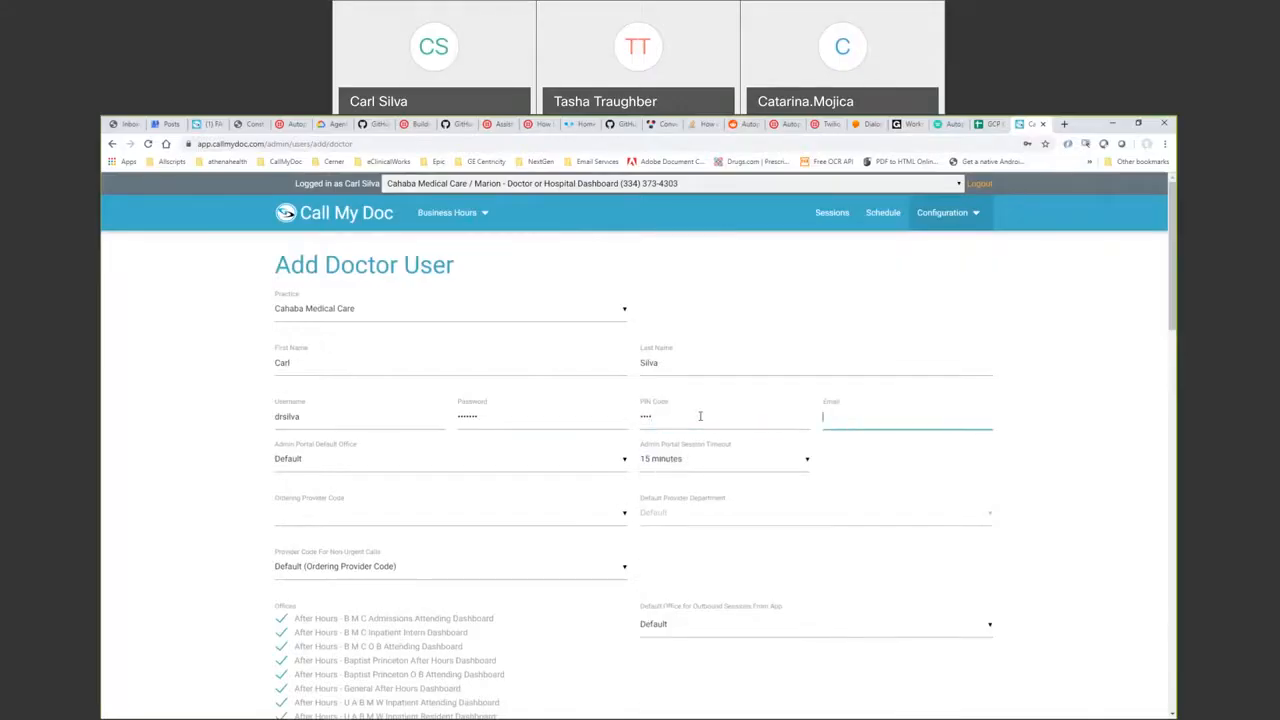
{"action": "type", "text": "cs"}
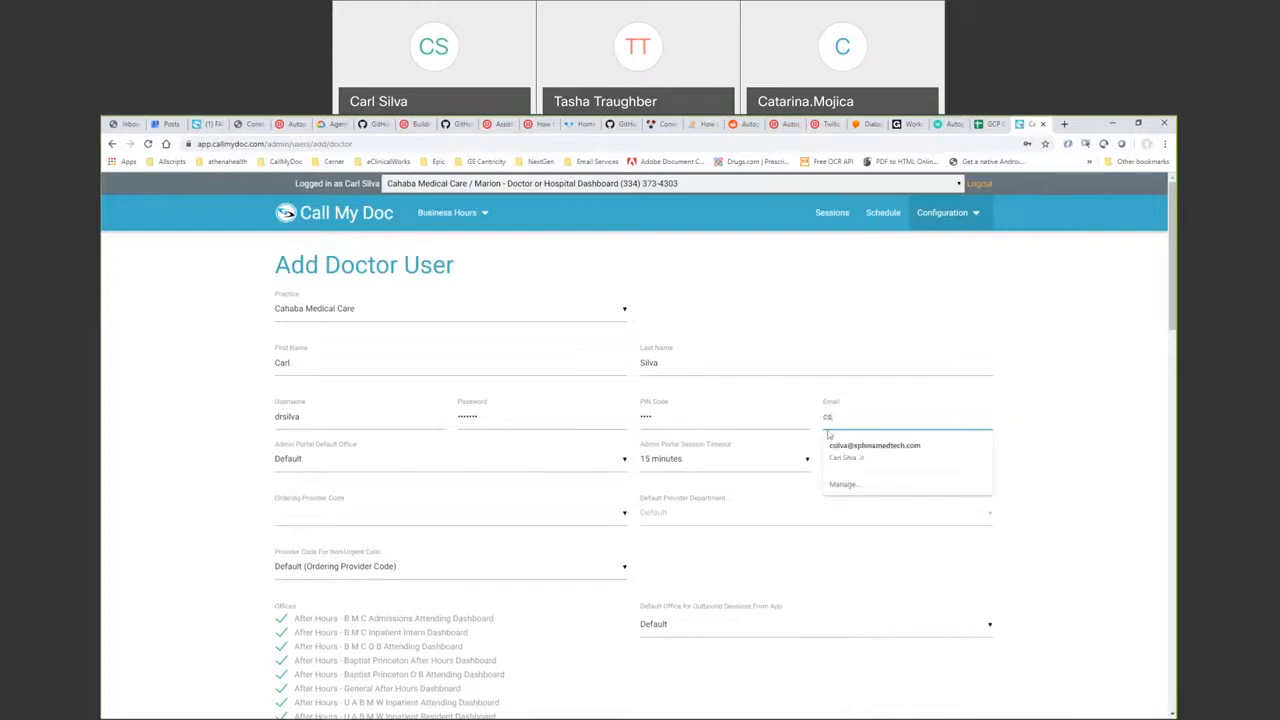
{"action": "left_click", "coordinate": [874, 451]}
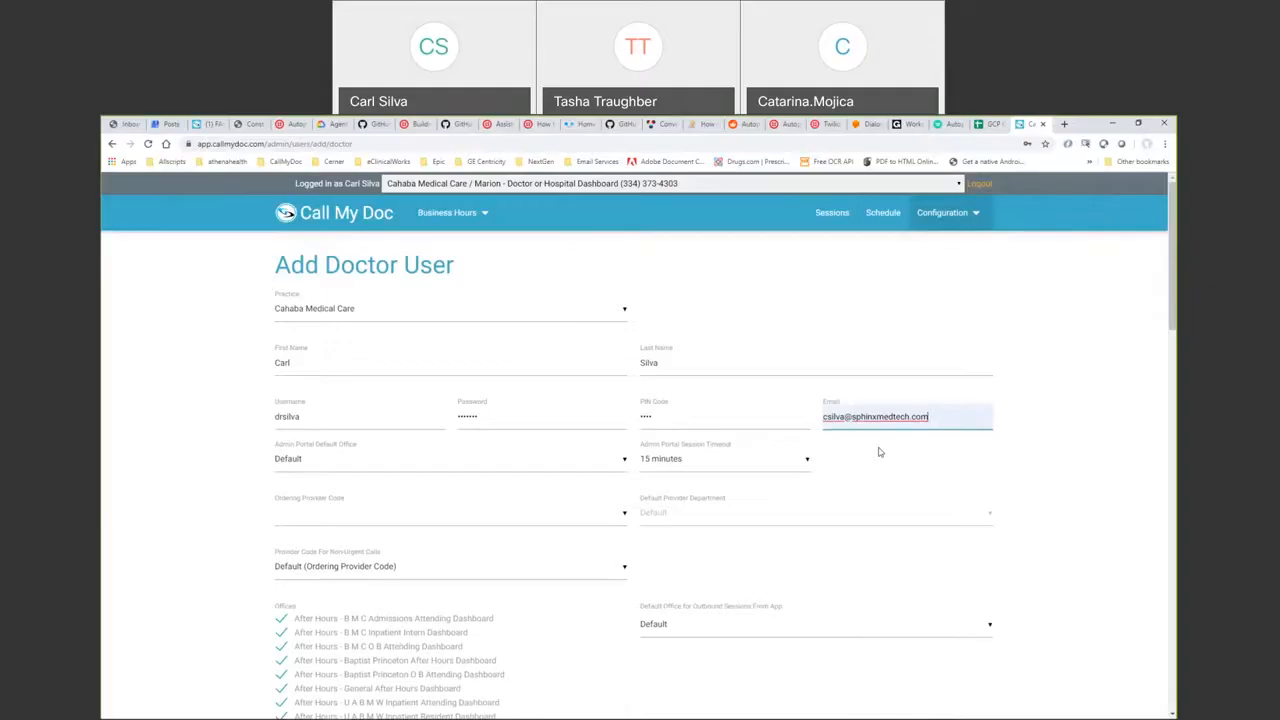
{"action": "left_click_drag", "start_coordinate": [1173, 278], "coordinate": [1175, 330]}
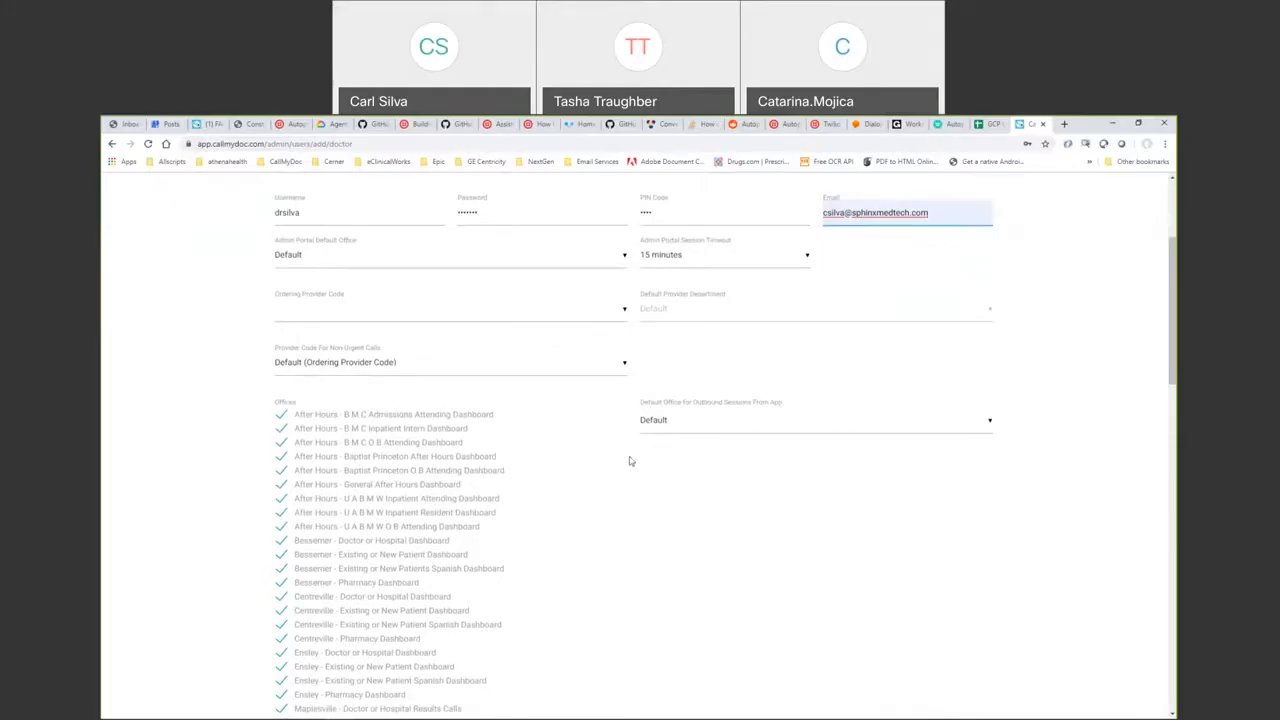
- Choose the doctor's ordering provider code and untick the UABMW Inpatient Attending office
{"action": "left_click", "coordinate": [623, 309]}
{"action": "scroll", "coordinate": [628, 340], "scroll_direction": "down", "scroll_amount": 1}
{"action": "scroll", "coordinate": [630, 345], "scroll_direction": "down", "scroll_amount": 10}
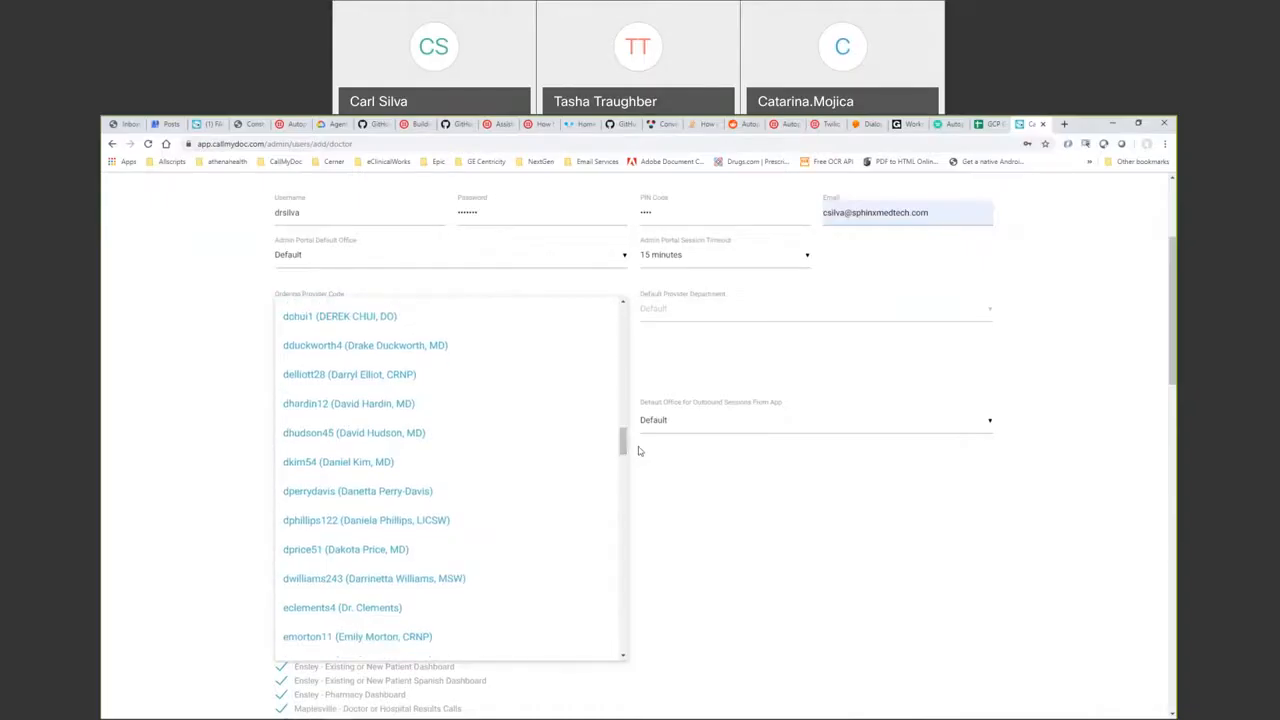
{"action": "left_click_drag", "start_coordinate": [623, 445], "coordinate": [638, 523]}
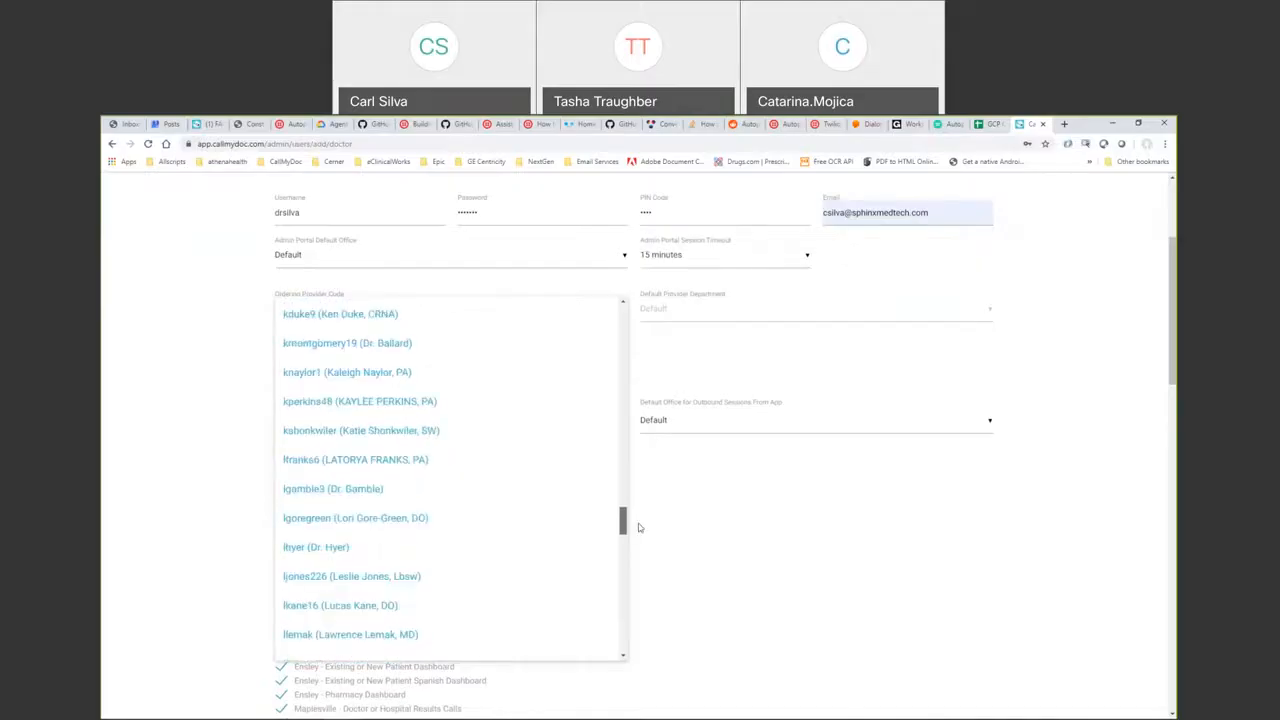
{"action": "left_click_drag", "start_coordinate": [624, 526], "coordinate": [624, 546]}
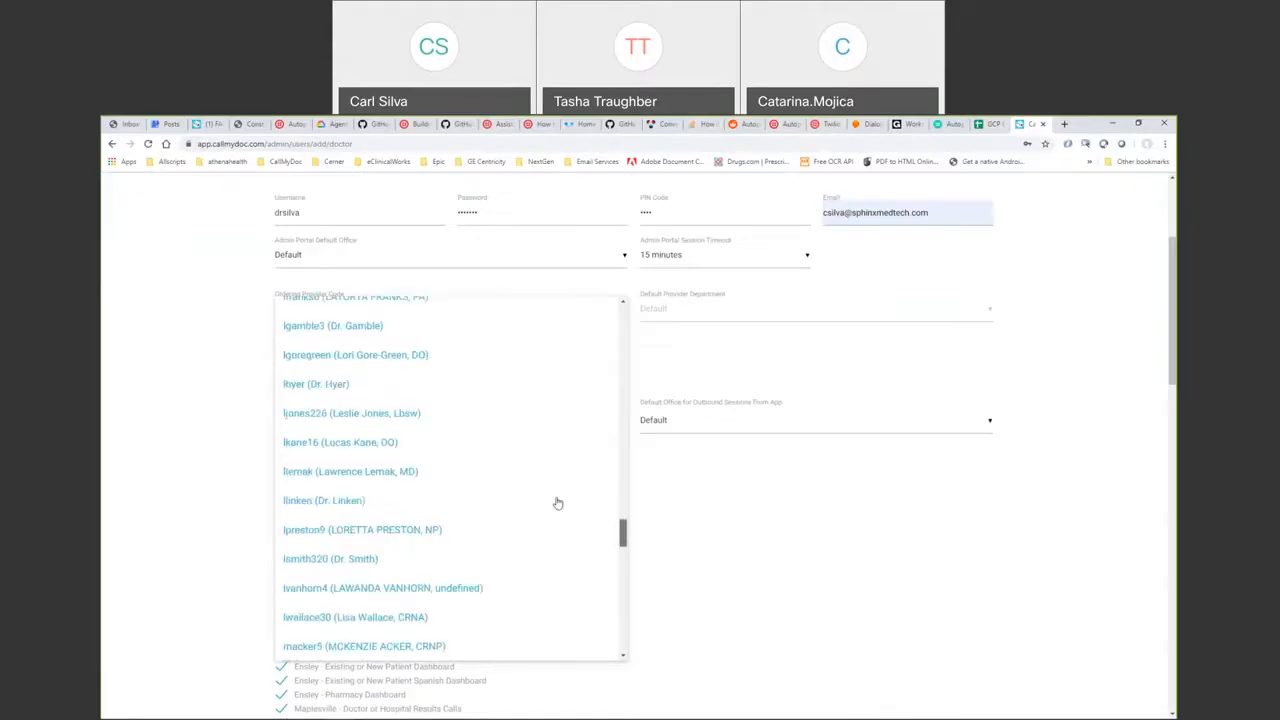
{"action": "left_click", "coordinate": [410, 500]}
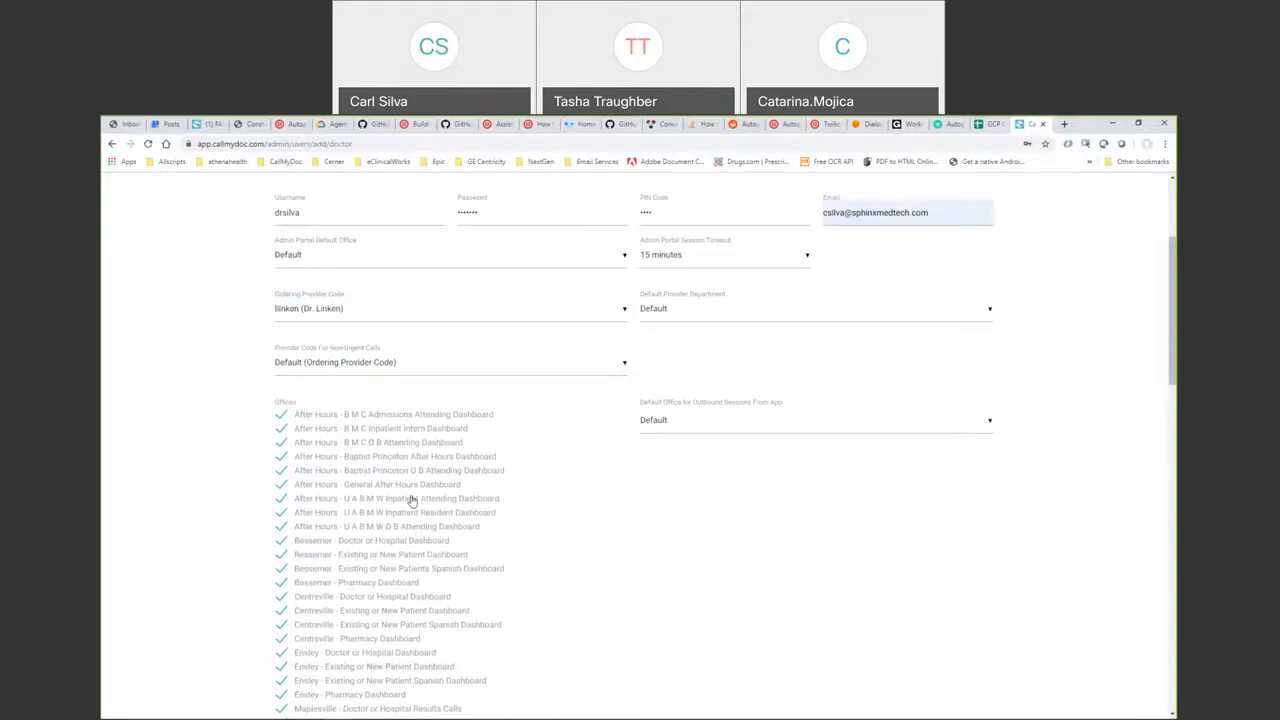
{"action": "left_click", "coordinate": [410, 500]}
{"action": "scroll", "coordinate": [649, 480], "scroll_direction": "up", "scroll_amount": 1}
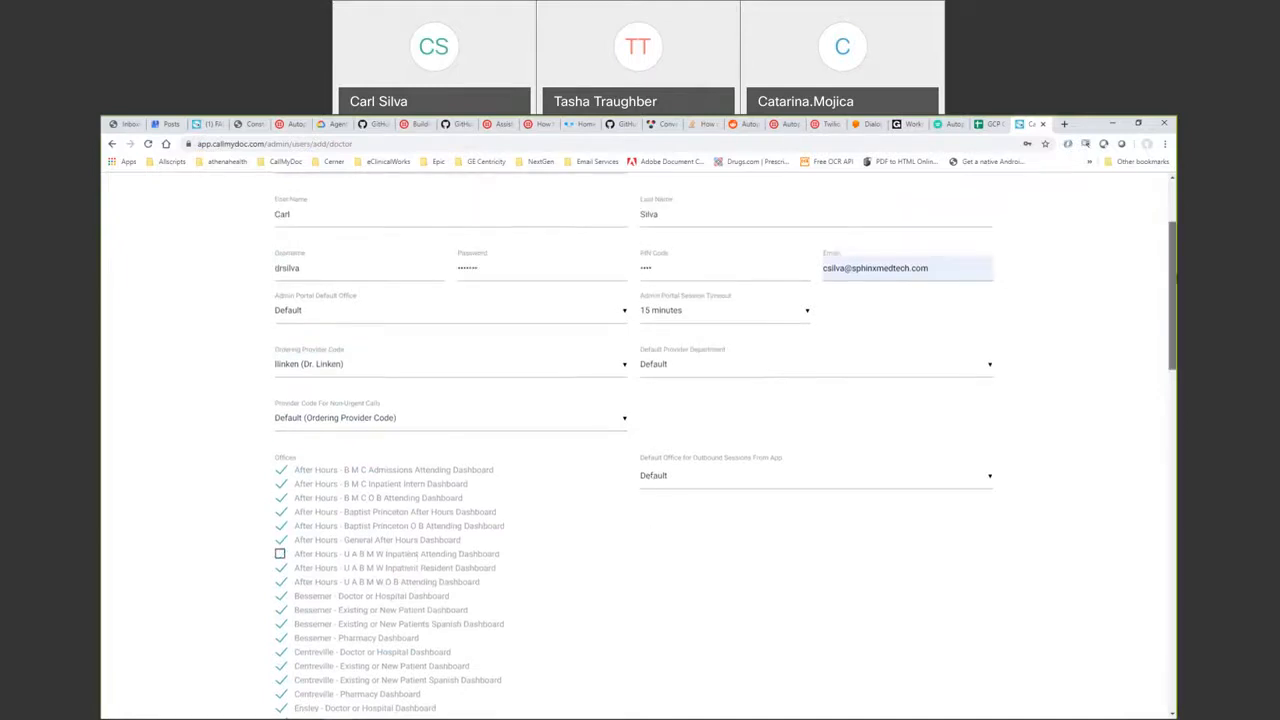
{"action": "scroll", "coordinate": [1110, 313], "scroll_direction": "up", "scroll_amount": 2}
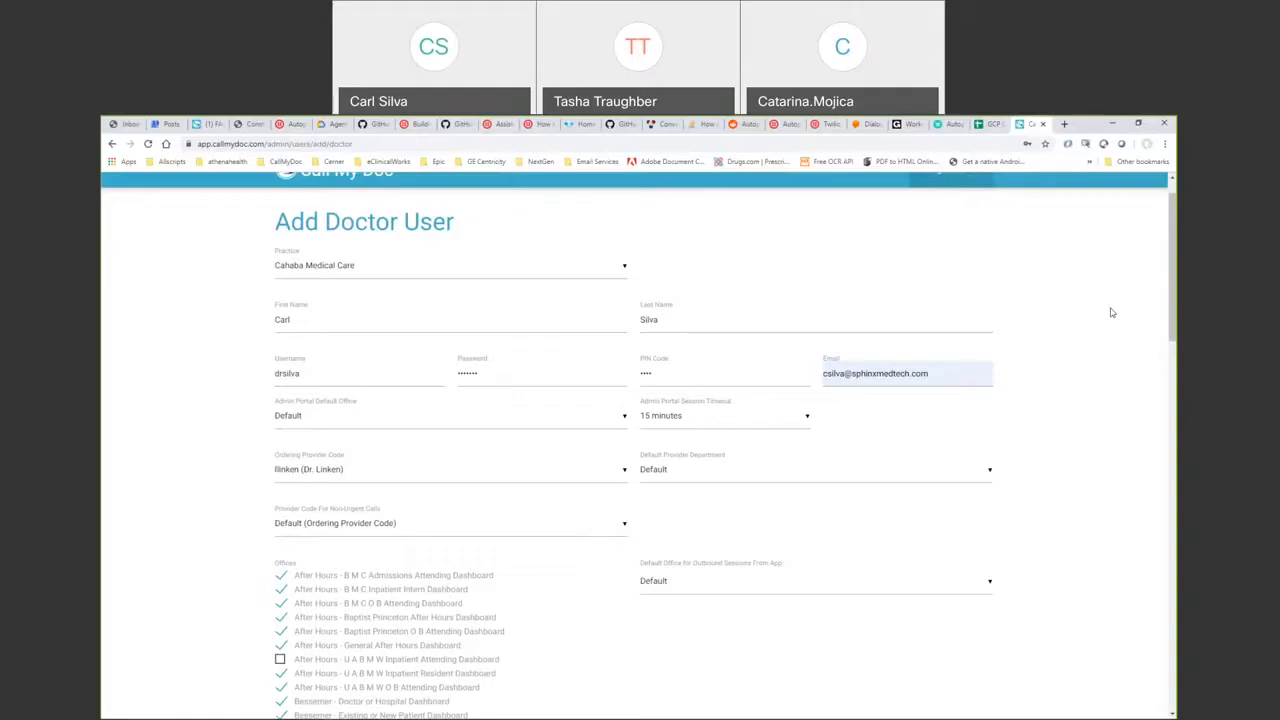
{"action": "scroll", "coordinate": [1110, 313], "scroll_direction": "down", "scroll_amount": 2}
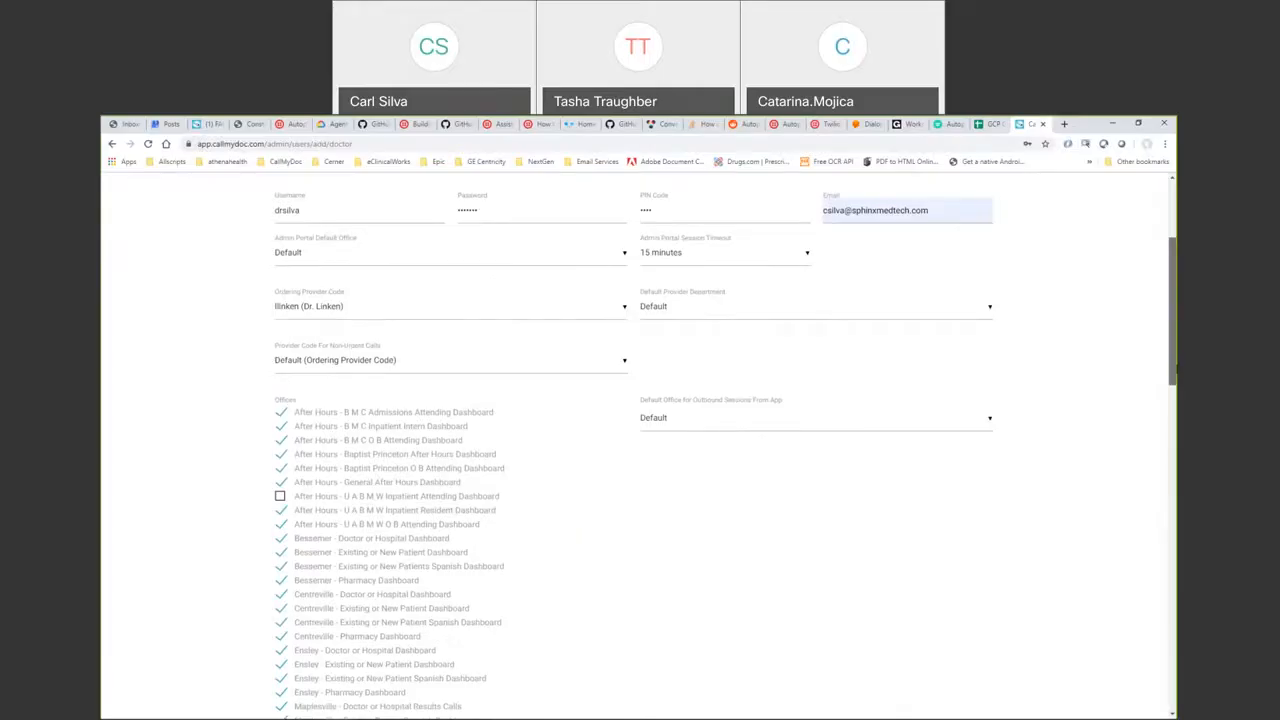
{"action": "scroll", "coordinate": [640, 450], "scroll_direction": "down", "scroll_amount": 1}
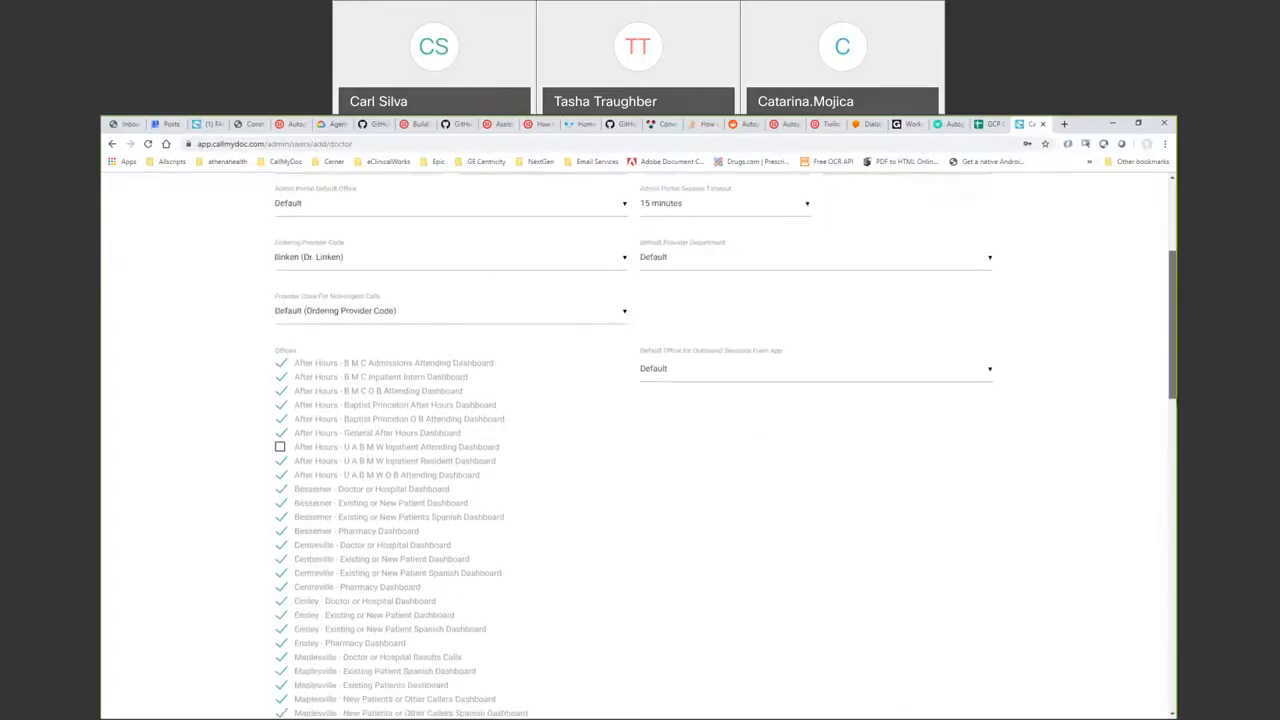
{"action": "scroll", "coordinate": [640, 450], "scroll_direction": "down", "scroll_amount": 2}
{"action": "left_click_drag", "start_coordinate": [1173, 358], "coordinate": [1173, 359]}
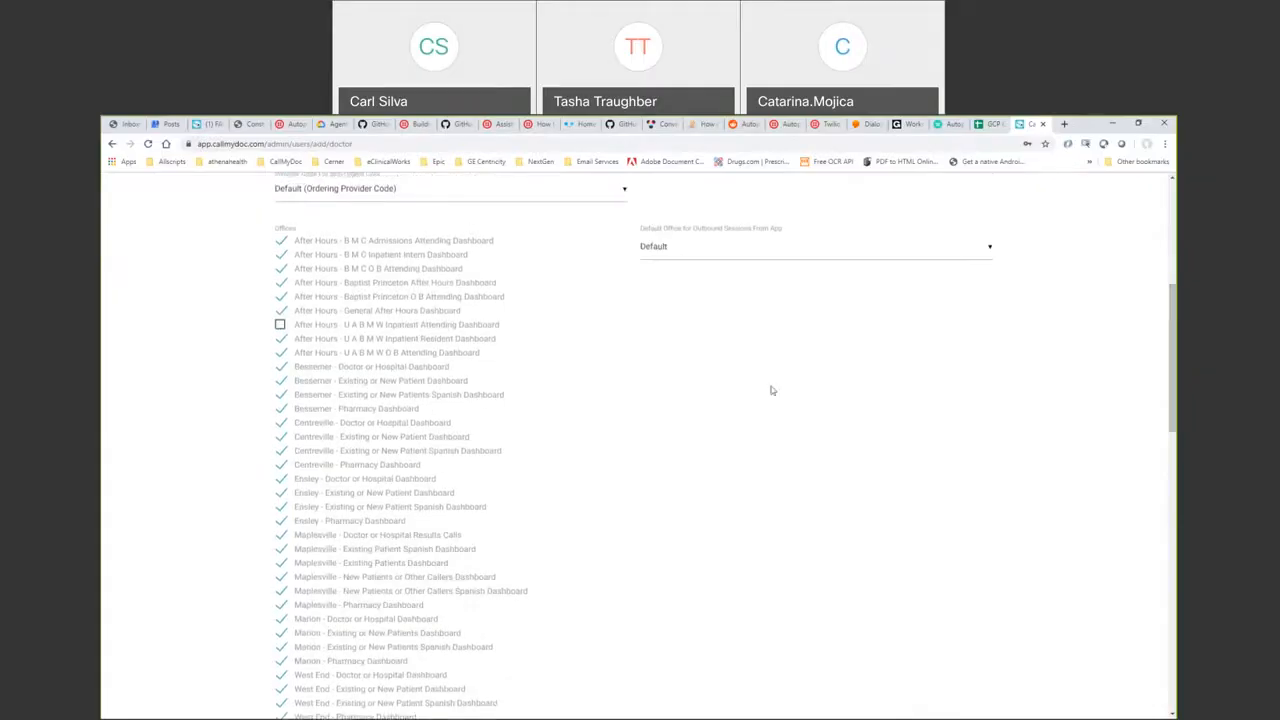
- Untick the BMC, Baptist Princeton, UABMW, Bessemer, Centreville, Ensley and Maplesville offices
{"action": "left_click", "coordinate": [280, 240]}
{"action": "left_click", "coordinate": [280, 254]}
{"action": "left_click", "coordinate": [280, 268]}
{"action": "left_click", "coordinate": [281, 284]}
{"action": "left_click", "coordinate": [281, 299]}
{"action": "left_click", "coordinate": [282, 350]}
{"action": "left_click", "coordinate": [281, 353]}
{"action": "left_click", "coordinate": [281, 367]}
{"action": "left_click", "coordinate": [281, 381]}
{"action": "left_click", "coordinate": [281, 395]}
{"action": "left_click", "coordinate": [281, 409]}
{"action": "left_click", "coordinate": [281, 423]}
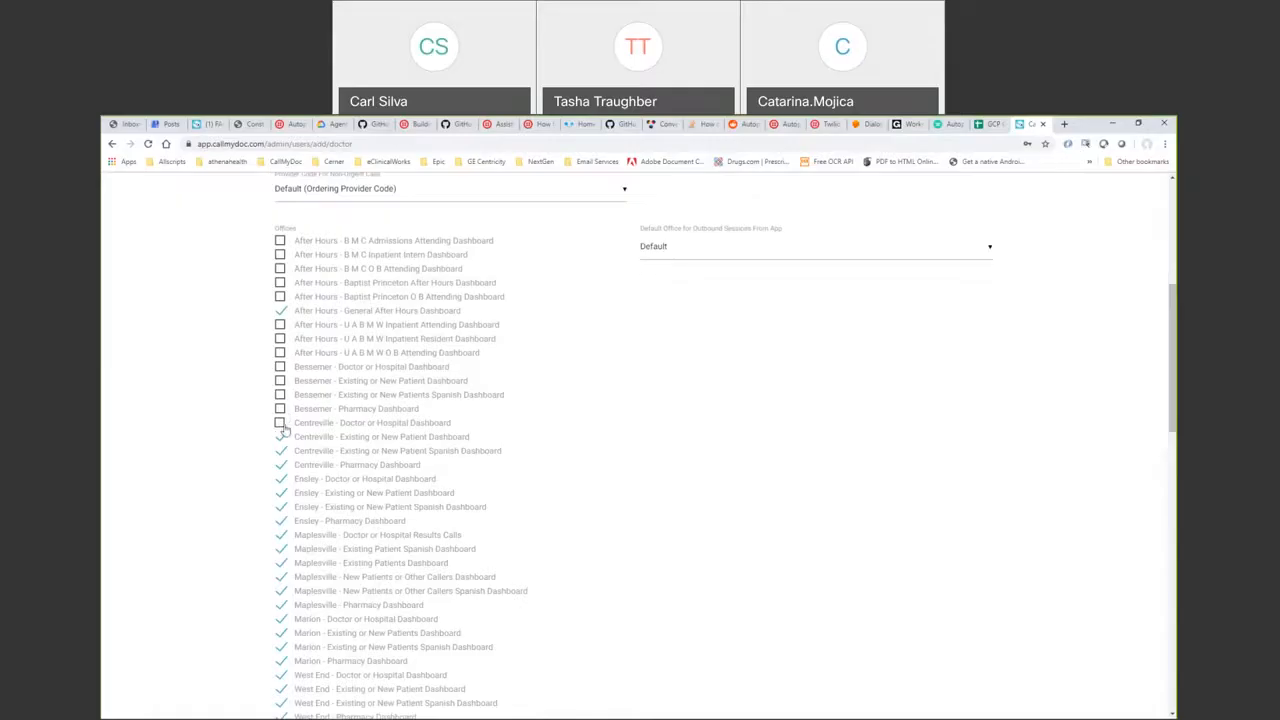
{"action": "left_click", "coordinate": [281, 437]}
{"action": "left_click", "coordinate": [281, 451]}
{"action": "left_click", "coordinate": [281, 465]}
{"action": "left_click", "coordinate": [281, 479]}
{"action": "left_click", "coordinate": [281, 493]}
{"action": "left_click", "coordinate": [281, 507]}
{"action": "left_click", "coordinate": [281, 521]}
{"action": "left_click", "coordinate": [281, 535]}
{"action": "left_click", "coordinate": [281, 549]}
{"action": "left_click", "coordinate": [281, 563]}
{"action": "left_click", "coordinate": [281, 577]}
{"action": "left_click", "coordinate": [281, 591]}
{"action": "left_click", "coordinate": [281, 605]}
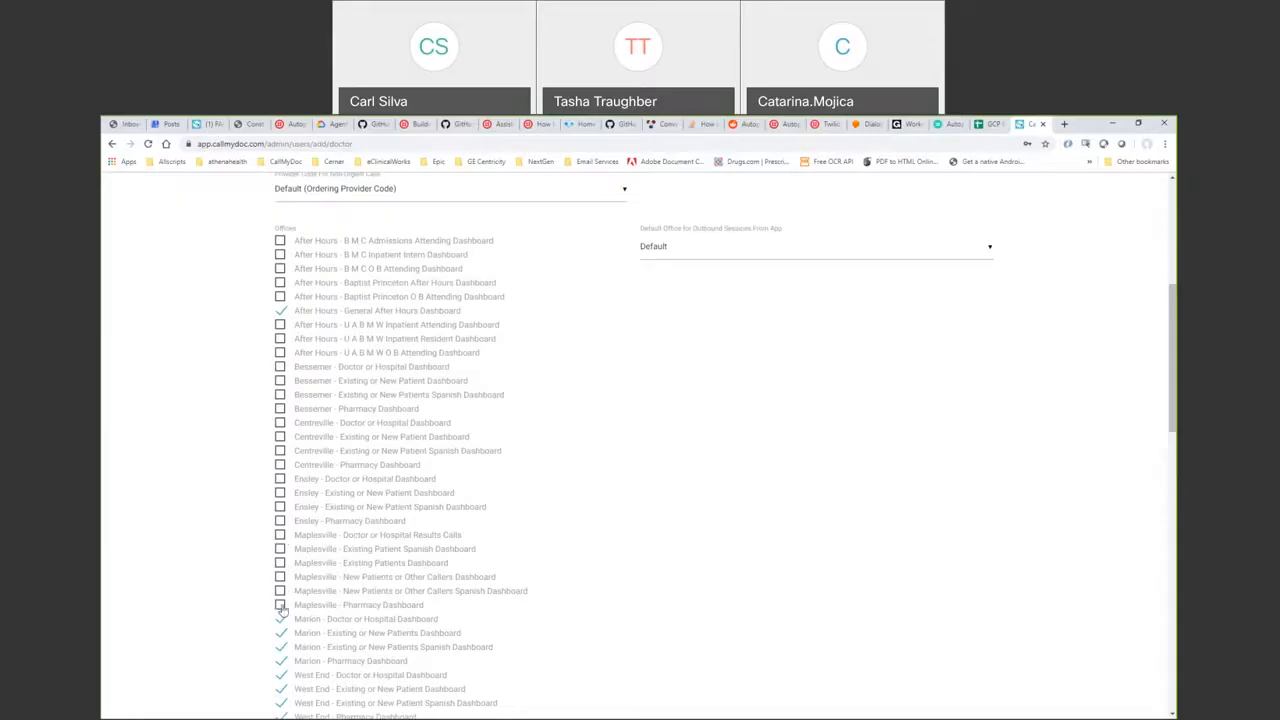
- Untick the Woodstock, West End and Marion offices, leaving only General After Hours ticked
{"action": "left_click_drag", "start_coordinate": [1174, 327], "coordinate": [1177, 370]}
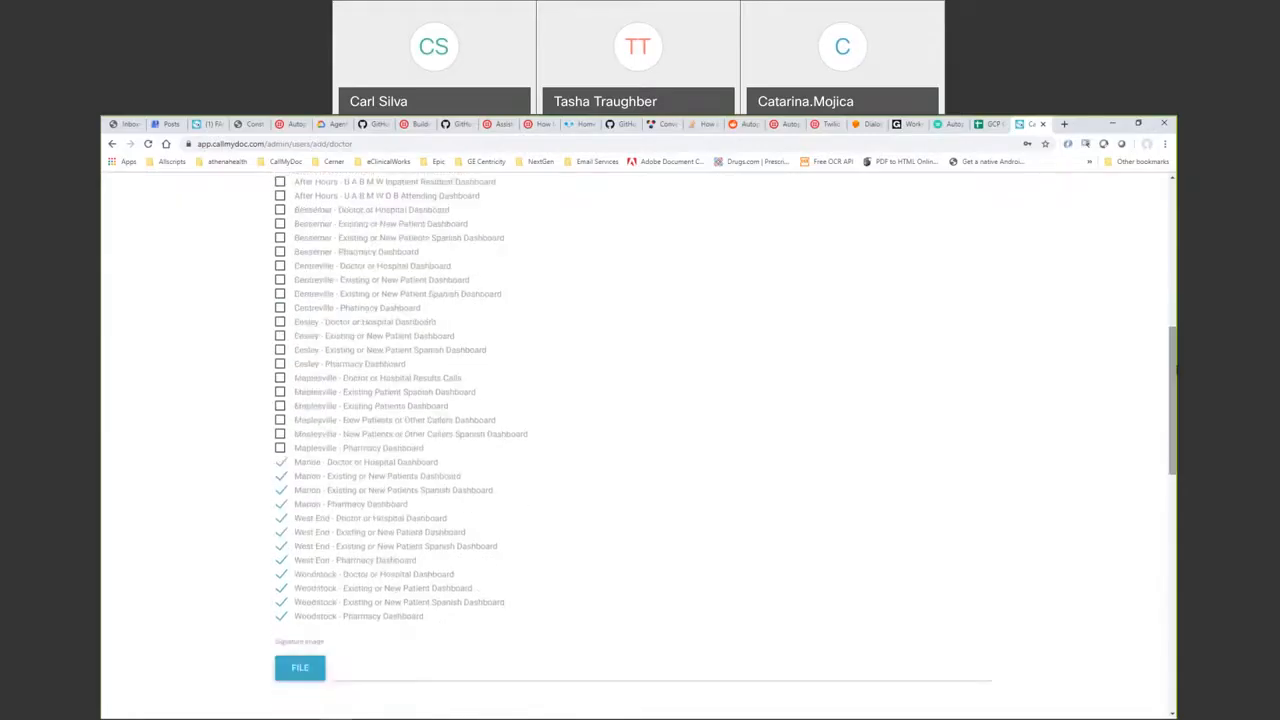
{"action": "left_click", "coordinate": [281, 616]}
{"action": "left_click", "coordinate": [281, 603]}
{"action": "left_click", "coordinate": [281, 588]}
{"action": "left_click", "coordinate": [281, 574]}
{"action": "left_click", "coordinate": [281, 560]}
{"action": "left_click", "coordinate": [281, 546]}
{"action": "left_click", "coordinate": [281, 532]}
{"action": "left_click", "coordinate": [281, 518]}
{"action": "left_click", "coordinate": [281, 504]}
{"action": "left_click", "coordinate": [281, 490]}
{"action": "left_click", "coordinate": [281, 476]}
{"action": "left_click", "coordinate": [281, 462]}
{"action": "left_click_drag", "start_coordinate": [1171, 381], "coordinate": [1171, 321]}
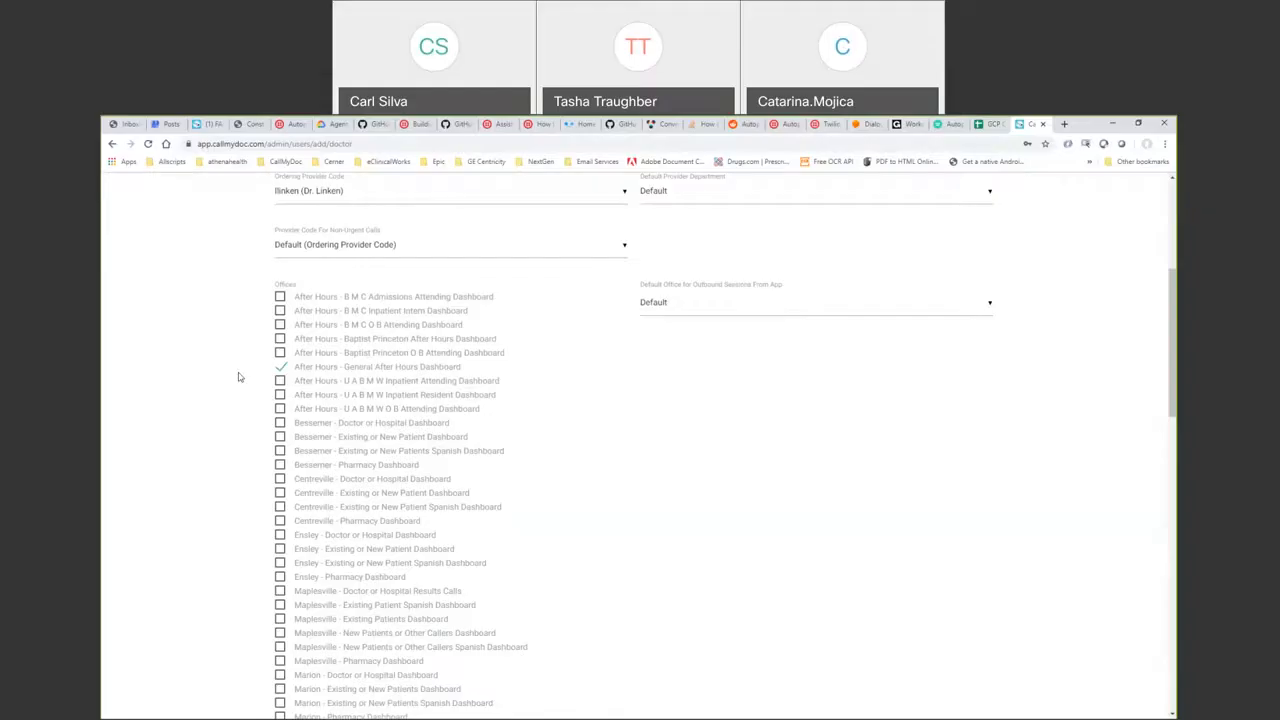
{"action": "left_click", "coordinate": [280, 339]}
{"action": "left_click", "coordinate": [280, 342]}
{"action": "scroll", "coordinate": [1173, 345], "scroll_direction": "up", "scroll_amount": 3}
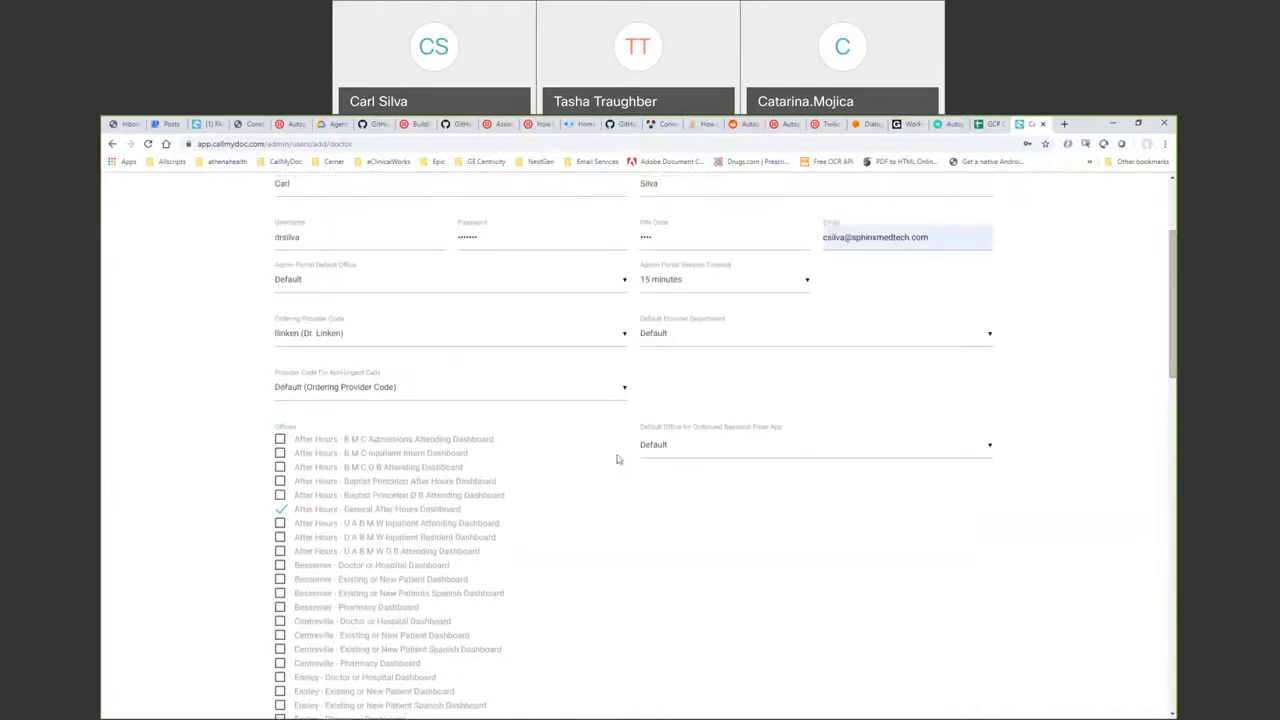
{"action": "left_click", "coordinate": [710, 344]}
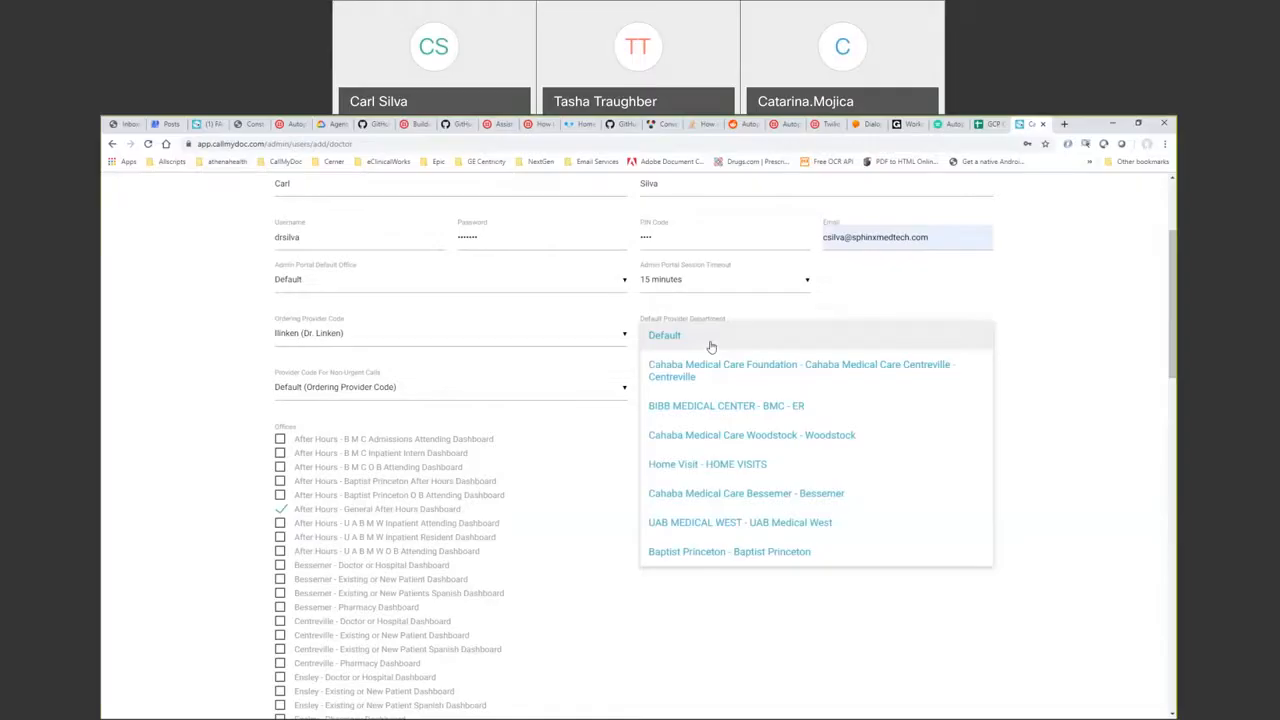
{"action": "left_click", "coordinate": [711, 346]}
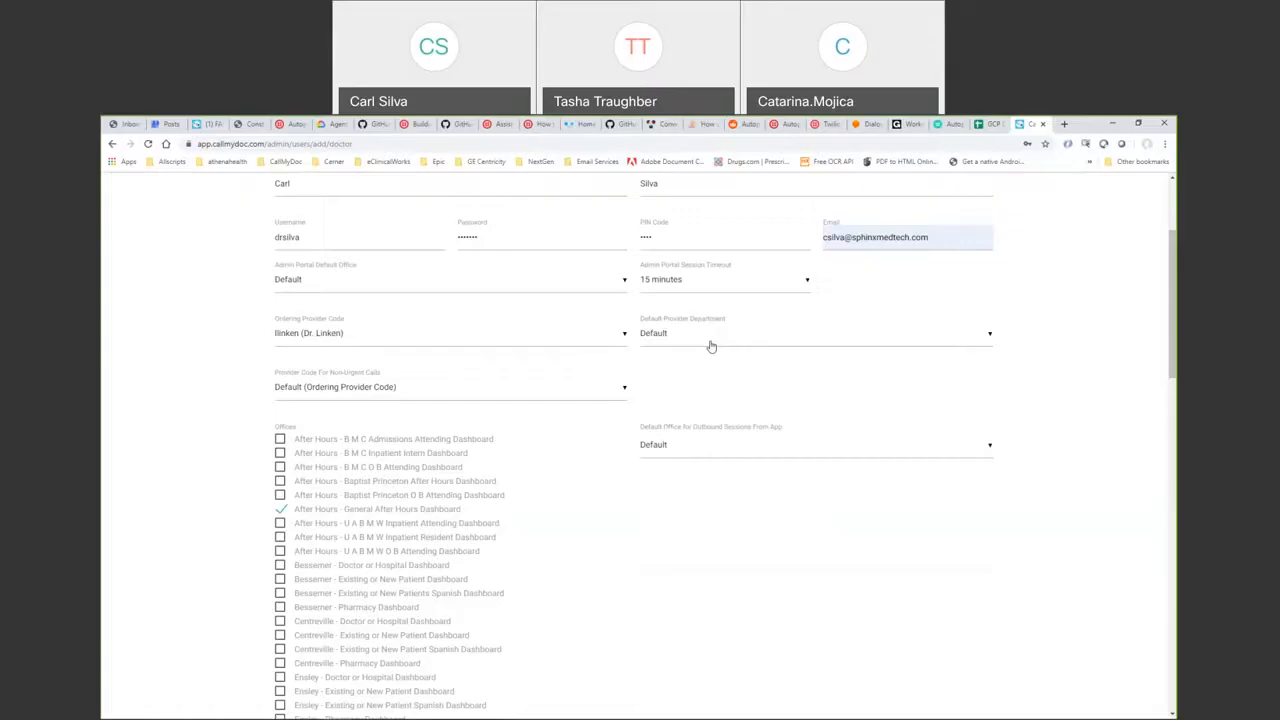
{"action": "left_click", "coordinate": [585, 389]}
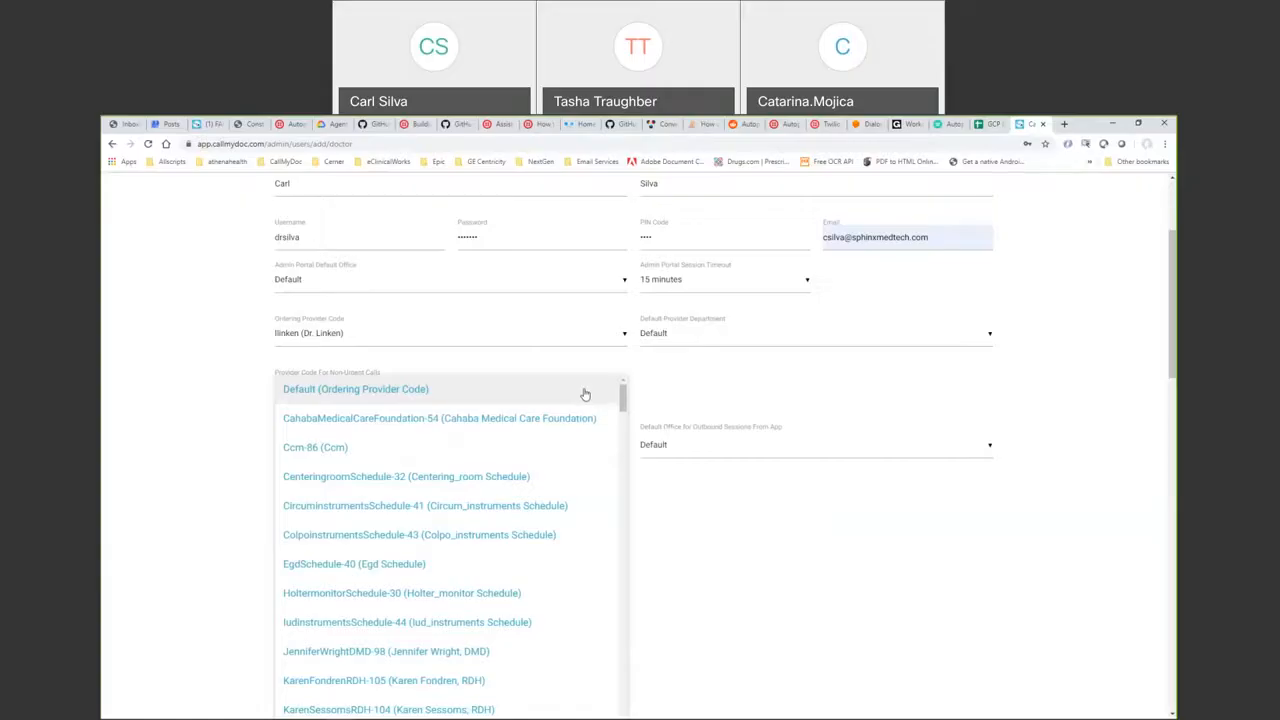
{"action": "left_click", "coordinate": [585, 391]}
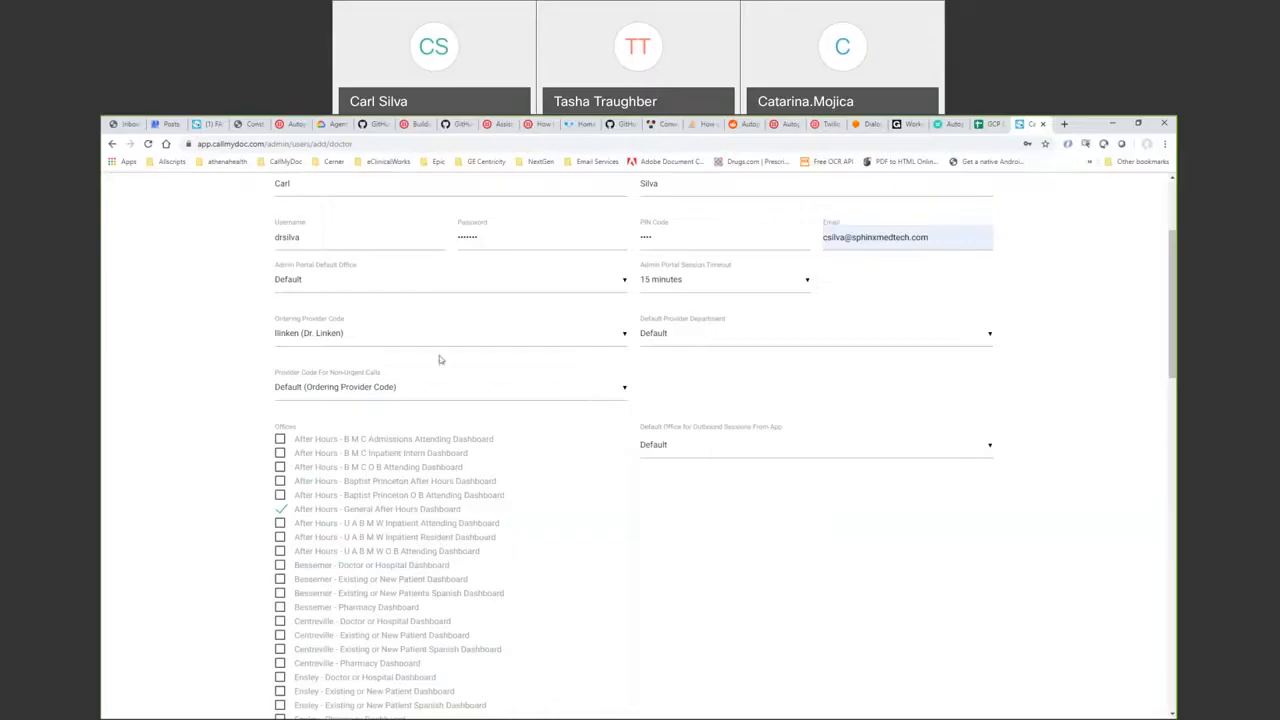
{"action": "left_click", "coordinate": [576, 400]}
{"action": "mouse_move", "coordinate": [622, 390]}
{"action": "left_mouse_down"}
{"action": "mouse_move", "coordinate": [620, 568]}
{"action": "mouse_move", "coordinate": [622, 392]}
{"action": "left_mouse_up"}
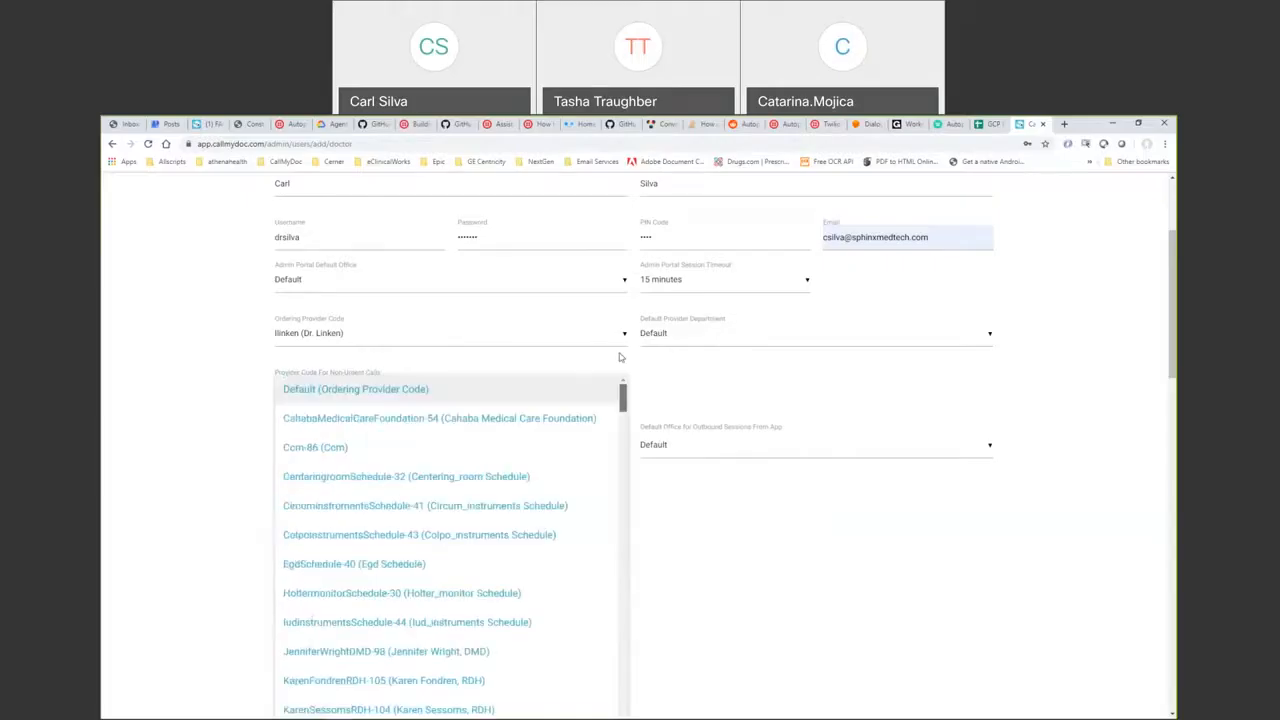
{"action": "left_click", "coordinate": [434, 394]}
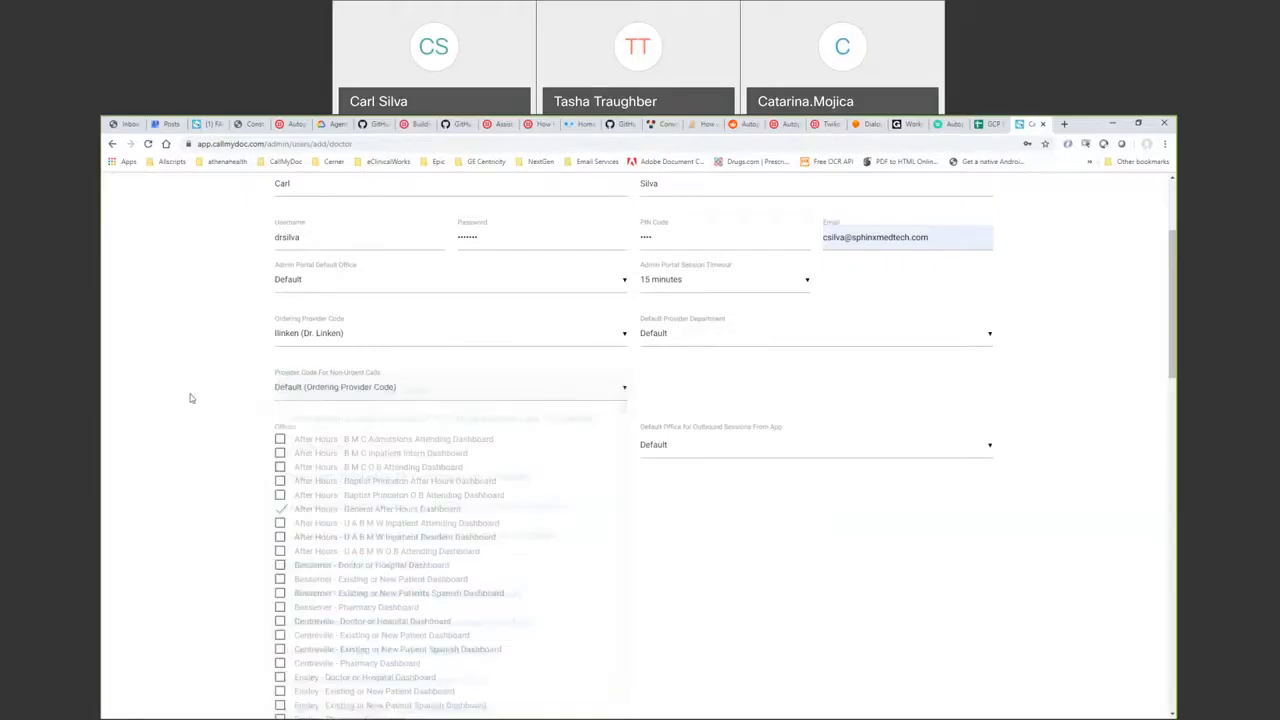
{"action": "left_click", "coordinate": [351, 400]}
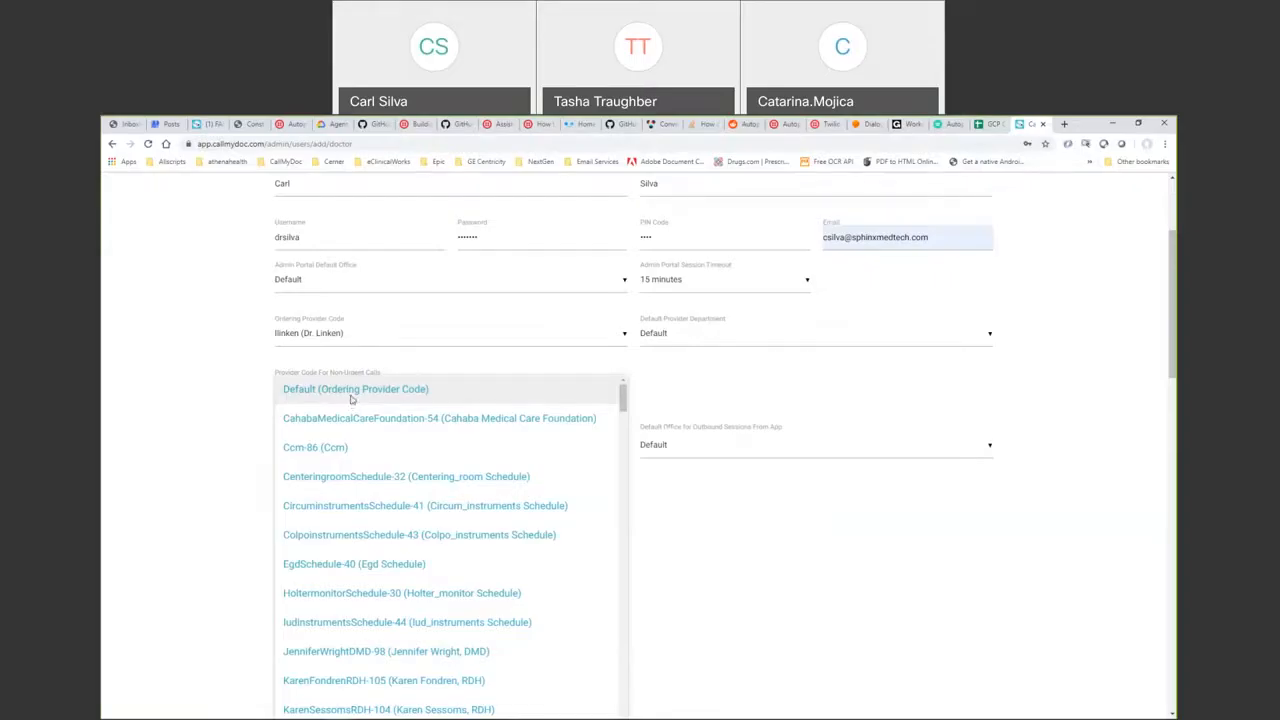
{"action": "right_click", "coordinate": [357, 397]}
{"action": "right_click", "coordinate": [670, 534]}
{"action": "left_click", "coordinate": [951, 503]}
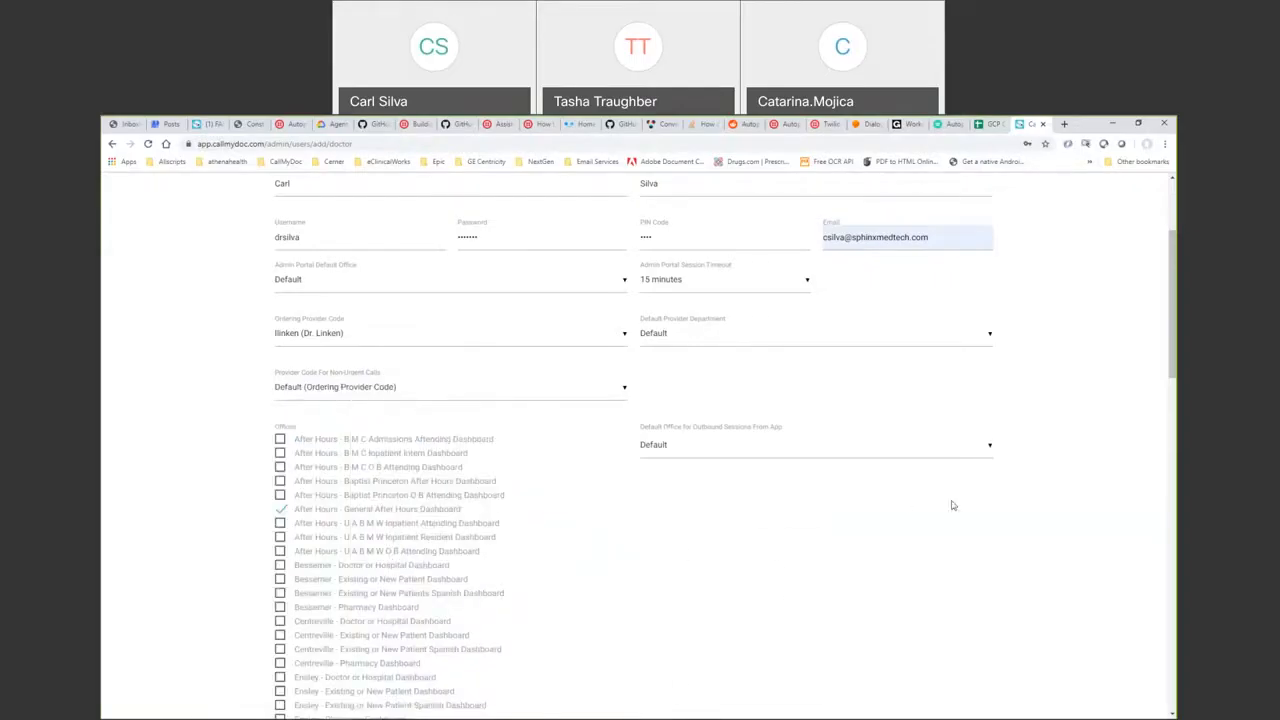
- Fill the license number from a past entry and enter the doctor's DEA and NPI numbers
{"action": "scroll", "coordinate": [1156, 390], "scroll_direction": "down", "scroll_amount": 1}
{"action": "scroll", "coordinate": [640, 450], "scroll_direction": "down", "scroll_amount": 6}
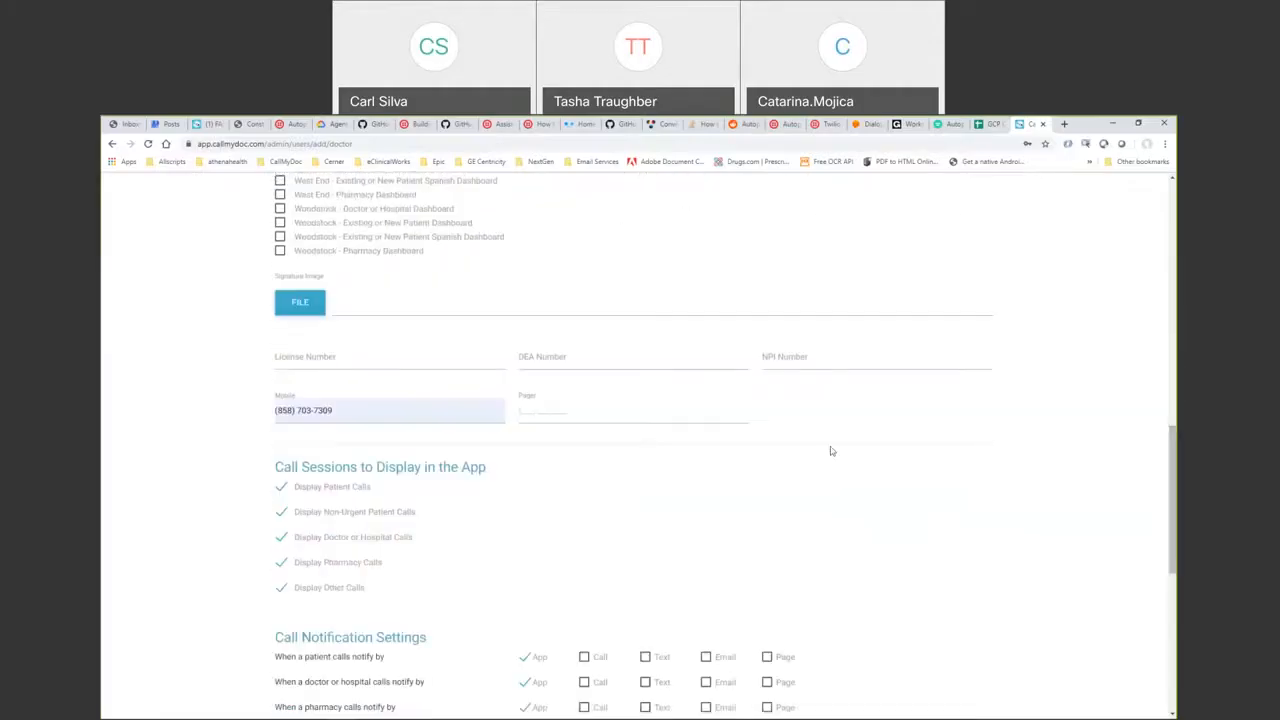
{"action": "left_click", "coordinate": [383, 361]}
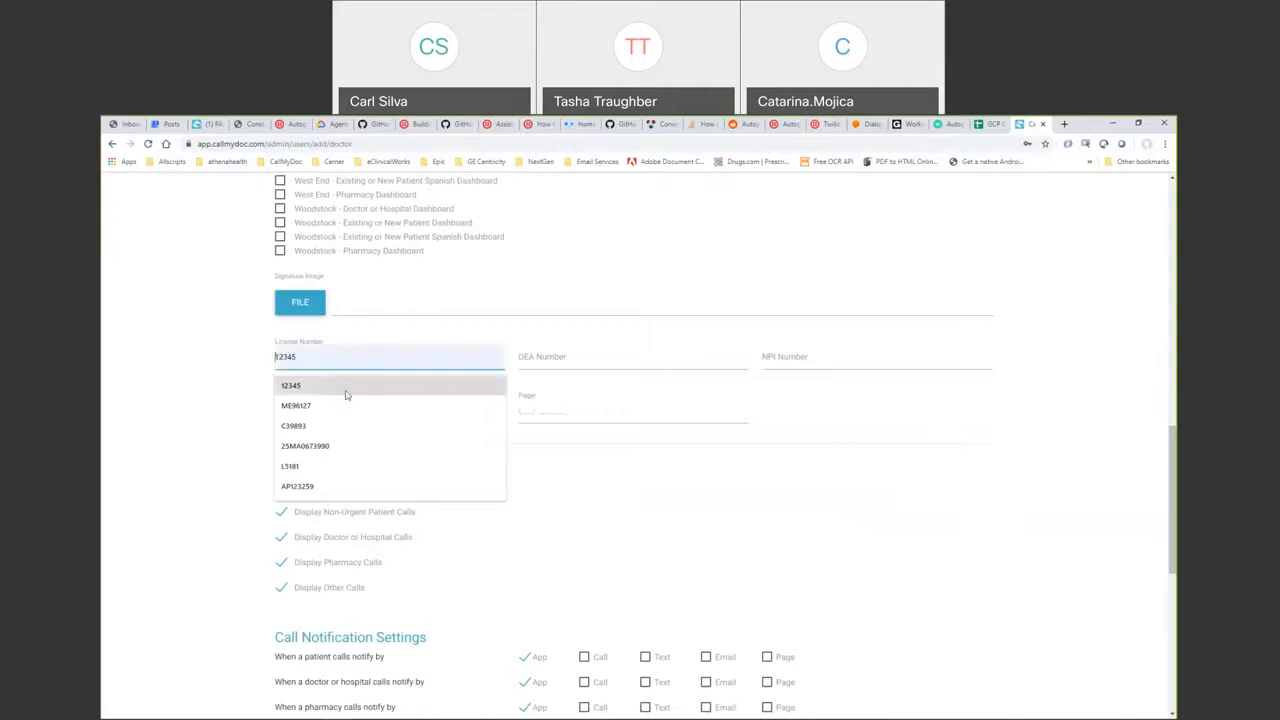
{"action": "left_click", "coordinate": [346, 387]}
{"action": "left_click", "coordinate": [545, 359]}
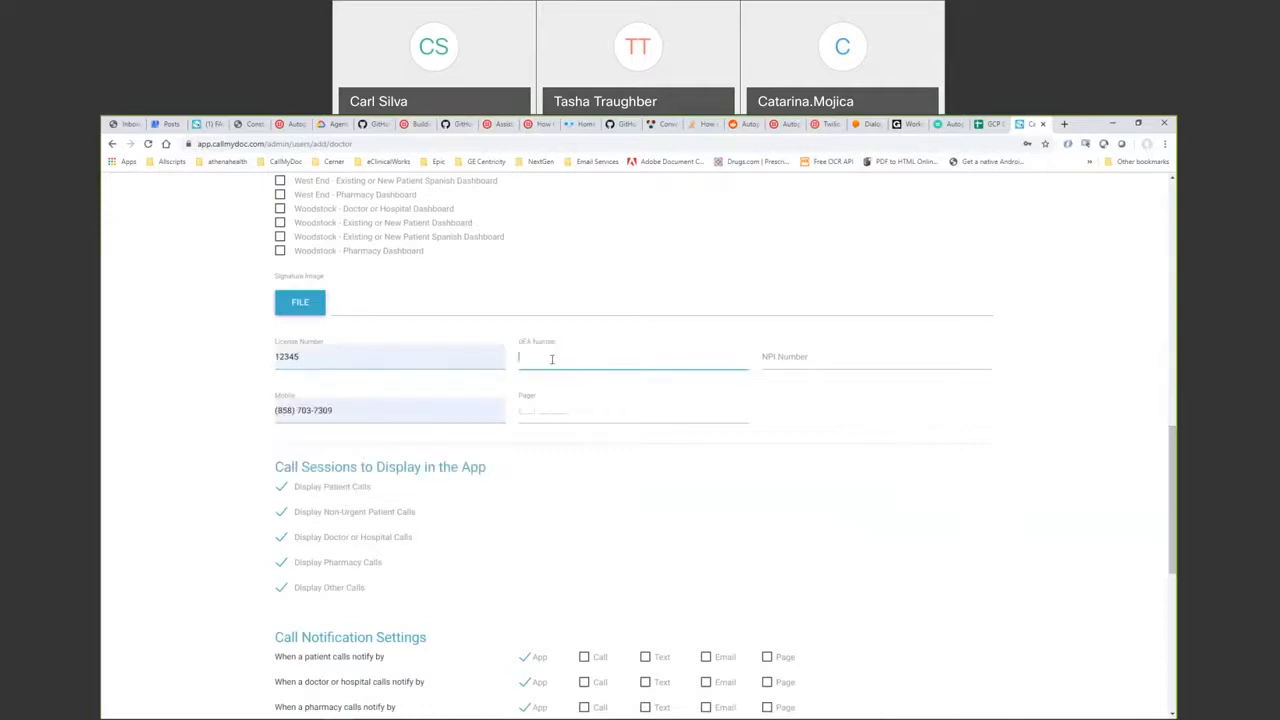
{"action": "type", "text": "12343455676"}
{"action": "left_click", "coordinate": [850, 355]}
{"action": "type", "text": "11133345454"}
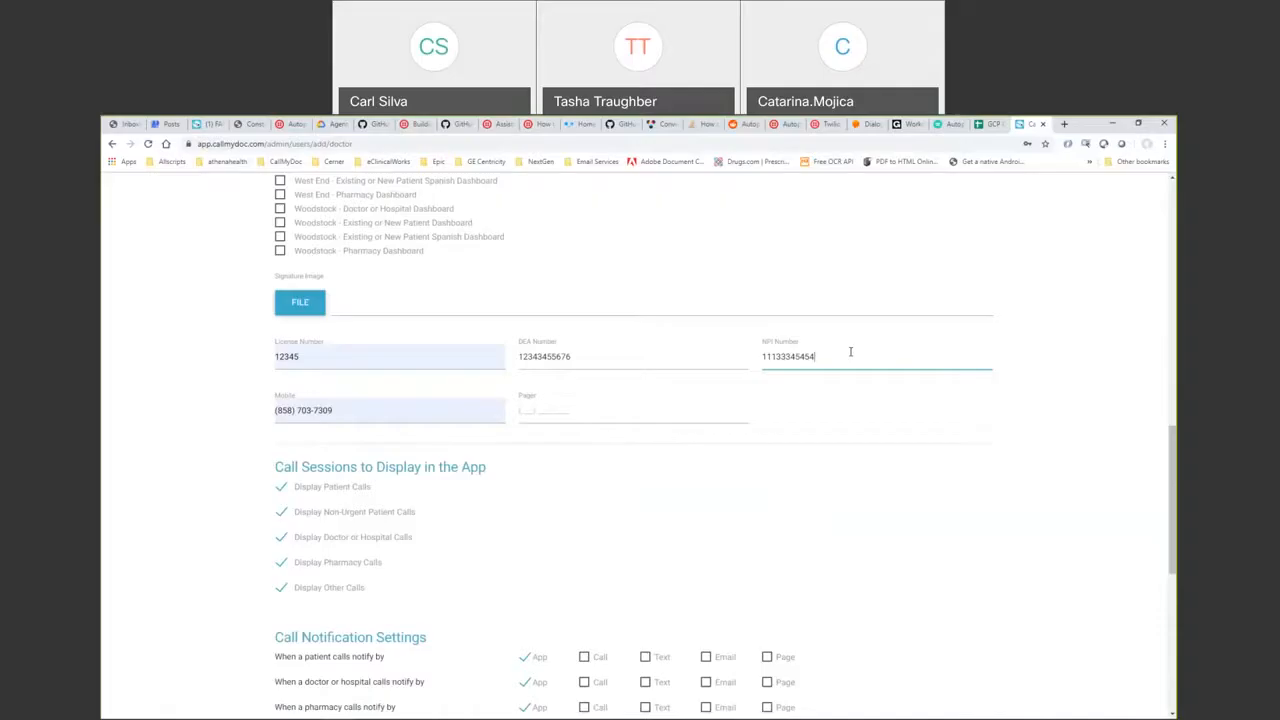
{"action": "left_click", "coordinate": [297, 303]}
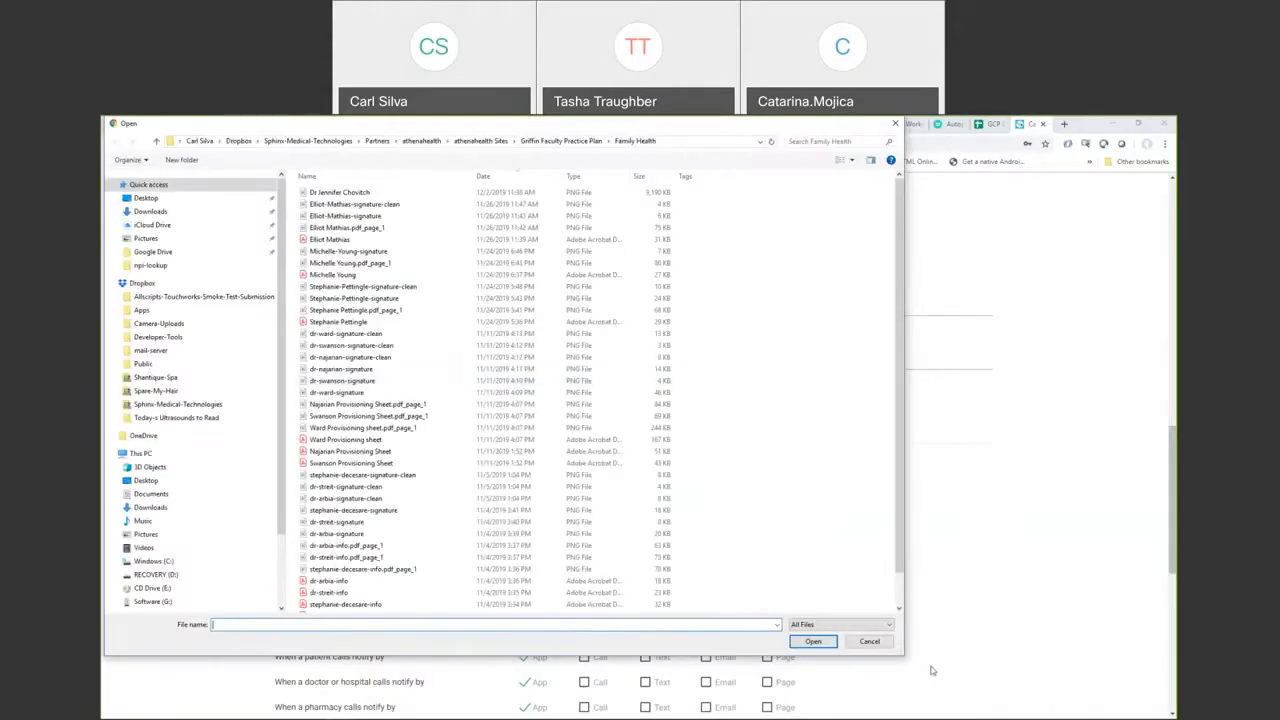
- Cancel the signature file picker without choosing a file and minimize the browser
{"action": "left_click", "coordinate": [873, 643]}
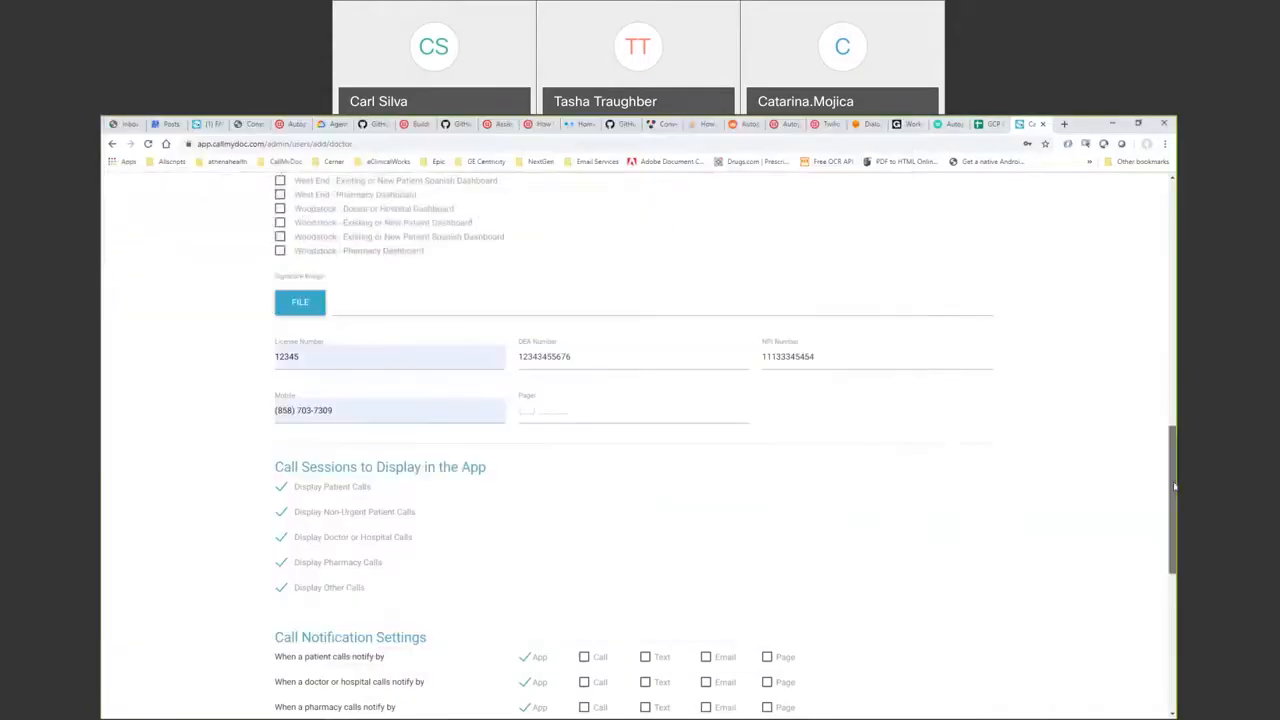
{"action": "scroll", "coordinate": [1175, 464], "scroll_direction": "up", "scroll_amount": 1}
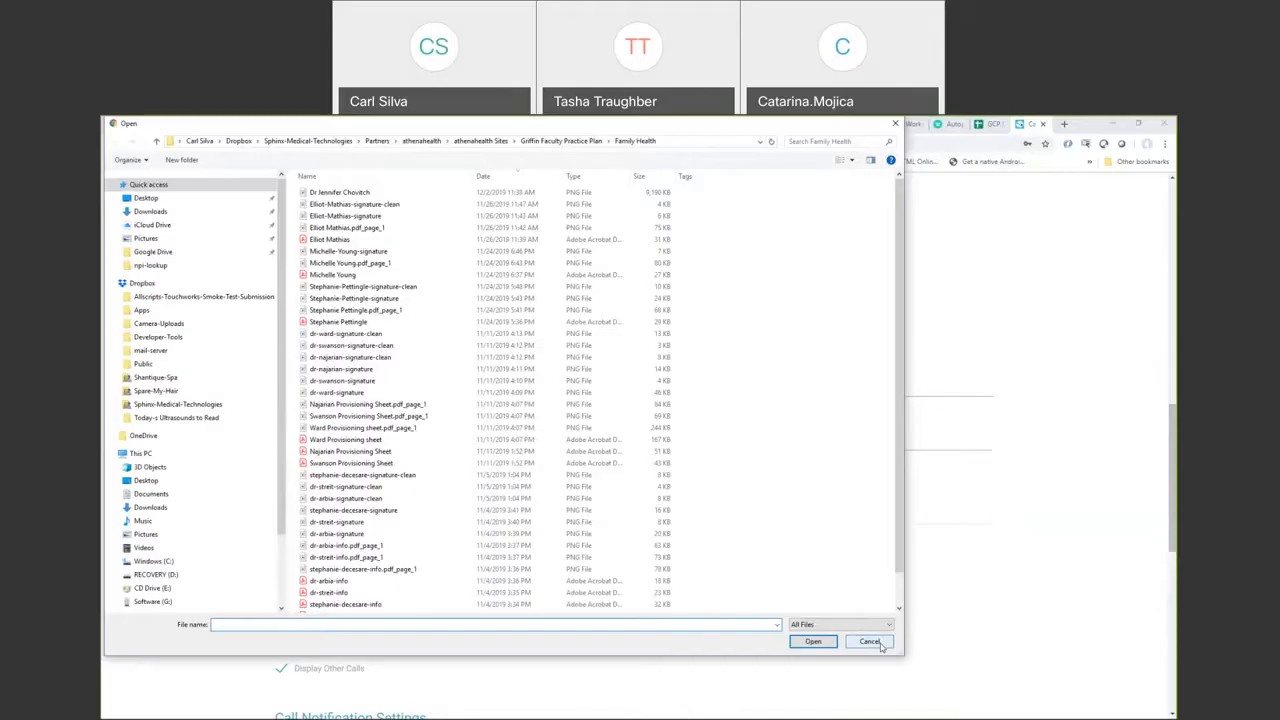
{"action": "left_click", "coordinate": [869, 642]}
{"action": "left_click", "coordinate": [1117, 125]}
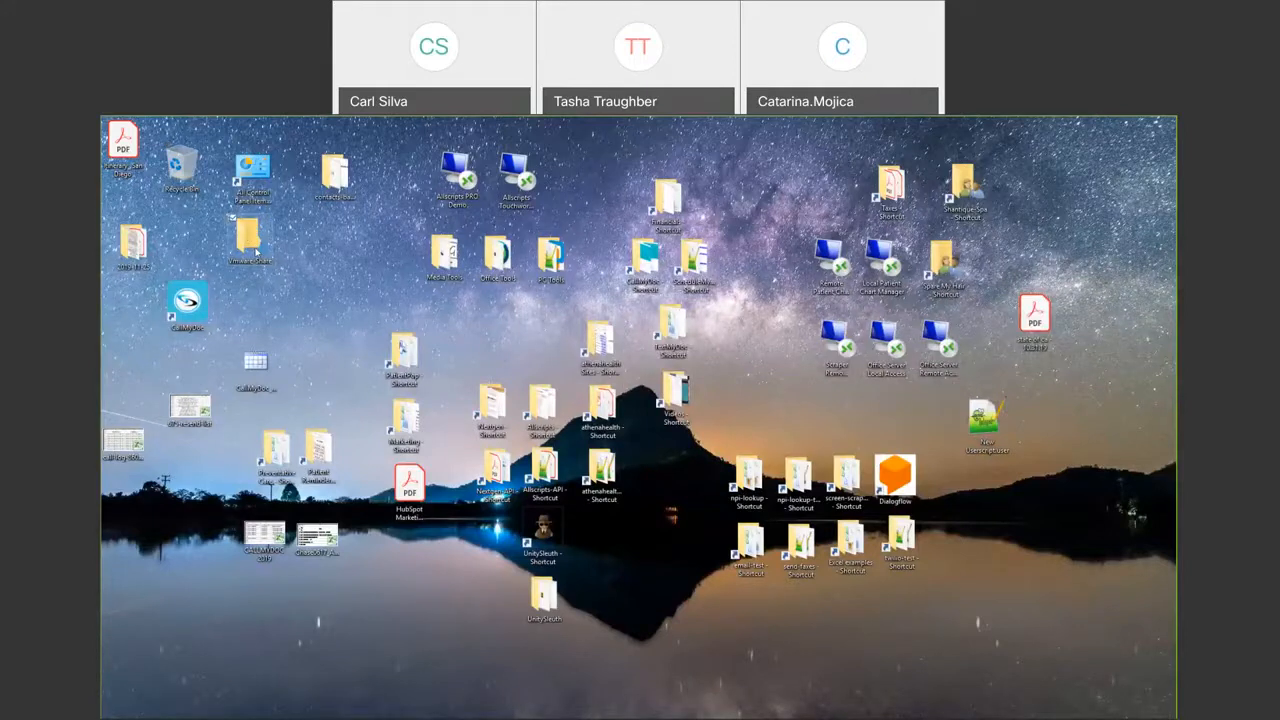
- Open the iCloud Drive folder and select the signature PNG file
{"action": "double_click", "coordinate": [250, 240]}
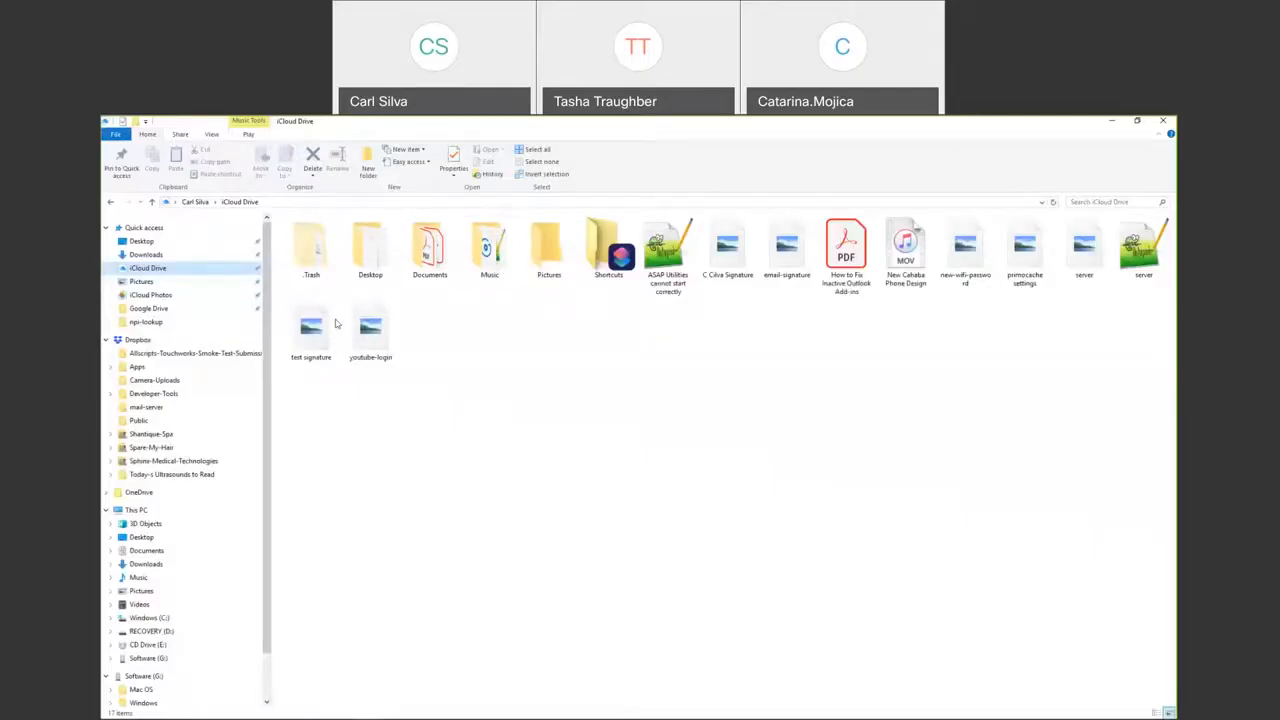
{"action": "left_click", "coordinate": [733, 253]}
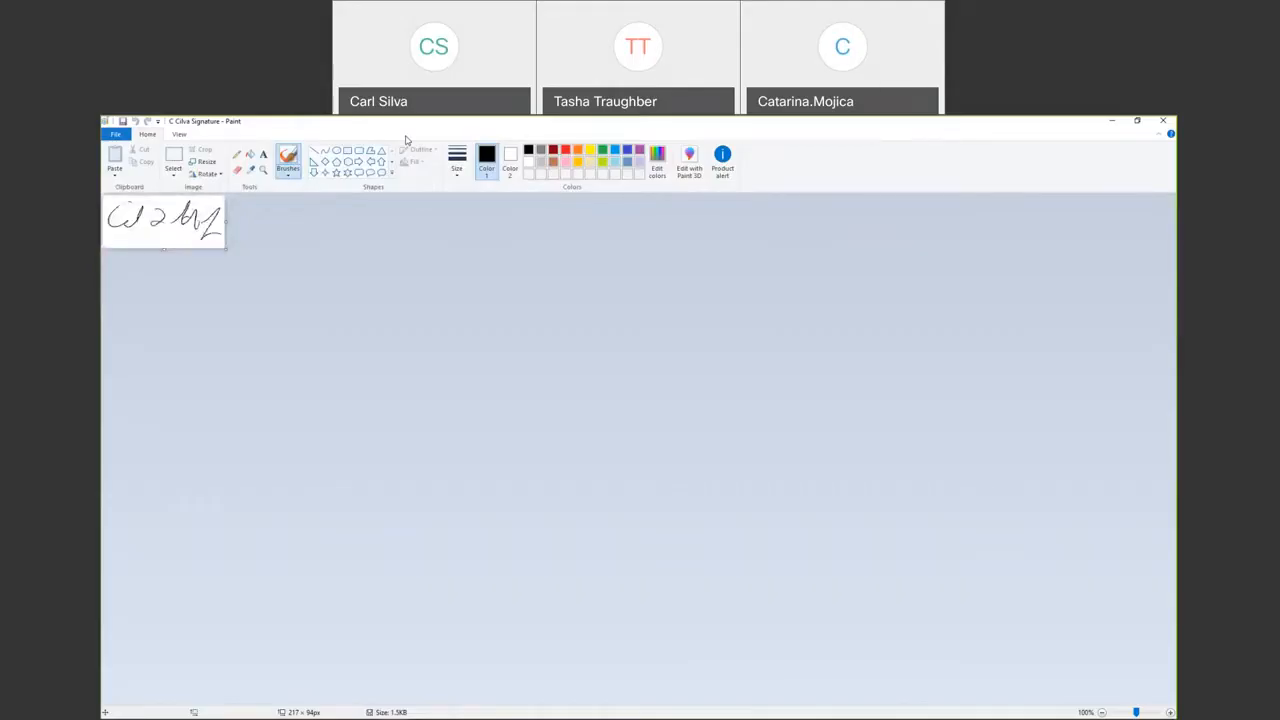
- Enlarge the signature image in Paint by 120% twice
{"action": "left_click", "coordinate": [204, 161]}
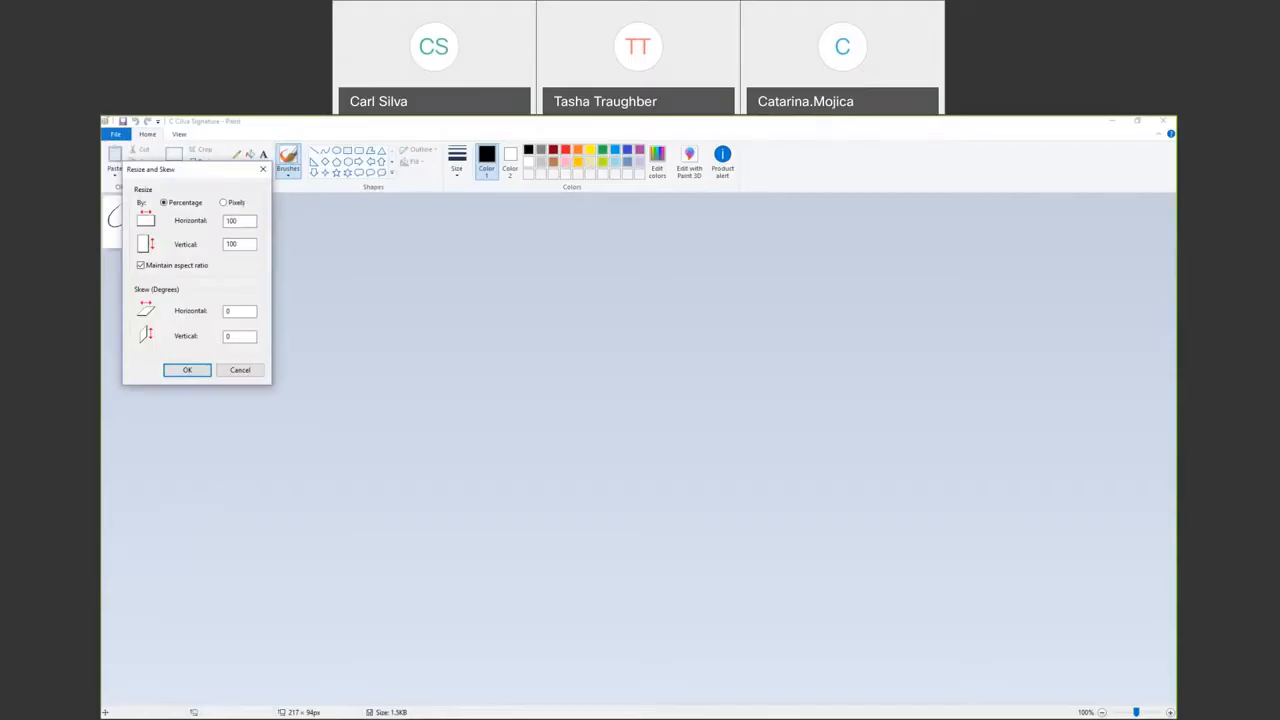
{"action": "type", "text": "120"}
{"action": "left_click", "coordinate": [187, 370]}
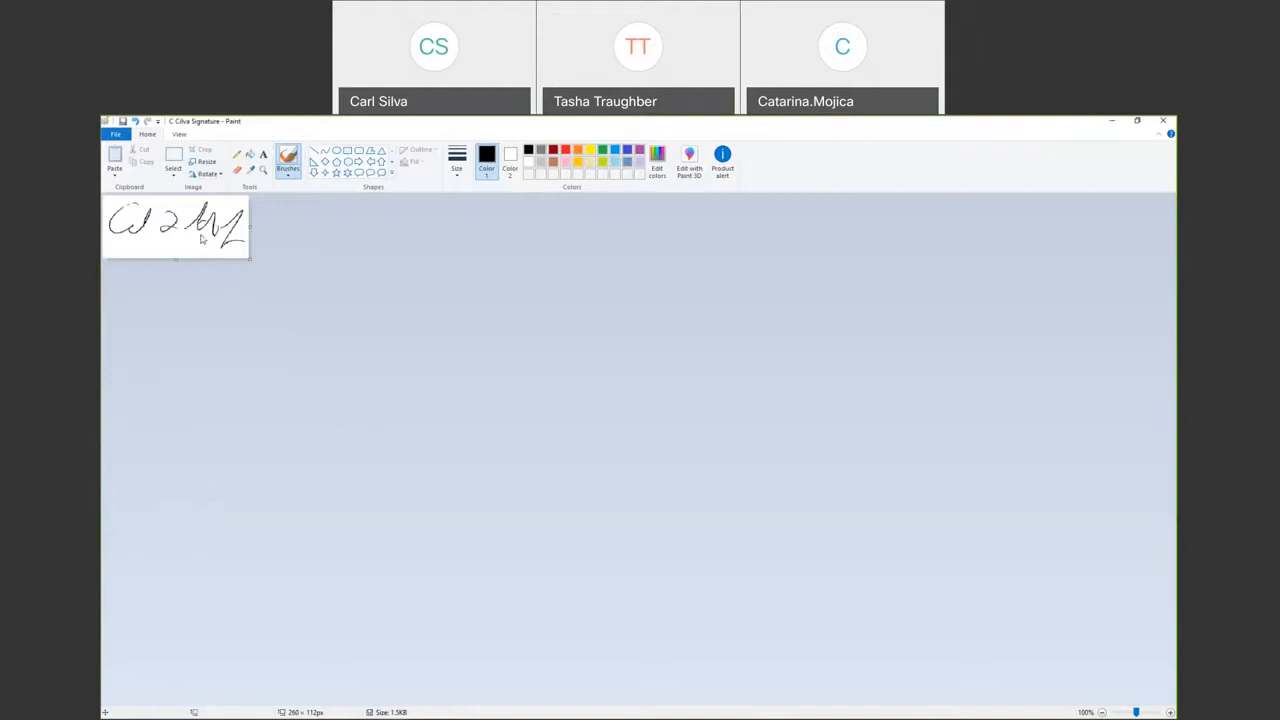
{"action": "left_click", "coordinate": [206, 162]}
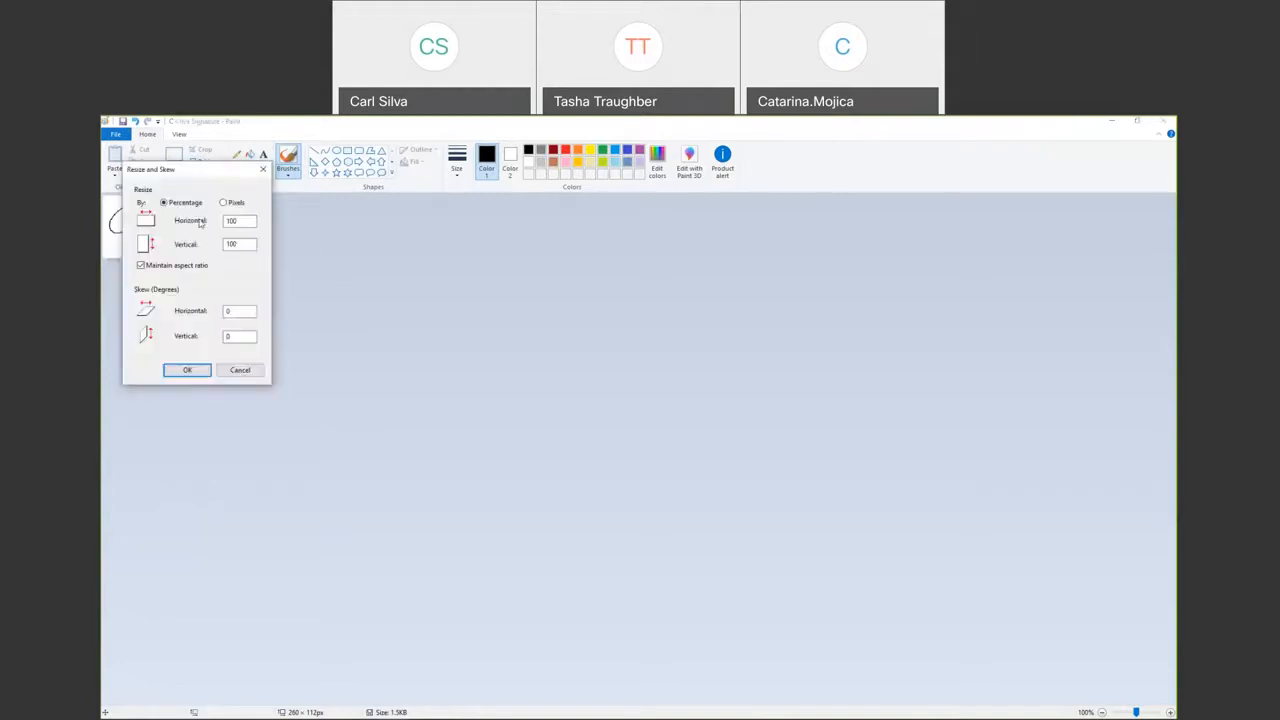
{"action": "left_click", "coordinate": [185, 370]}
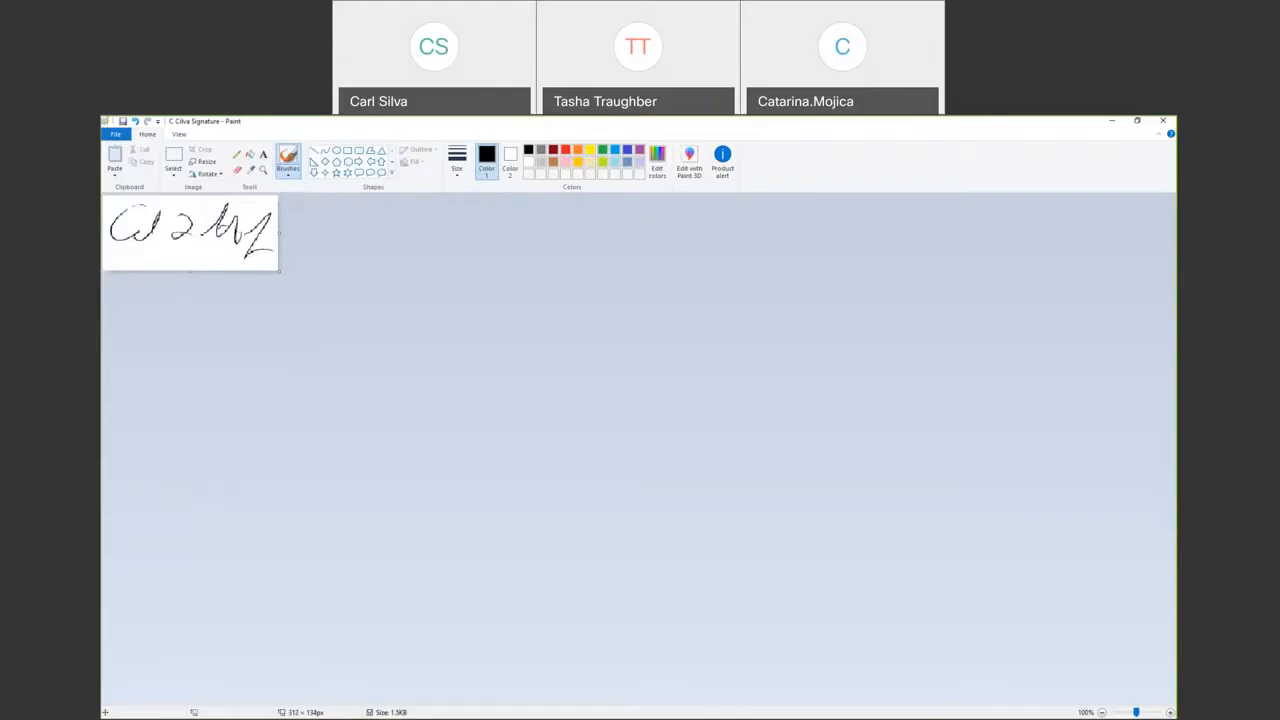
- Return from Paint to the doctor form in the browser with Alt+Tab
{"action": "key", "text": "alt+Tab"}
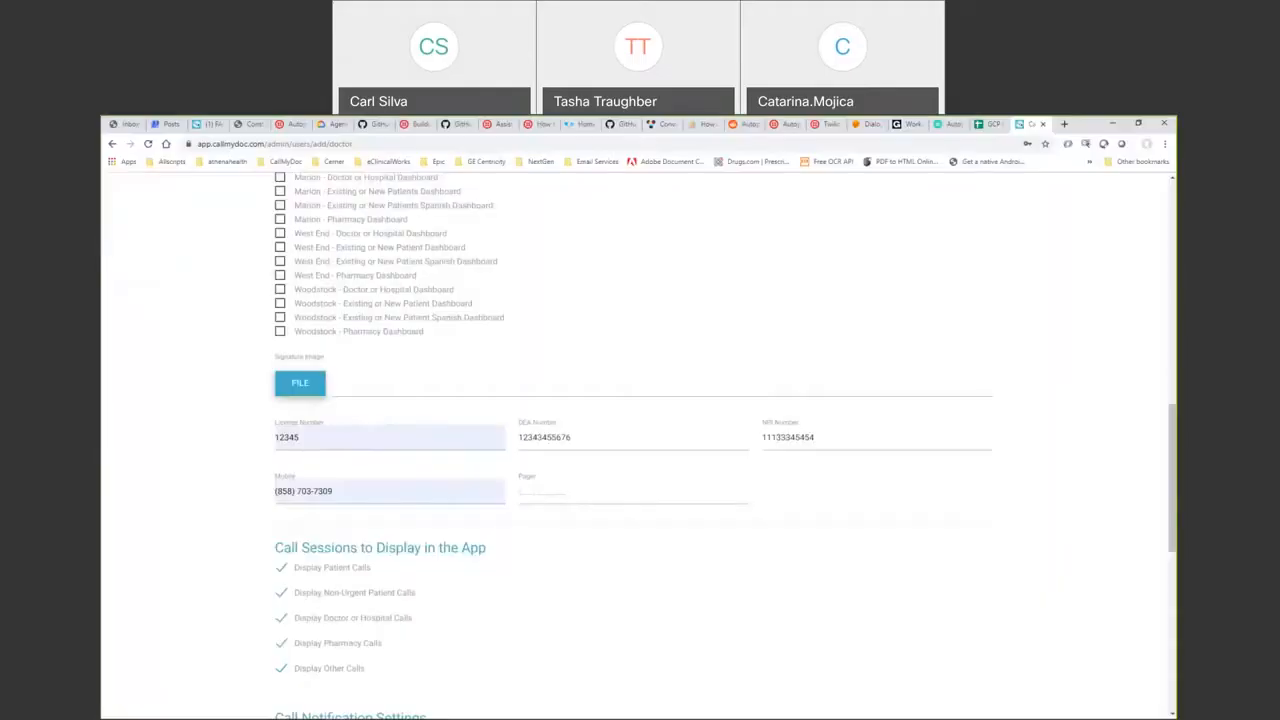
{"action": "left_click", "coordinate": [391, 708]}
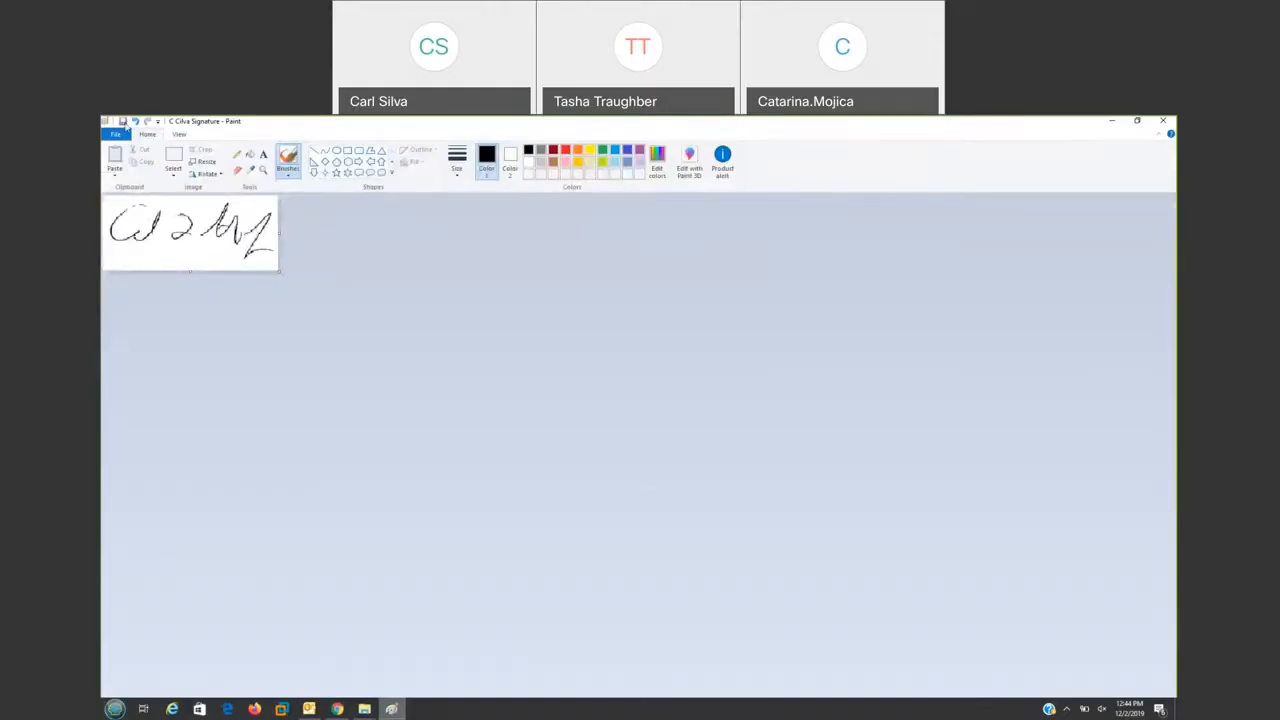
{"action": "key", "text": "alt+Tab"}
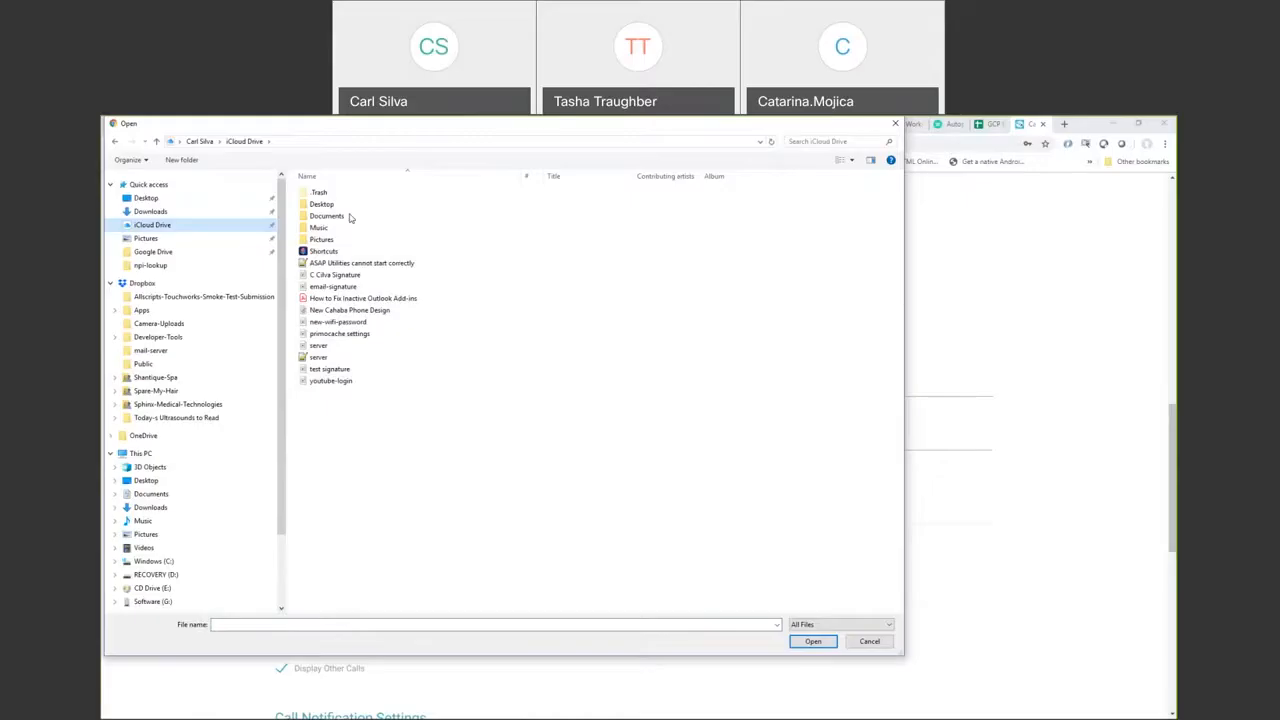
- In the iCloud Drive folder, pick the signature PNG and attach it to the doctor form
{"action": "left_click", "coordinate": [350, 217]}
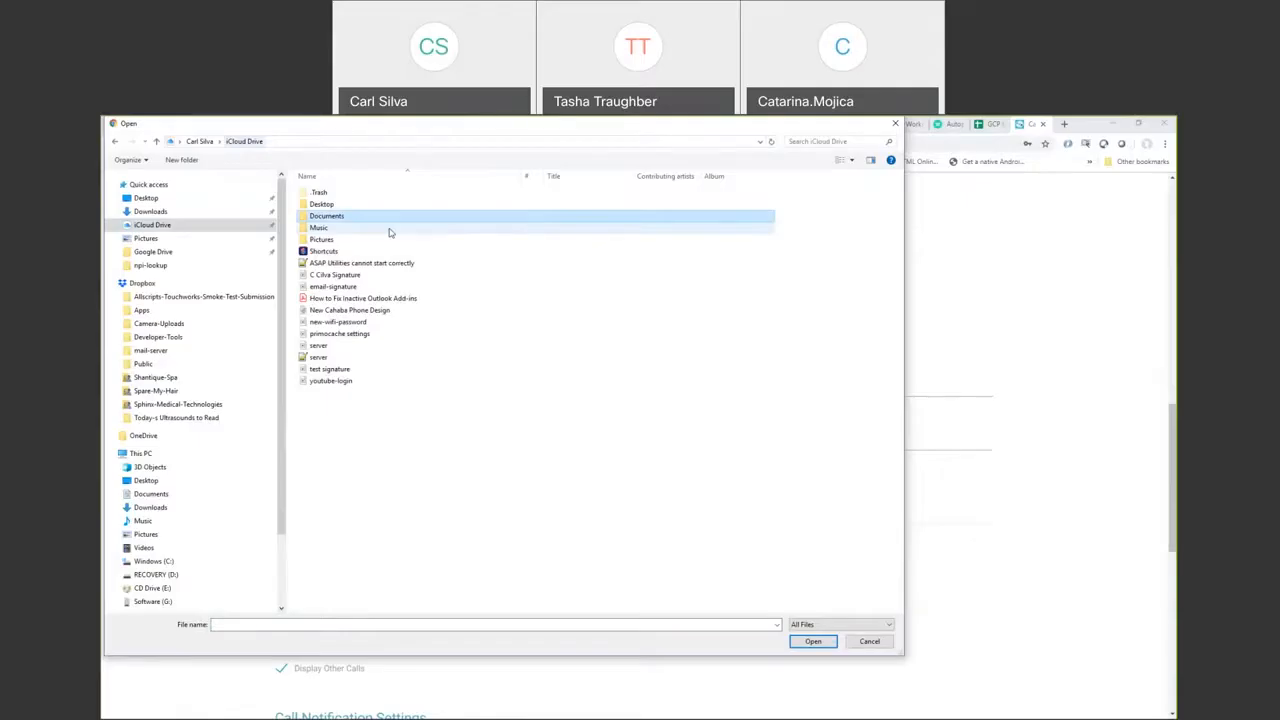
{"action": "double_click", "coordinate": [345, 275]}
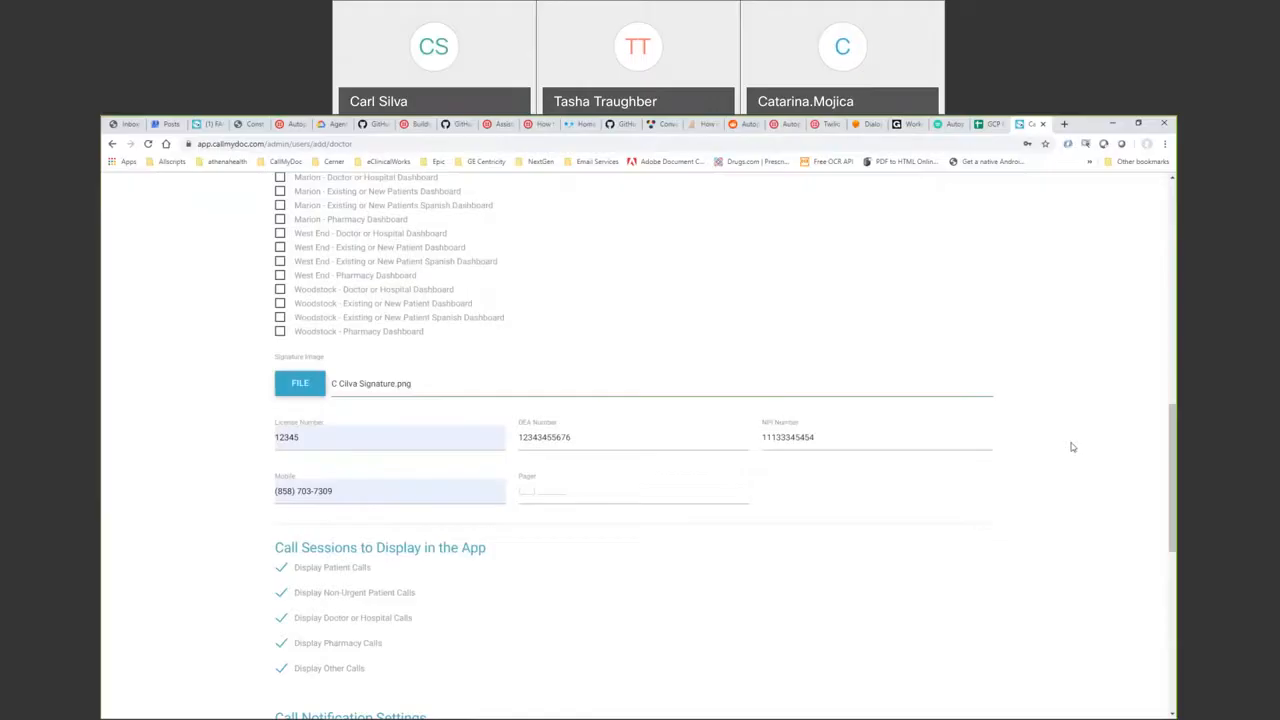
{"action": "scroll", "coordinate": [1072, 447], "scroll_direction": "down", "scroll_amount": 2}
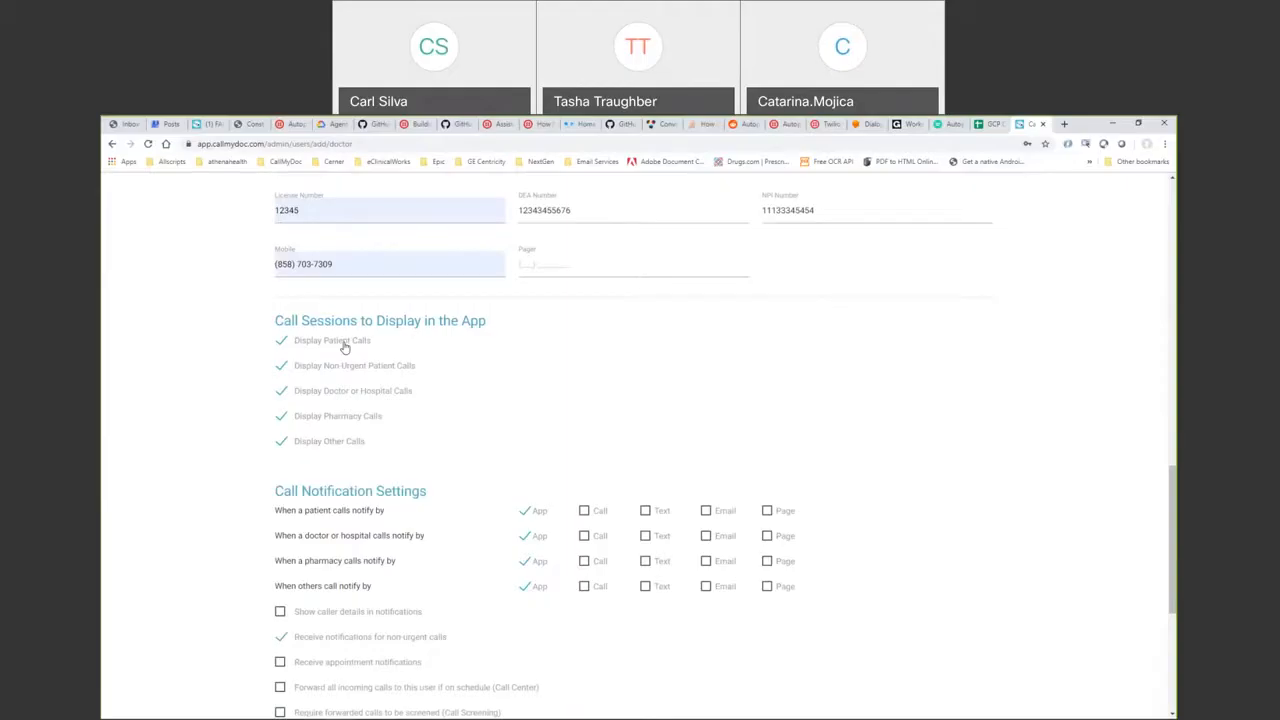
- Hide non-urgent and other calls, disable non-urgent call notifications, and enable caller details in notifications
{"action": "left_click", "coordinate": [281, 367]}
{"action": "left_click", "coordinate": [281, 441]}
{"action": "left_click_drag", "start_coordinate": [1174, 493], "coordinate": [1176, 553]}
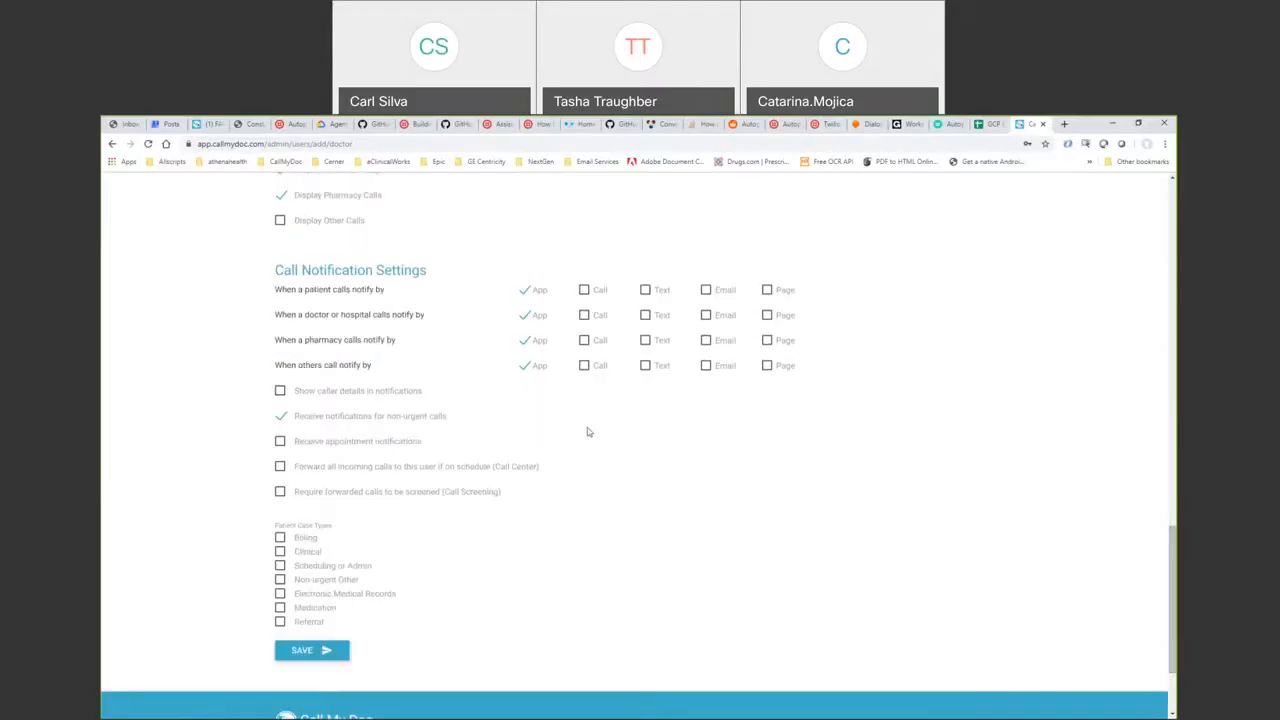
{"action": "left_click", "coordinate": [281, 416]}
{"action": "left_click", "coordinate": [281, 391]}
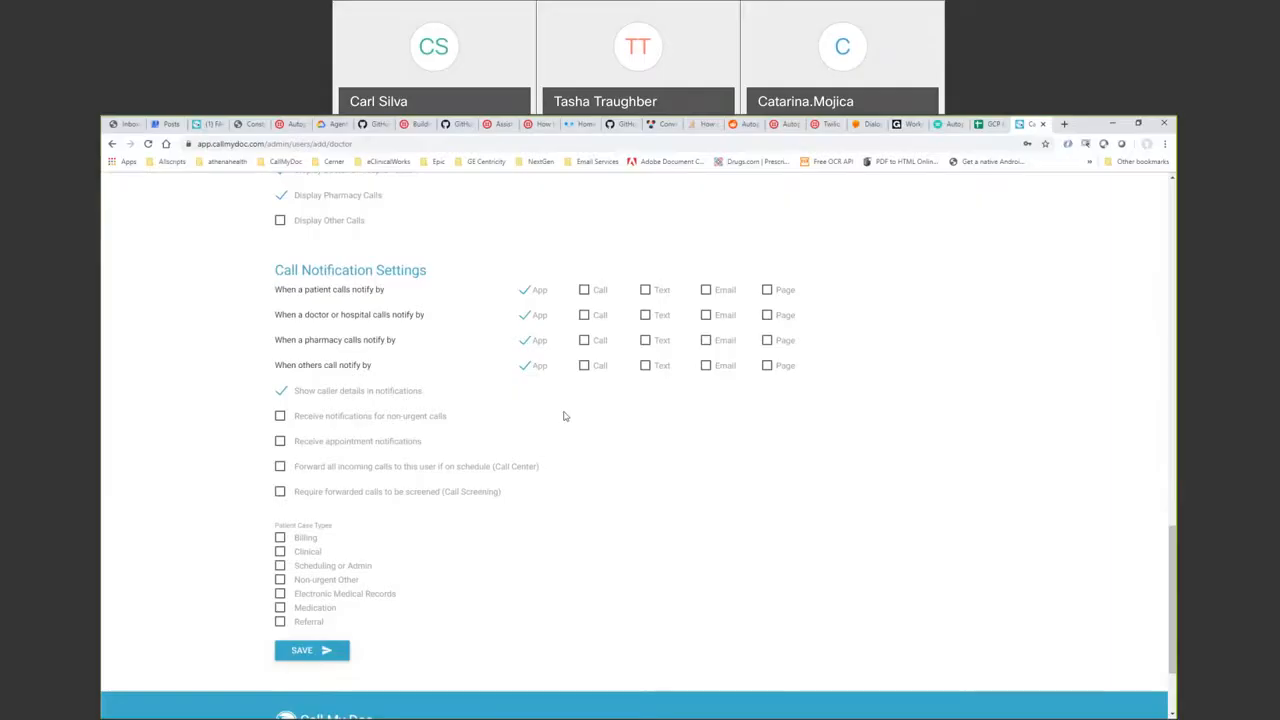
- Turn off App alerts for others; enable Text and Call alerts for patient, doctor/hospital and pharmacy calls
{"action": "left_click", "coordinate": [524, 365]}
{"action": "left_click", "coordinate": [645, 340]}
{"action": "left_click", "coordinate": [645, 315]}
{"action": "left_click", "coordinate": [645, 290]}
{"action": "left_click", "coordinate": [646, 290]}
{"action": "left_click", "coordinate": [646, 290]}
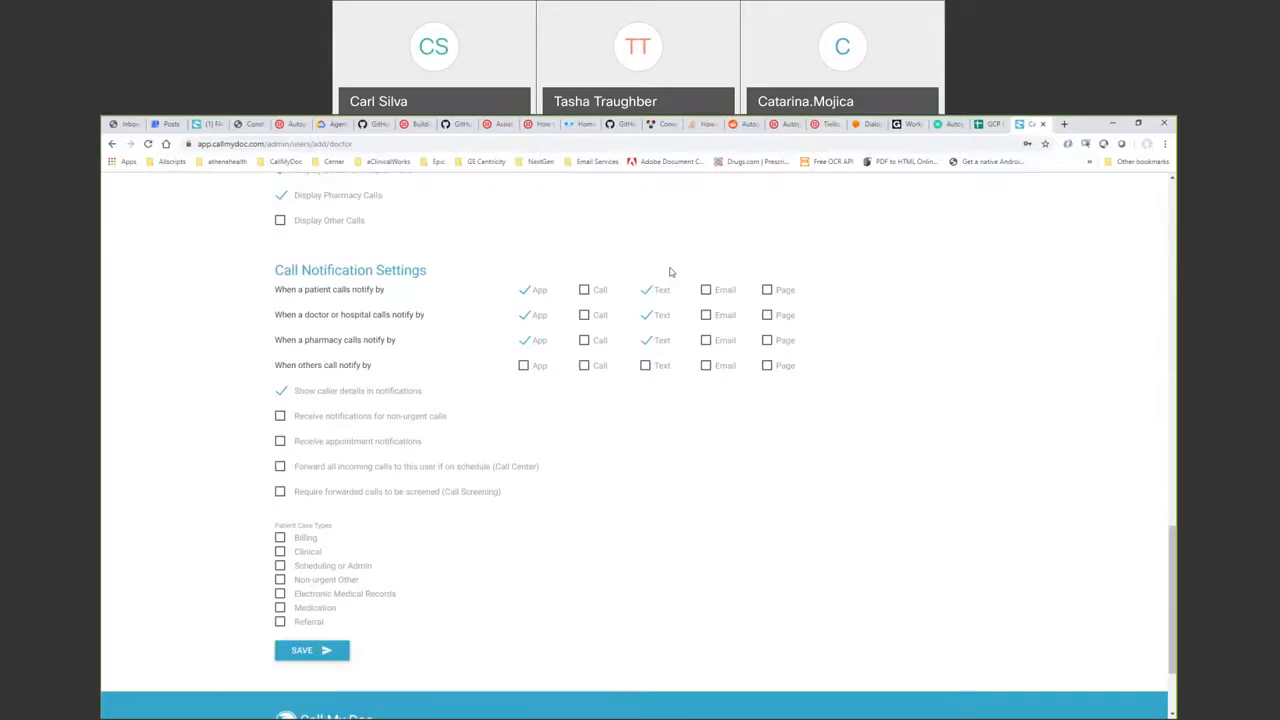
{"action": "left_click", "coordinate": [585, 290]}
{"action": "left_click", "coordinate": [585, 315]}
{"action": "left_click", "coordinate": [585, 340]}
{"action": "mouse_move", "coordinate": [228, 662]}
{"action": "left_mouse_down"}
{"action": "mouse_move", "coordinate": [255, 652]}
{"action": "mouse_move", "coordinate": [288, 480]}
{"action": "mouse_move", "coordinate": [276, 395]}
{"action": "mouse_move", "coordinate": [358, 410]}
{"action": "mouse_move", "coordinate": [462, 553]}
{"action": "mouse_move", "coordinate": [308, 670]}
{"action": "mouse_move", "coordinate": [212, 526]}
{"action": "left_mouse_up"}
{"action": "mouse_move", "coordinate": [213, 471]}
{"action": "left_mouse_down"}
{"action": "mouse_move", "coordinate": [476, 552]}
{"action": "mouse_move", "coordinate": [522, 602]}
{"action": "left_mouse_up"}
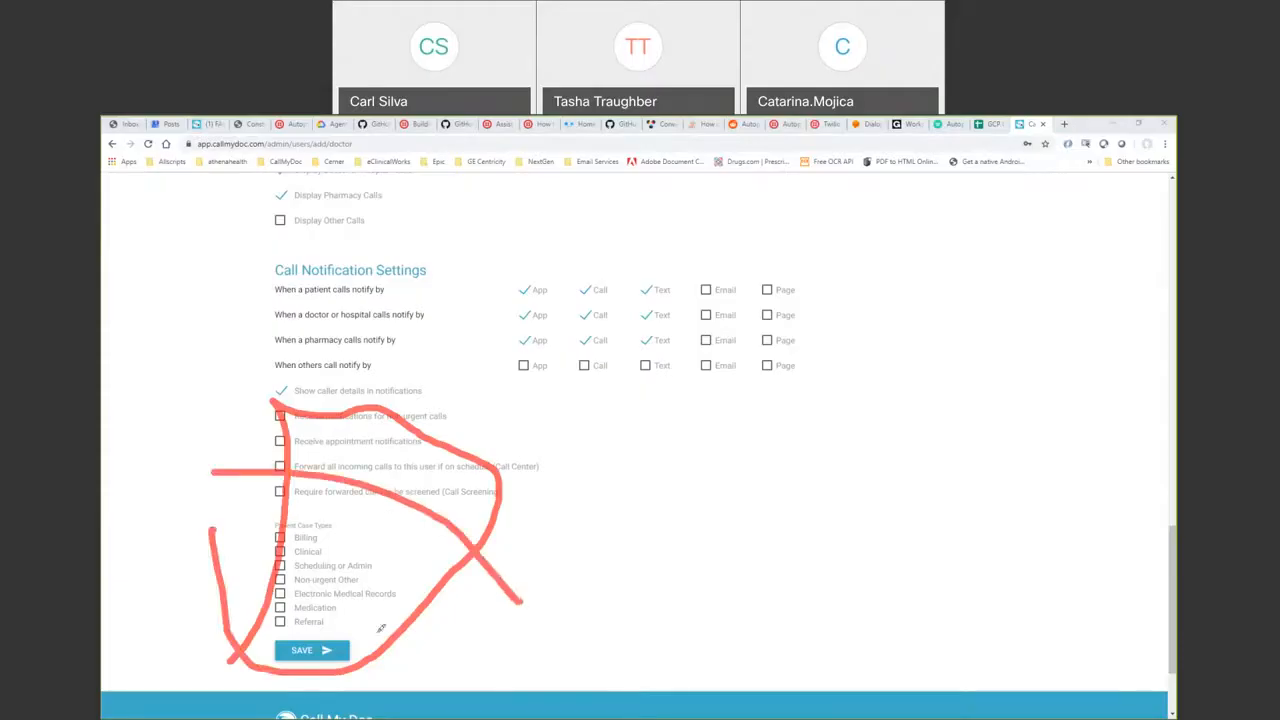
{"action": "left_click_drag", "start_coordinate": [206, 616], "coordinate": [542, 449]}
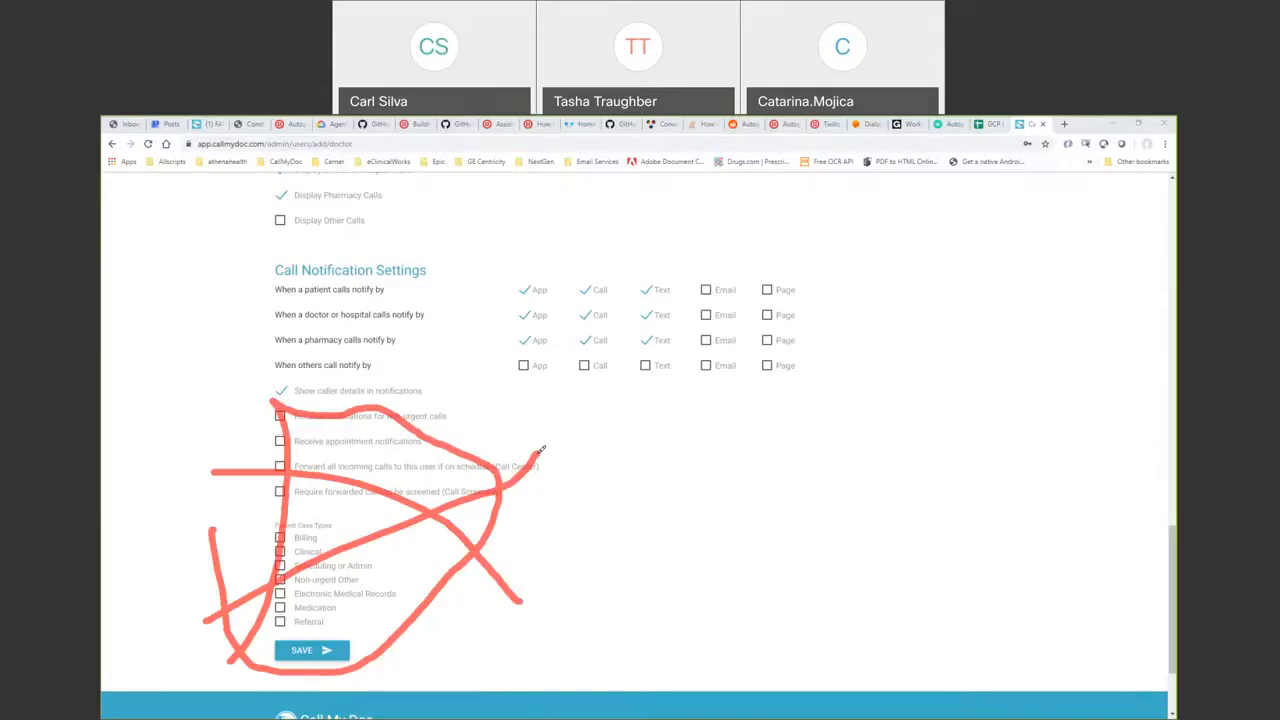
{"action": "left_click", "coordinate": [815, 131]}
{"action": "mouse_move", "coordinate": [1174, 560]}
{"action": "left_mouse_down"}
{"action": "mouse_move", "coordinate": [1175, 385]}
{"action": "mouse_move", "coordinate": [1175, 575]}
{"action": "left_mouse_up"}
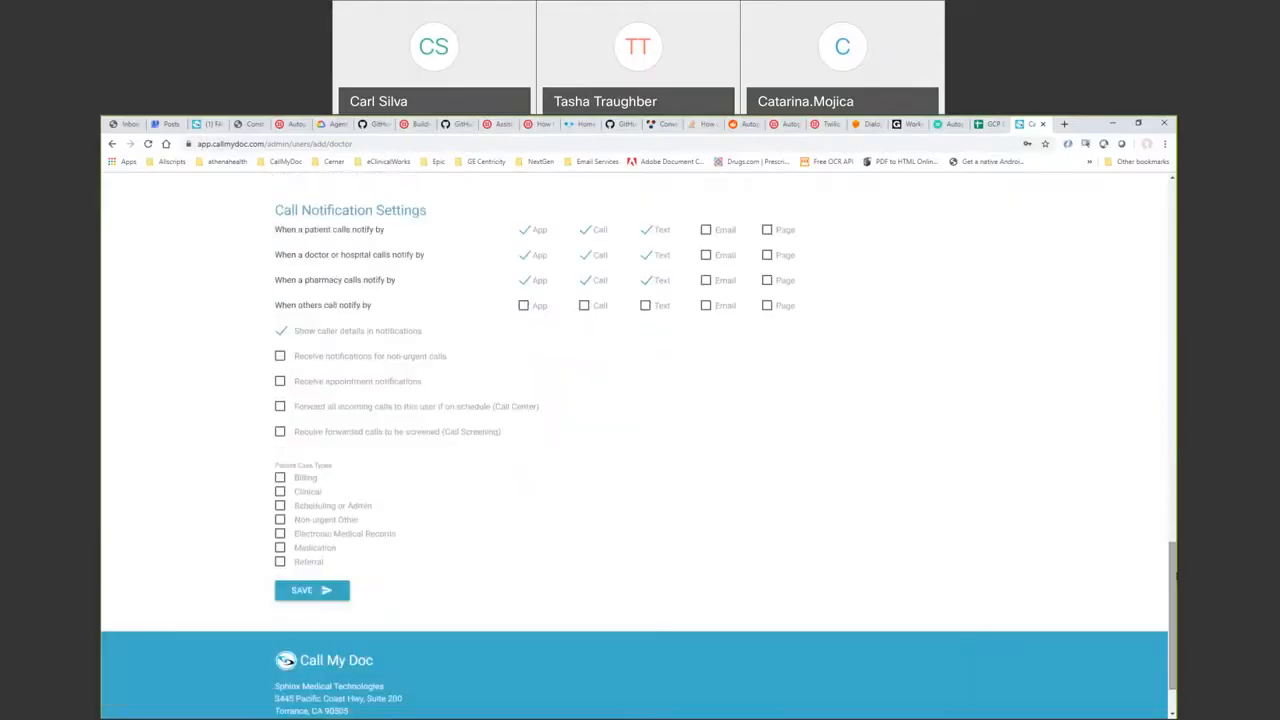
- Save the new doctor user, then switch to the After Hours - General After Hours Dashboard
{"action": "left_click", "coordinate": [312, 591]}
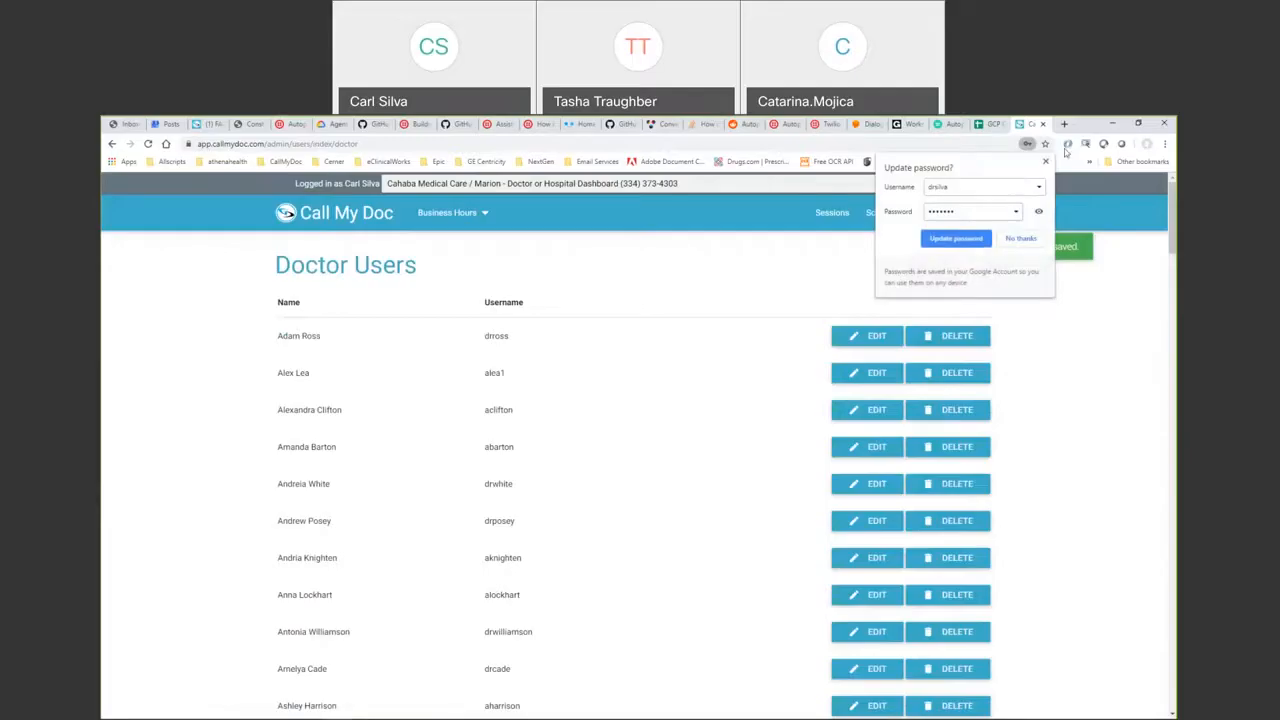
{"action": "left_click", "coordinate": [790, 402]}
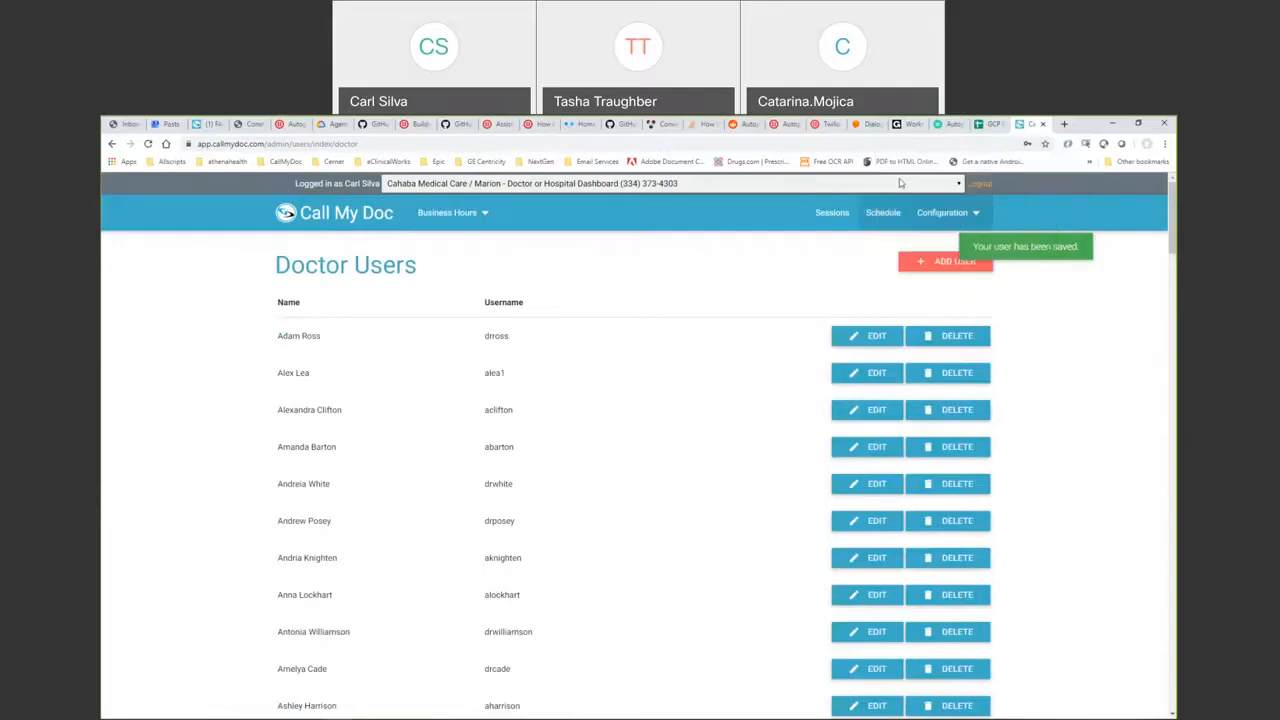
{"action": "left_click", "coordinate": [900, 183]}
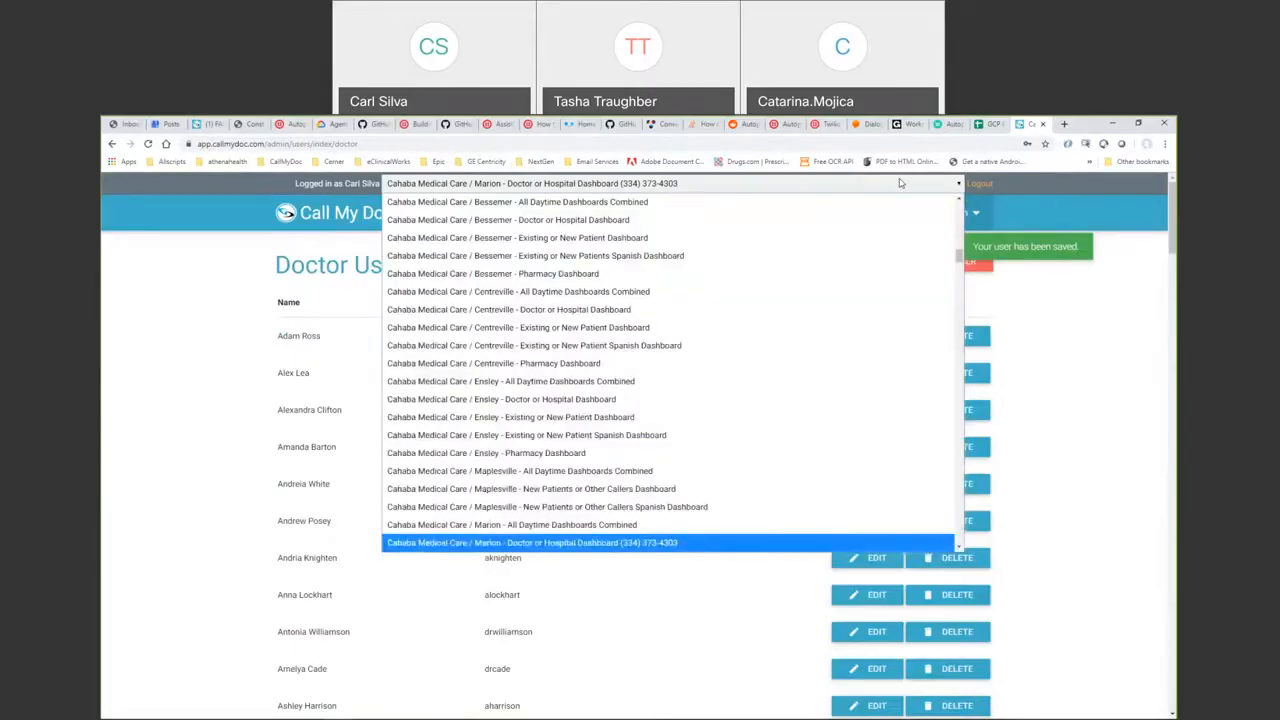
{"action": "left_click_drag", "start_coordinate": [959, 258], "coordinate": [960, 289]}
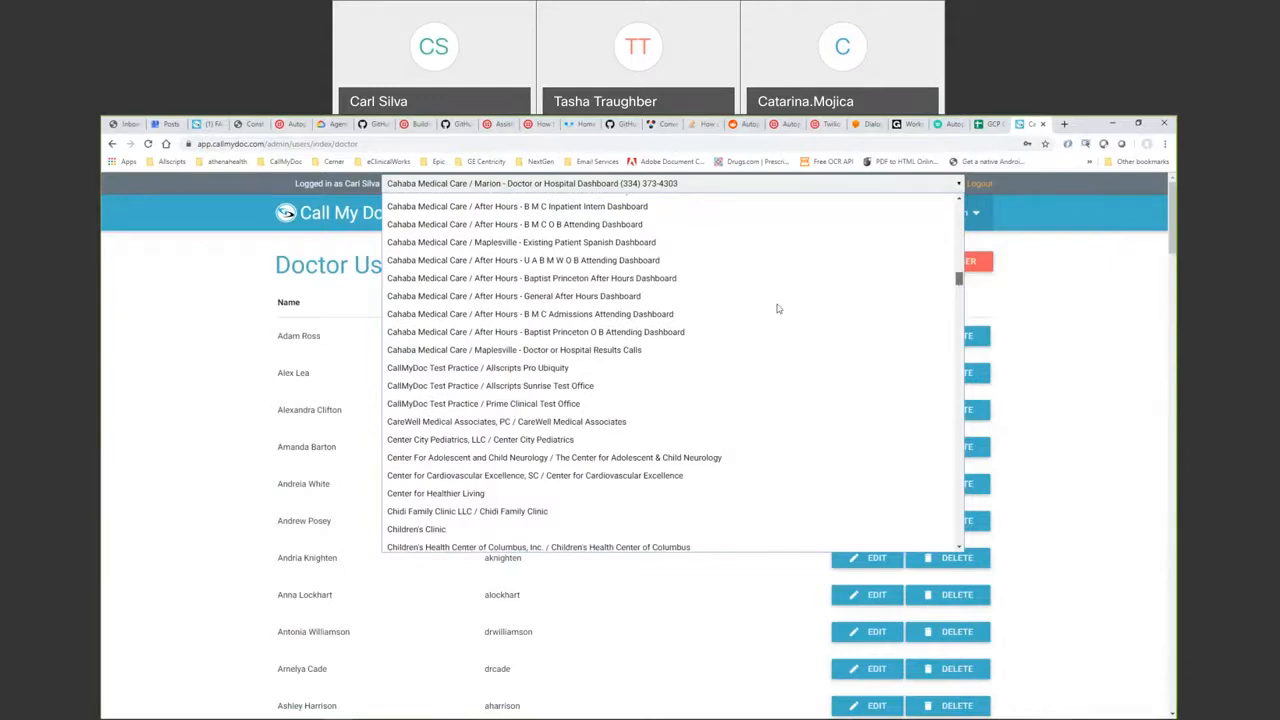
{"action": "scroll", "coordinate": [777, 309], "scroll_direction": "down", "scroll_amount": 1}
{"action": "left_click", "coordinate": [592, 252]}
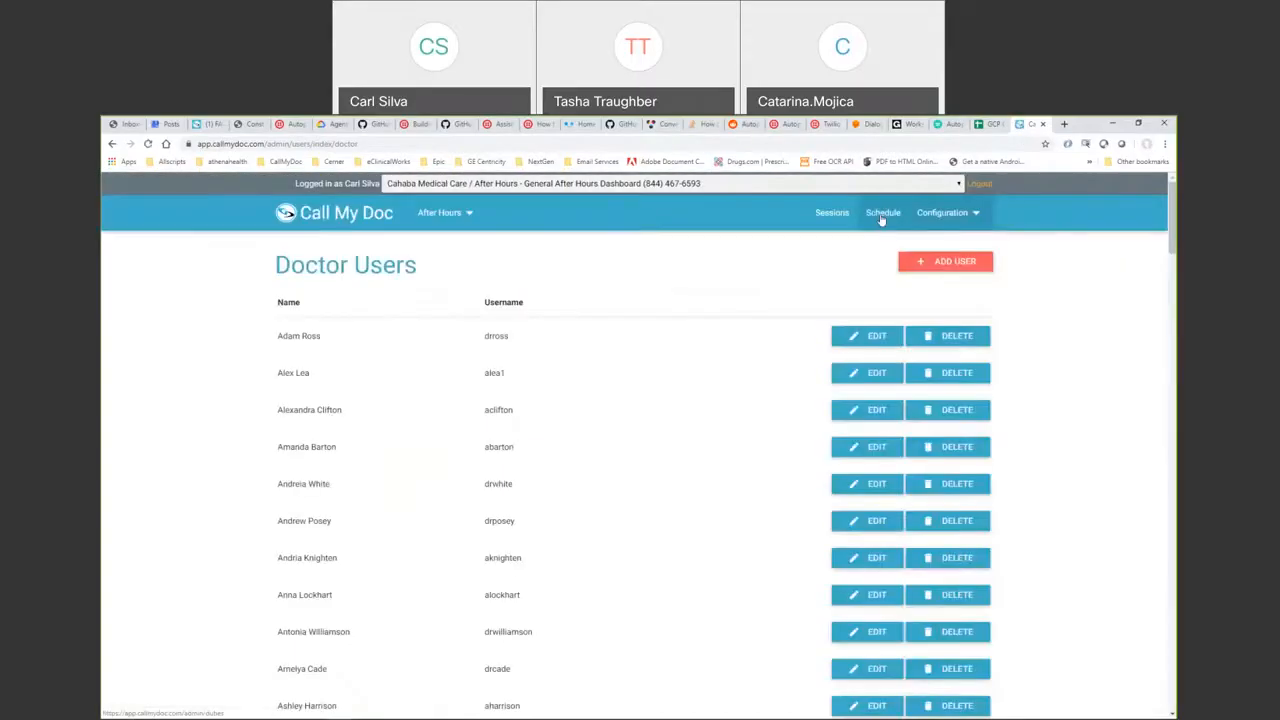
{"action": "left_click", "coordinate": [882, 215]}
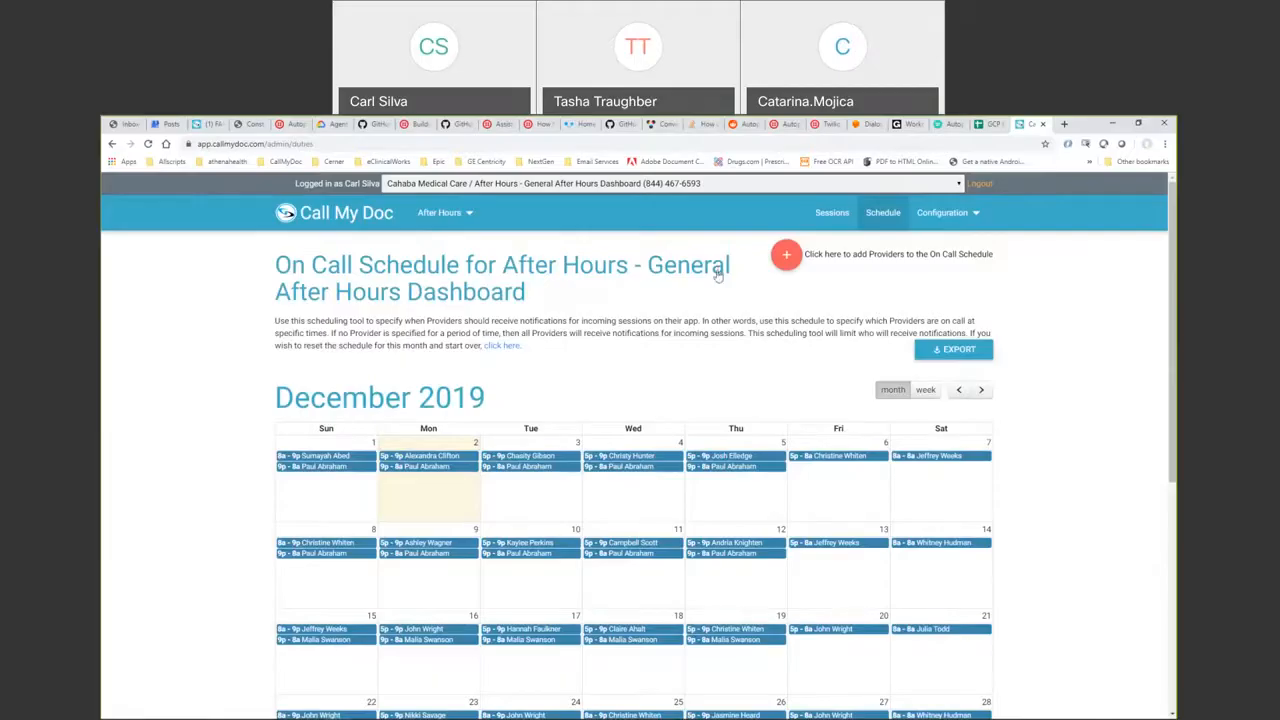
{"action": "left_click", "coordinate": [787, 256]}
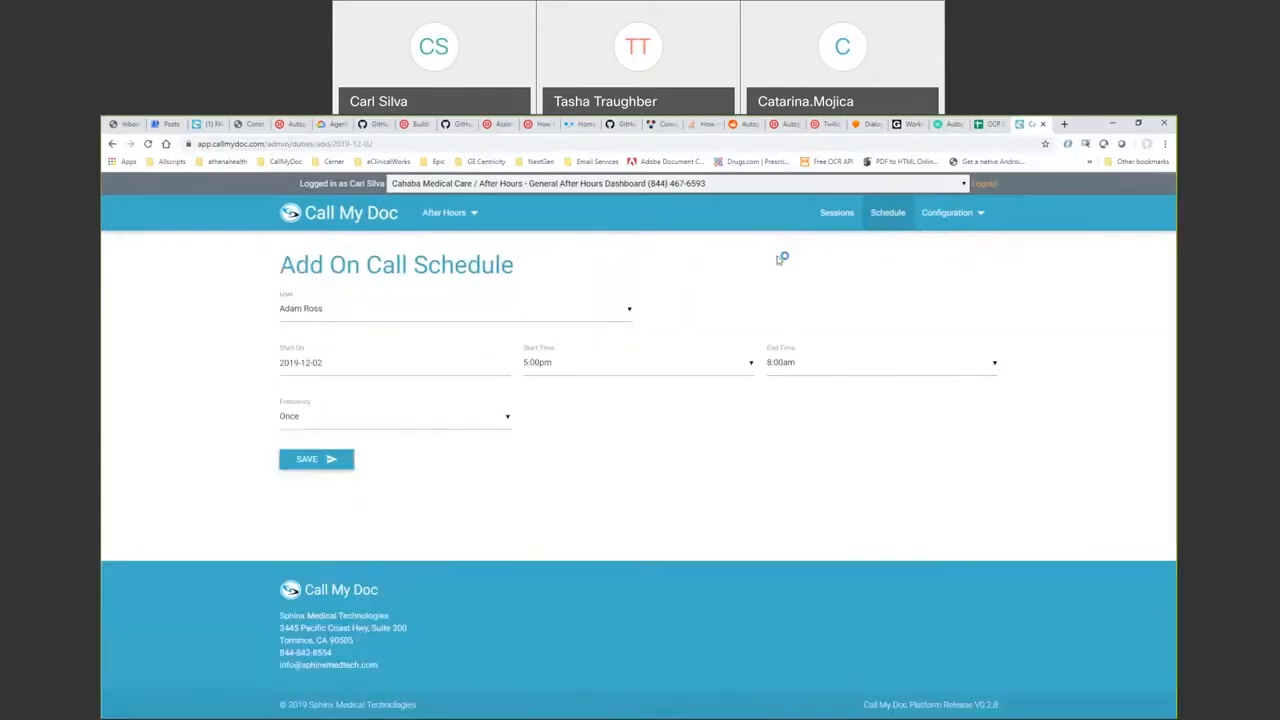
{"action": "left_click", "coordinate": [625, 315]}
{"action": "left_click_drag", "start_coordinate": [629, 318], "coordinate": [636, 392]}
{"action": "left_click", "coordinate": [486, 337]}
{"action": "left_click", "coordinate": [947, 212]}
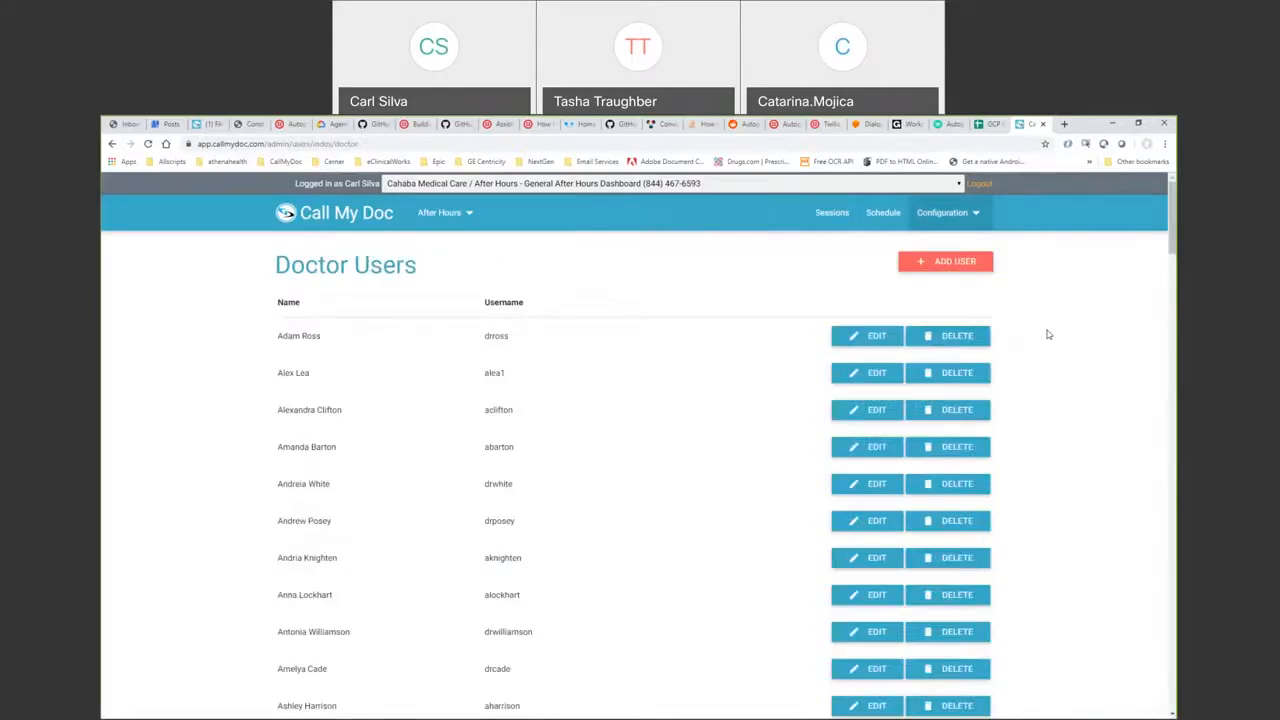
- Open the Edit Doctor User page for a Cahaba Medical Care doctor lower in the list
{"action": "scroll", "coordinate": [880, 505], "scroll_direction": "down", "scroll_amount": 5}
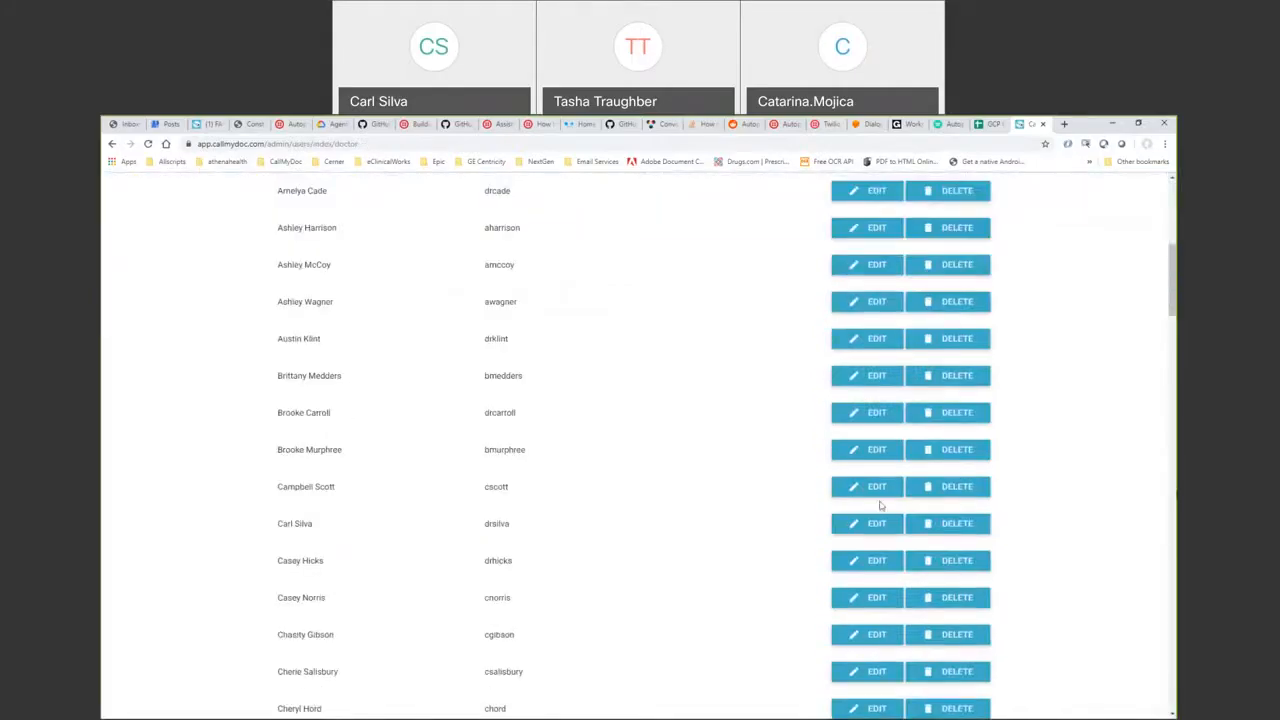
{"action": "left_click", "coordinate": [866, 560]}
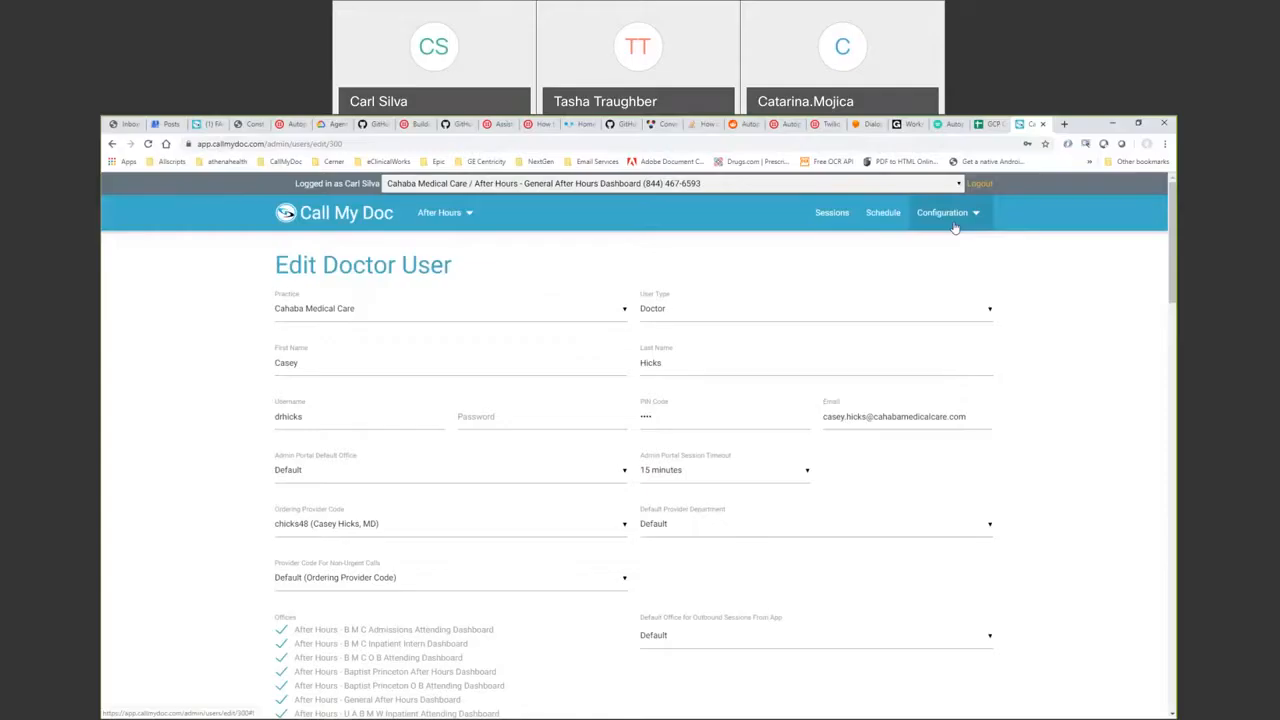
- Leave the doctor's B M C Inpatient Intern Dashboard office assignment unchanged
{"action": "scroll", "coordinate": [1159, 300], "scroll_direction": "down", "scroll_amount": 5}
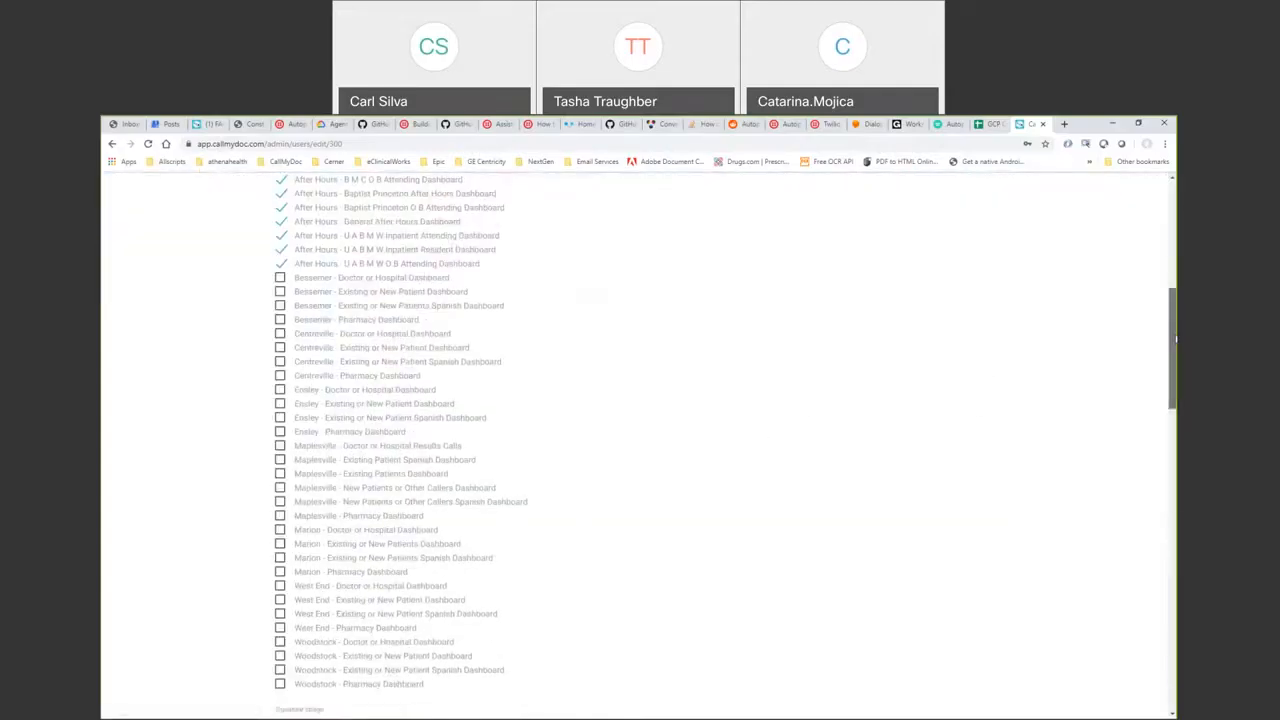
{"action": "scroll", "coordinate": [1175, 340], "scroll_direction": "up", "scroll_amount": 2}
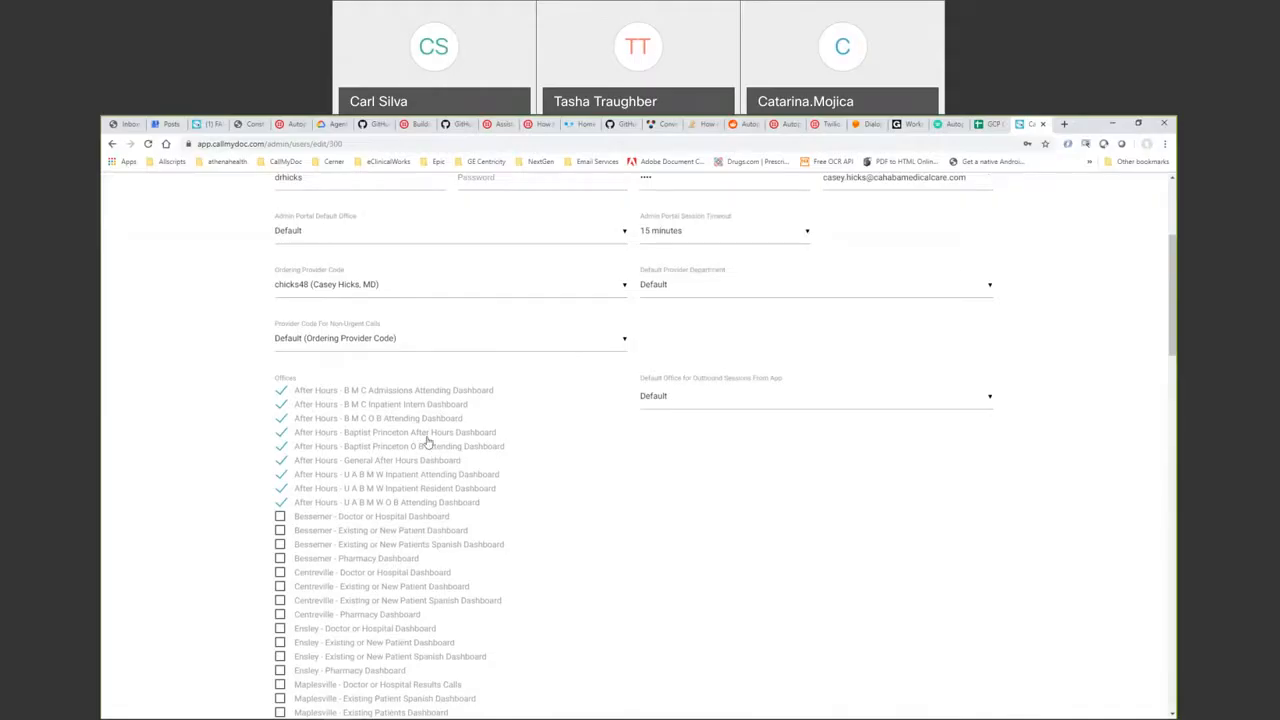
{"action": "left_click", "coordinate": [281, 404]}
{"action": "left_click", "coordinate": [281, 404]}
- Open the On Call Schedule for the General After Hours Dashboard
{"action": "left_click_drag", "start_coordinate": [1174, 273], "coordinate": [1177, 262]}
{"action": "scroll", "coordinate": [943, 212], "scroll_direction": "up", "scroll_amount": 3}
{"action": "left_click", "coordinate": [878, 214]}
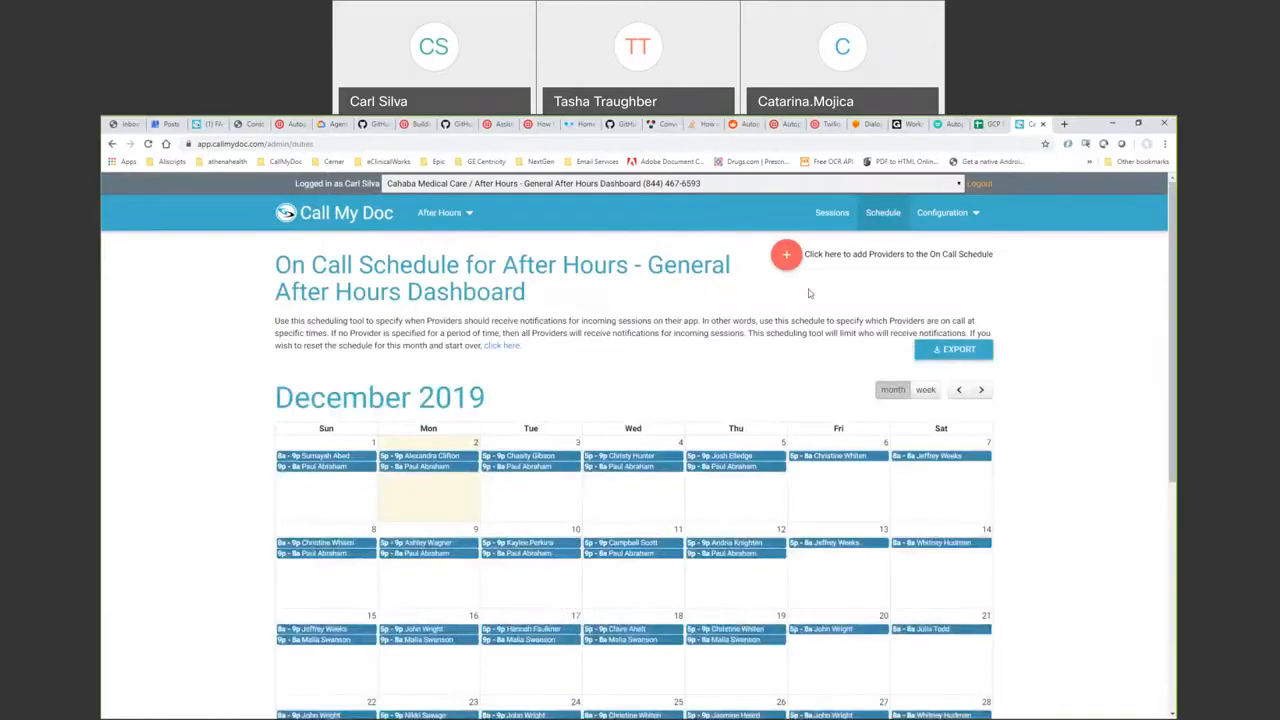
- Start a new on-call entry for 2019-12-02, 5:00pm to 8:00am, keeping the default user
{"action": "left_click", "coordinate": [785, 259]}
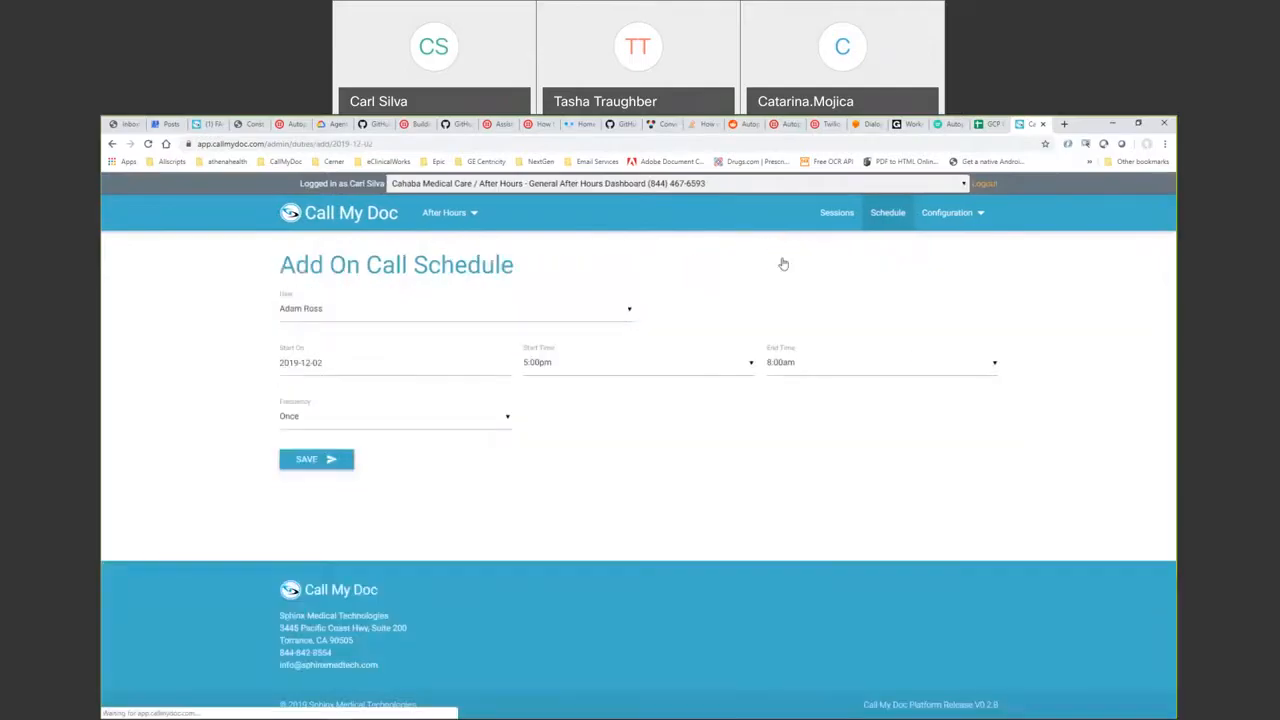
{"action": "left_click", "coordinate": [556, 307]}
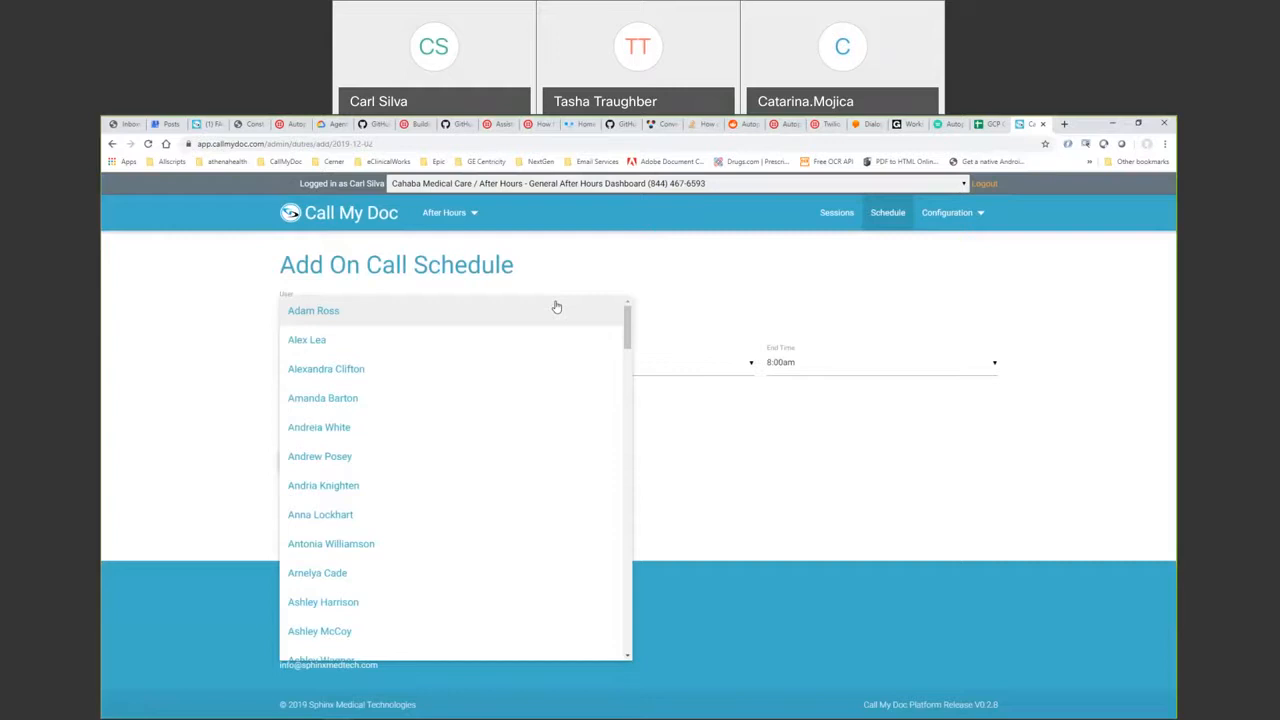
{"action": "left_click", "coordinate": [843, 297]}
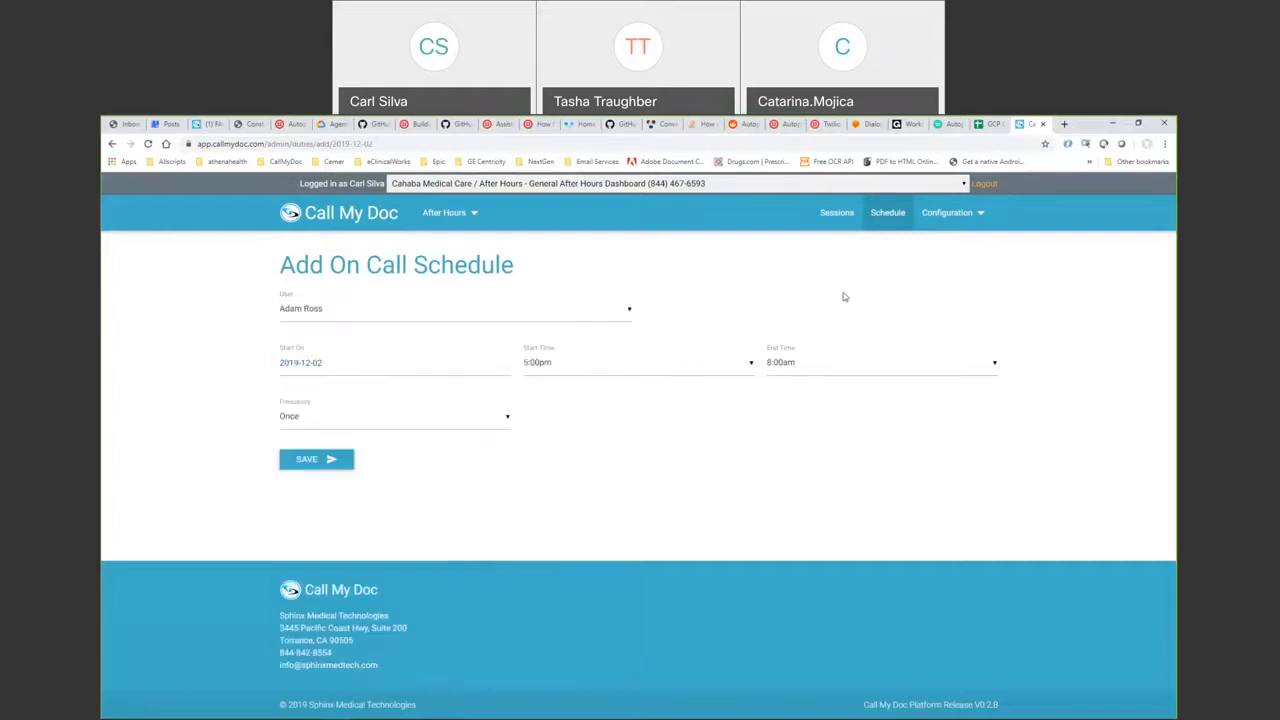
{"action": "left_click", "coordinate": [955, 212]}
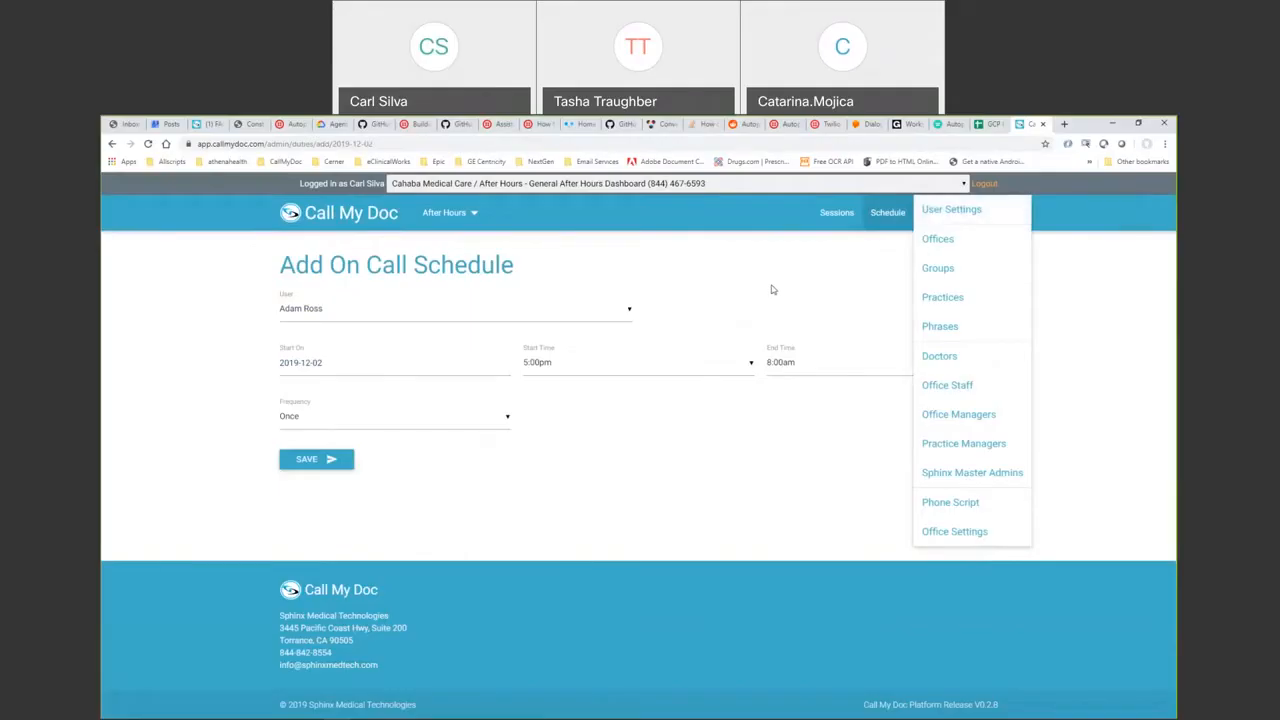
- Return to the Doctor Users list for the General After Hours Dashboard via Configuration > Doctors
{"action": "left_click", "coordinate": [915, 357]}
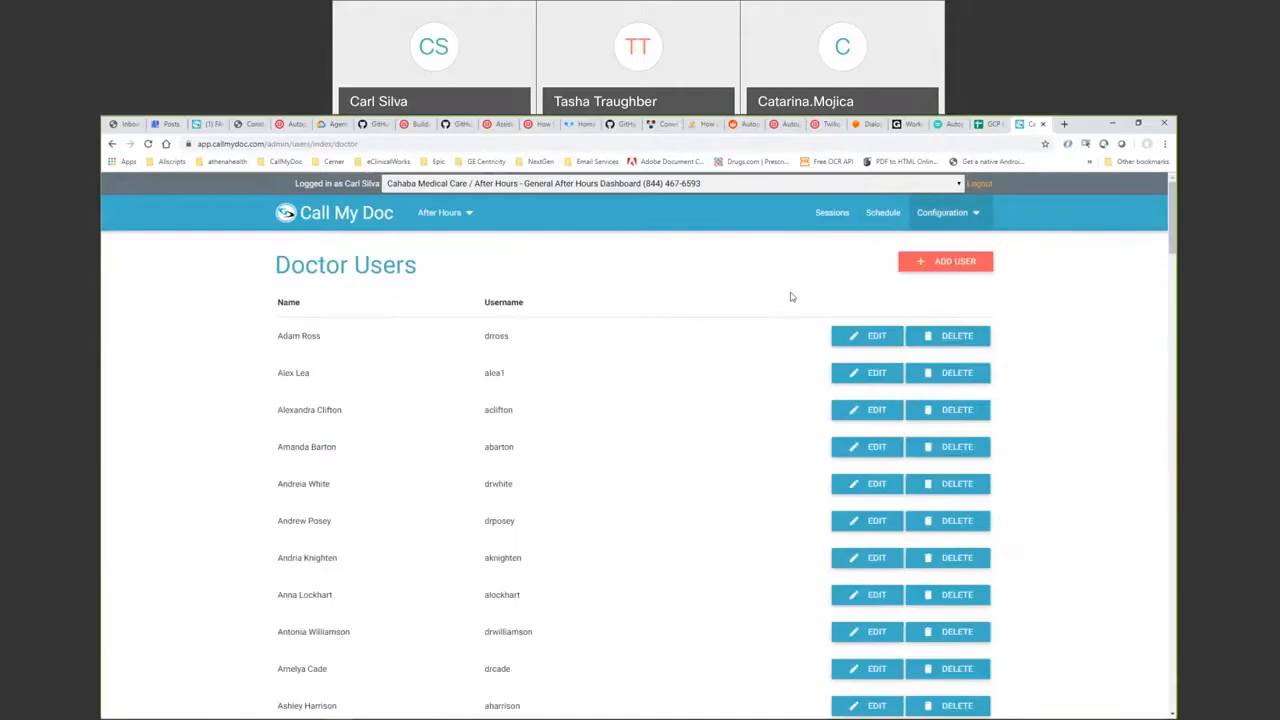
{"action": "mouse_move", "coordinate": [1174, 186]}
{"action": "left_mouse_down"}
{"action": "mouse_move", "coordinate": [1174, 384]}
{"action": "mouse_move", "coordinate": [1174, 184]}
{"action": "left_mouse_up"}
- Make 'After Hours - U A B M W Inpatient Resident Dashboard' the active dashboard
{"action": "left_click", "coordinate": [959, 184]}
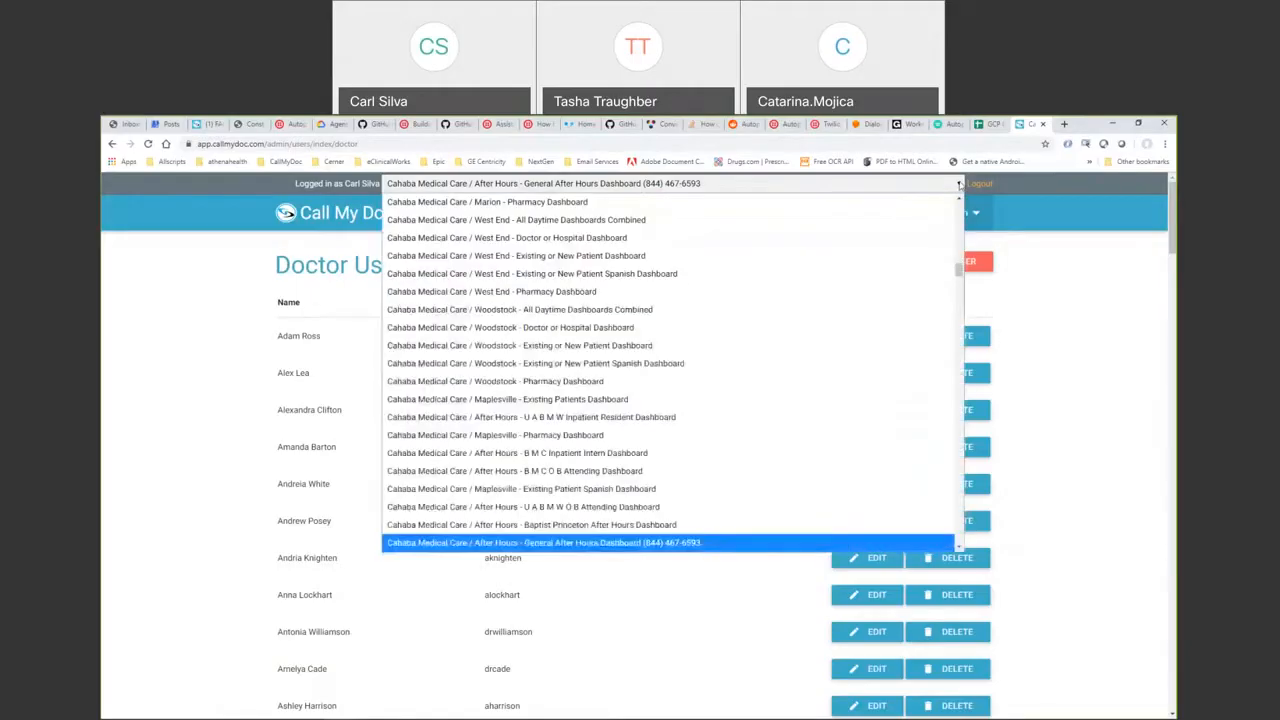
{"action": "left_click_drag", "start_coordinate": [959, 268], "coordinate": [959, 278]}
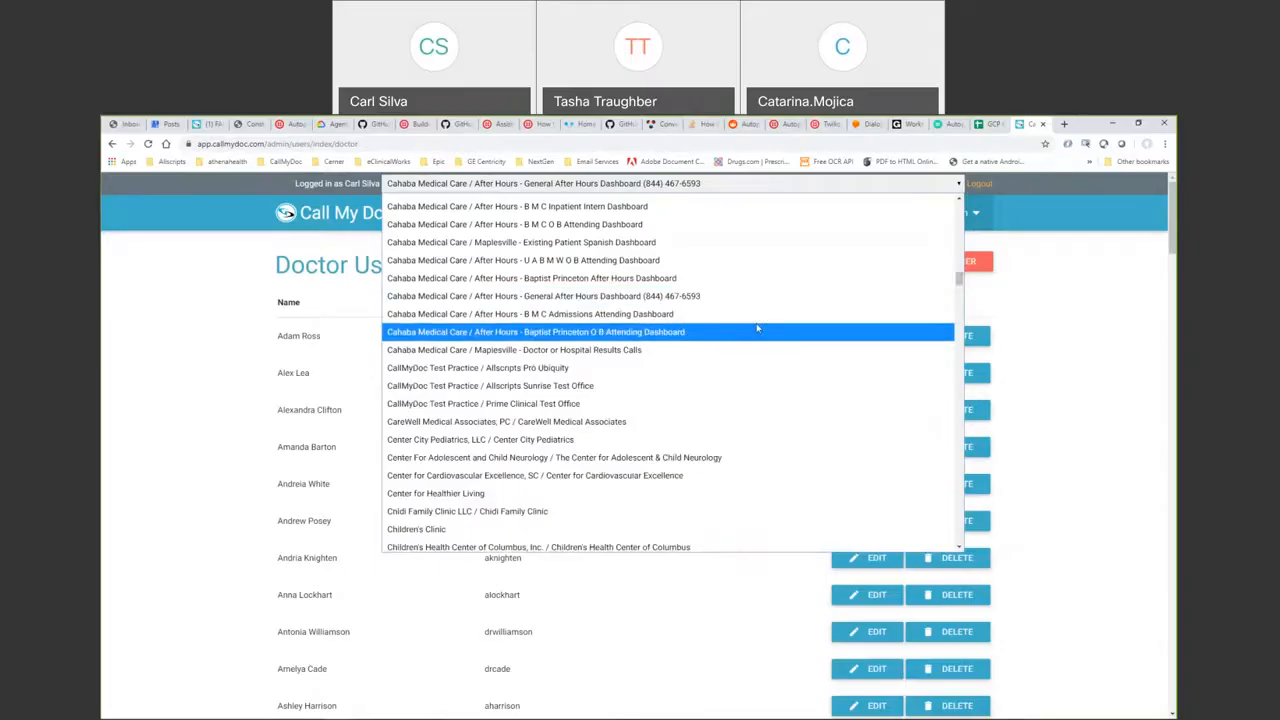
{"action": "key", "text": "Up"}
{"action": "key", "text": "Up"}
{"action": "key", "text": "Up"}
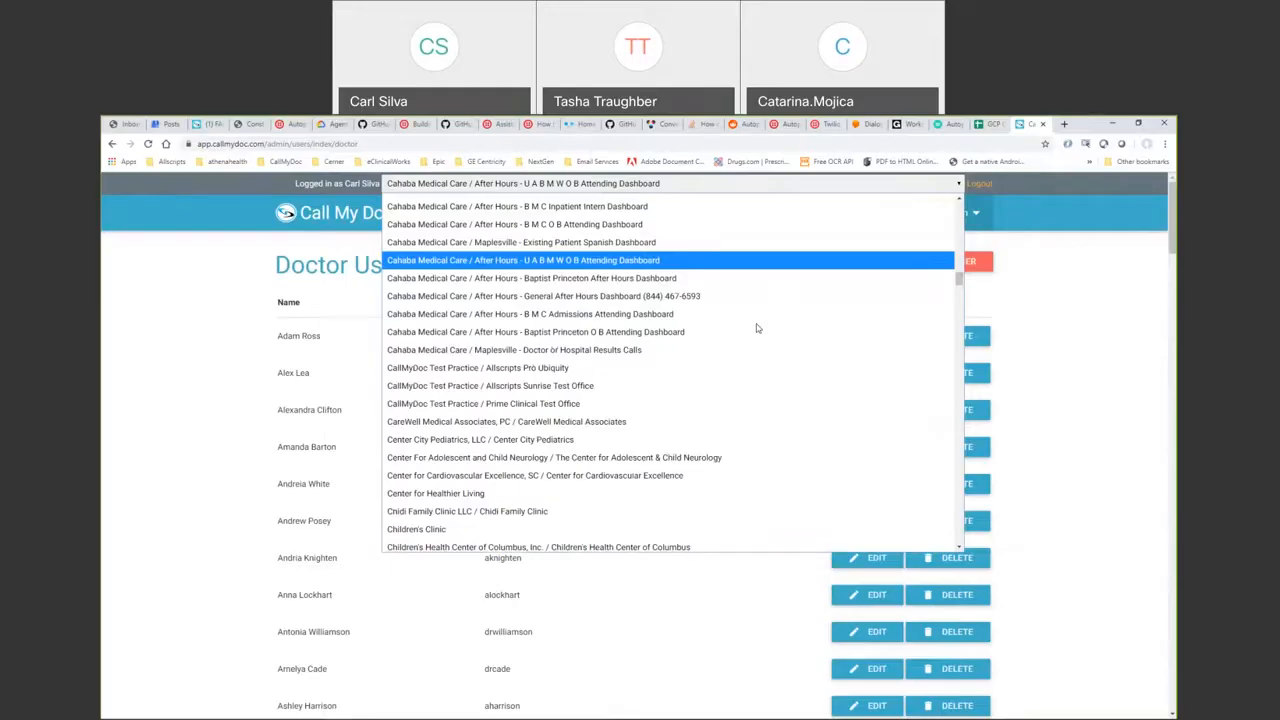
{"action": "left_click", "coordinate": [960, 215]}
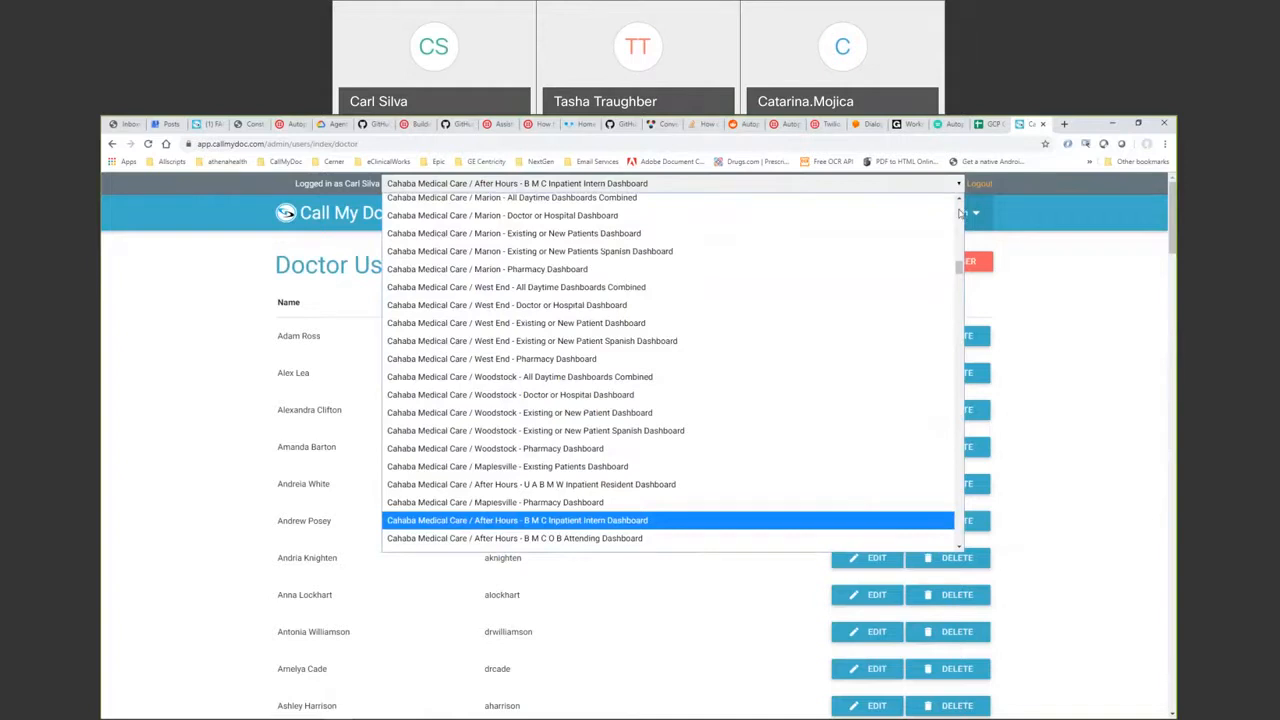
{"action": "left_click", "coordinate": [737, 495]}
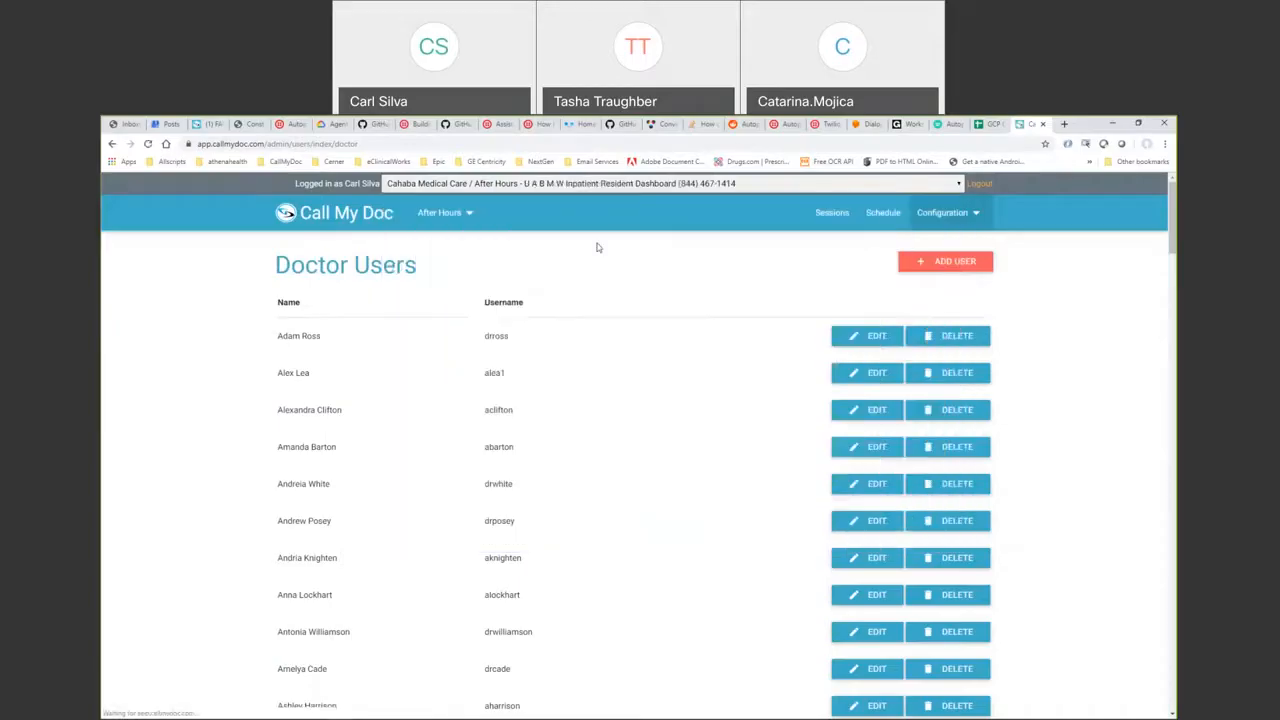
- Edit the Call Type section of the resident line's After Hours phone script
{"action": "left_click", "coordinate": [456, 214]}
{"action": "left_click", "coordinate": [464, 356]}
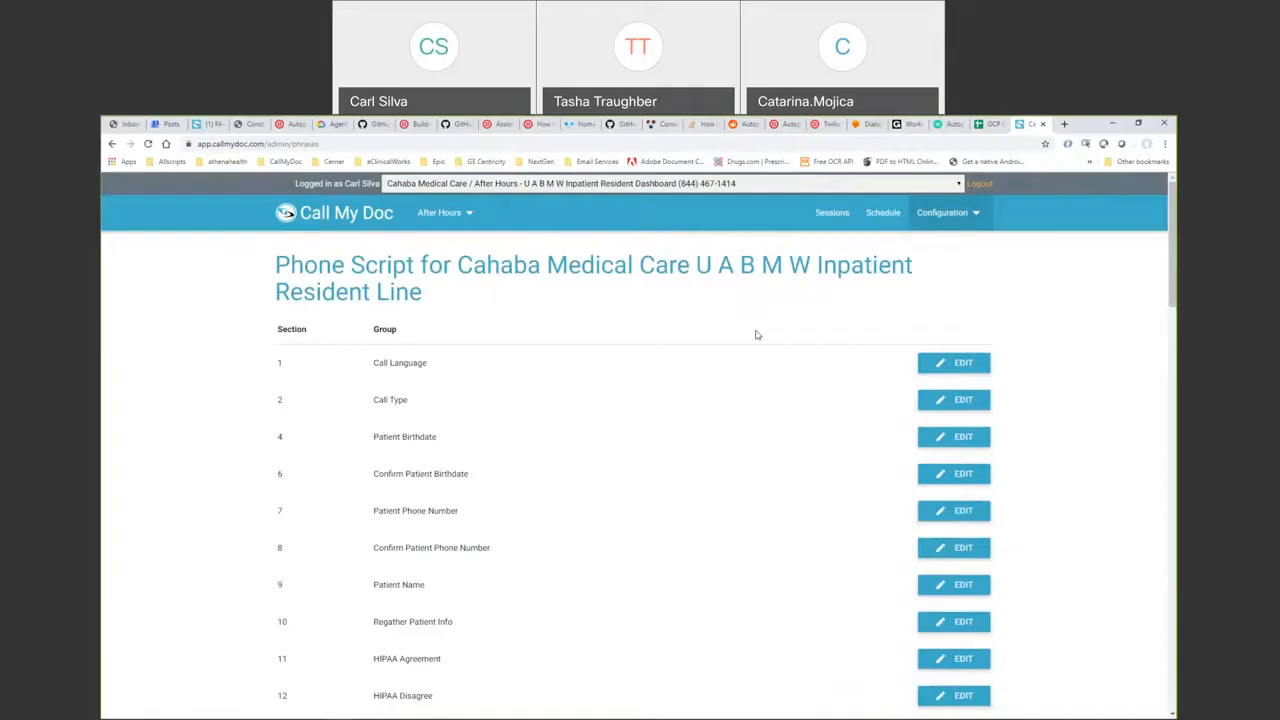
{"action": "left_click", "coordinate": [945, 400]}
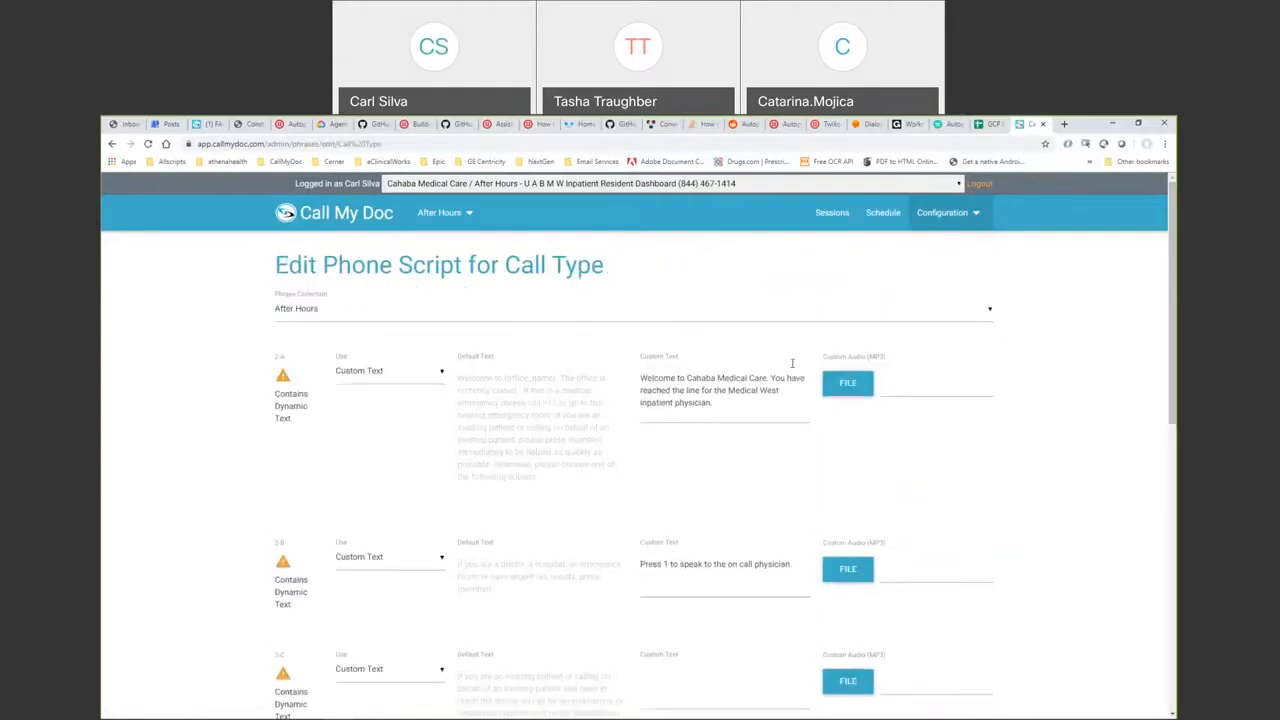
- Show the Sessions page for the UABMW Inpatient Resident Dashboard, which lists 0 sessions
{"action": "left_click", "coordinate": [832, 212]}
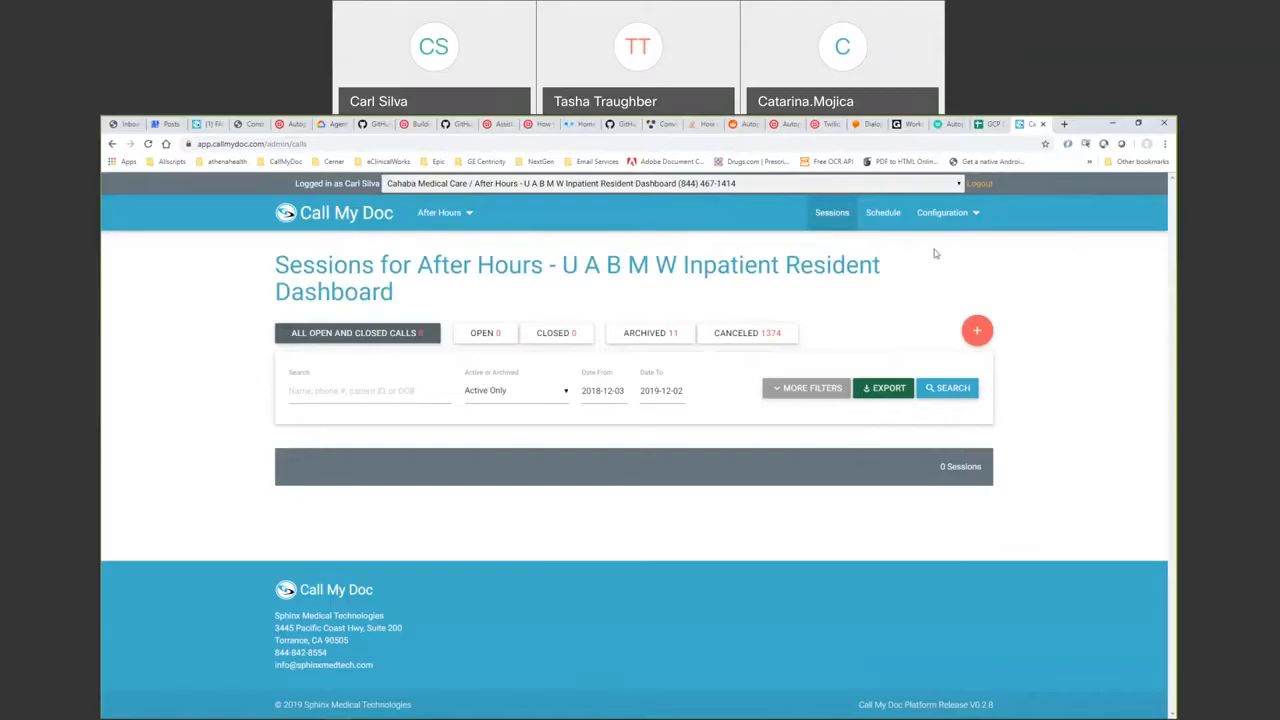
{"action": "left_click", "coordinate": [928, 224]}
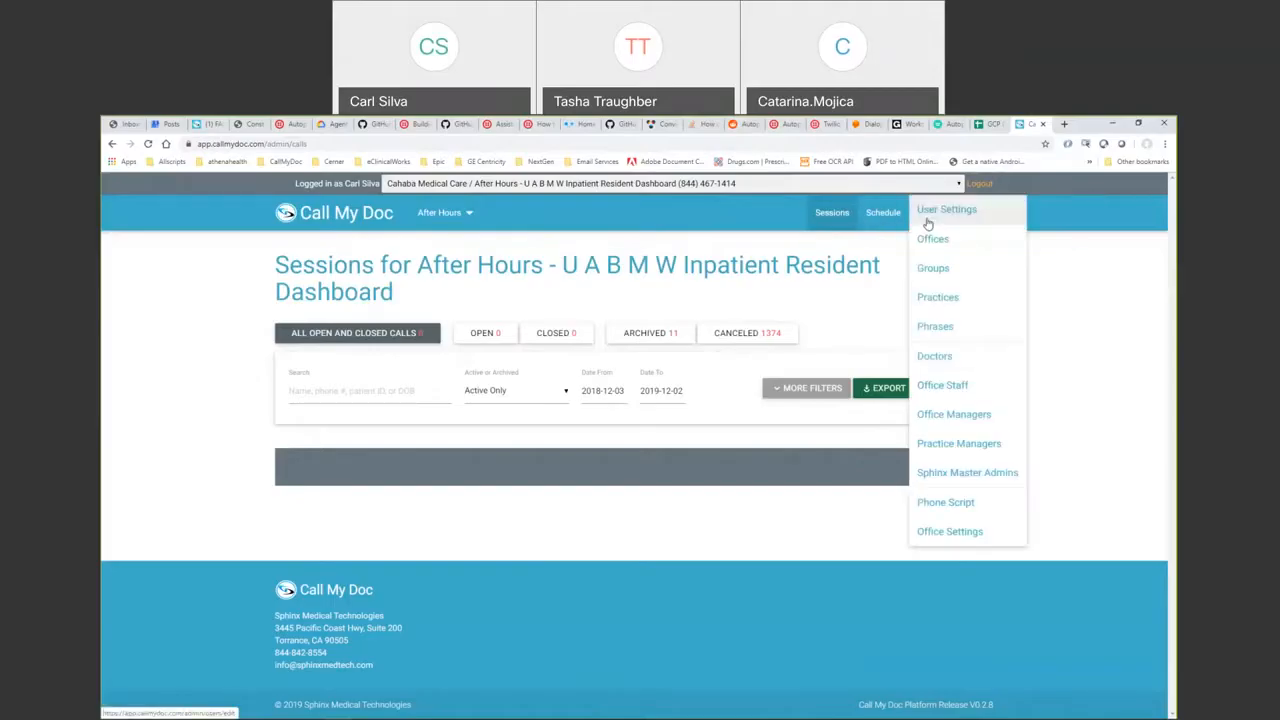
{"action": "left_click", "coordinate": [851, 289]}
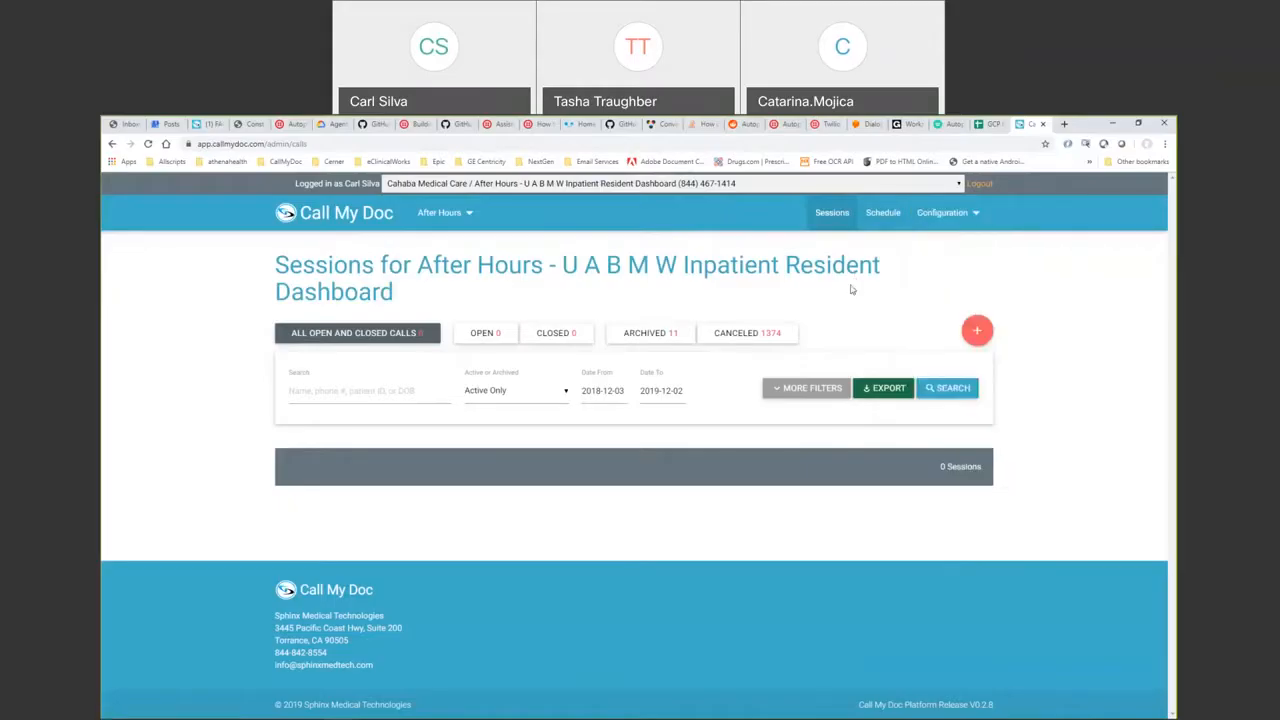